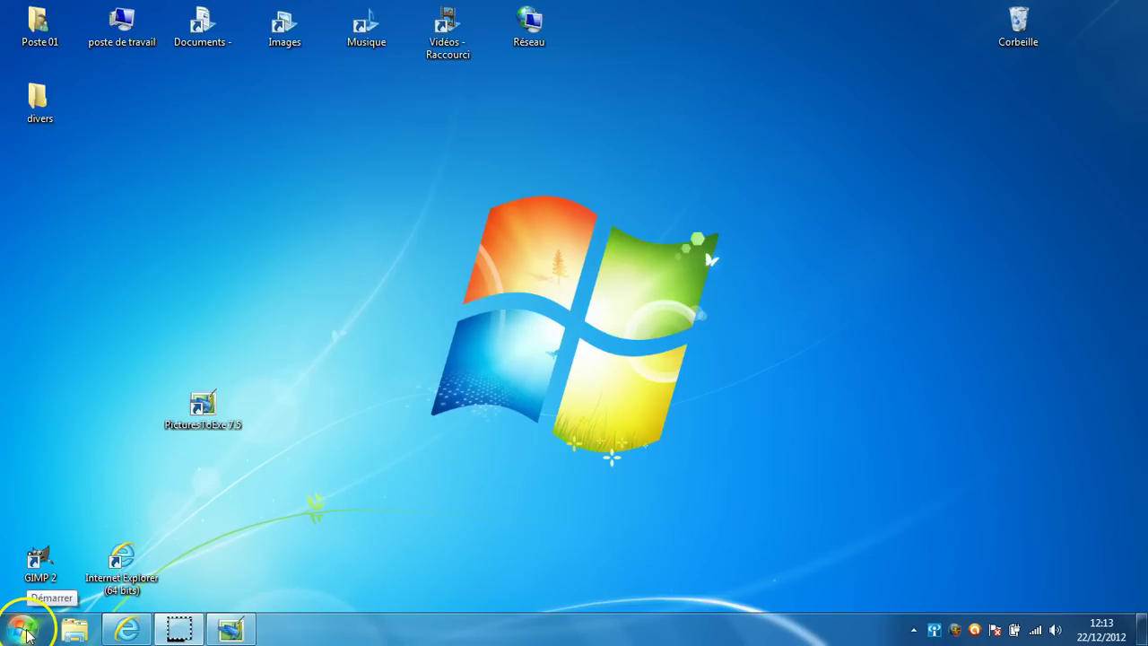
# Step: Open the Images library in Windows Explorer and maximize its window
pyautogui.click(74, 634)
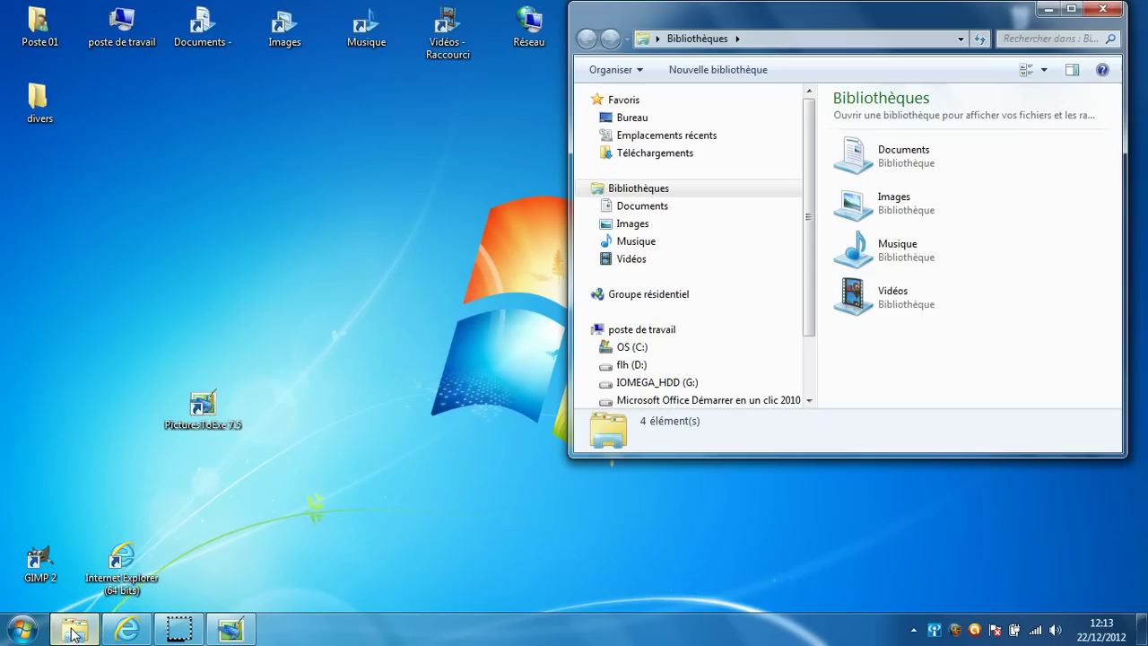
pyautogui.click(634, 224)
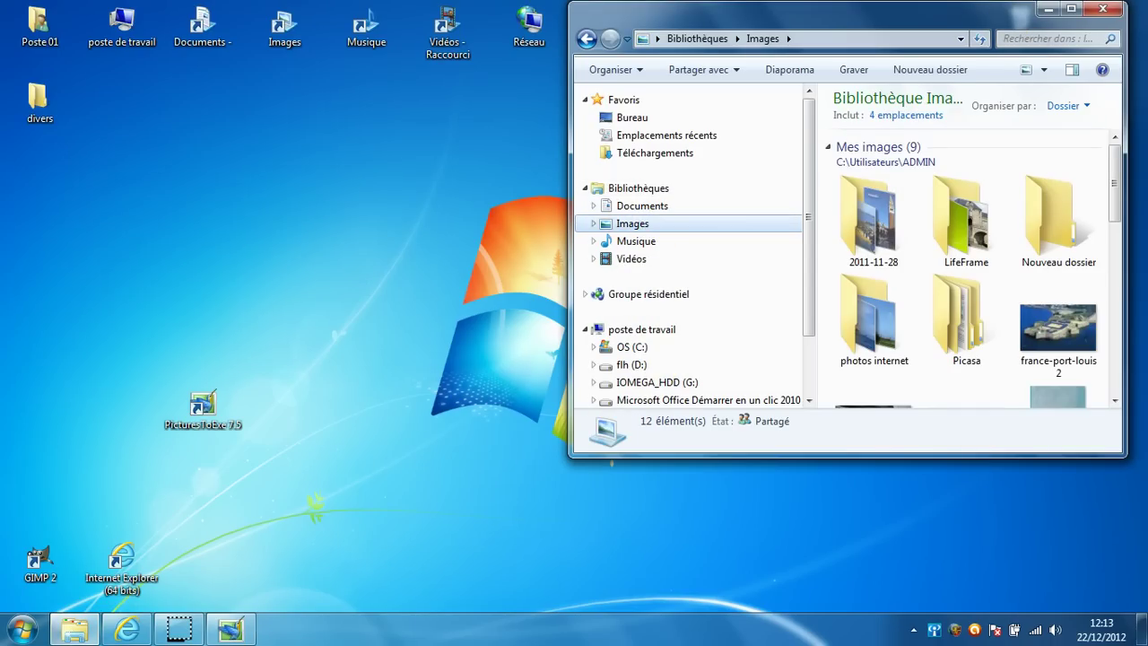
pyautogui.click(1071, 8)
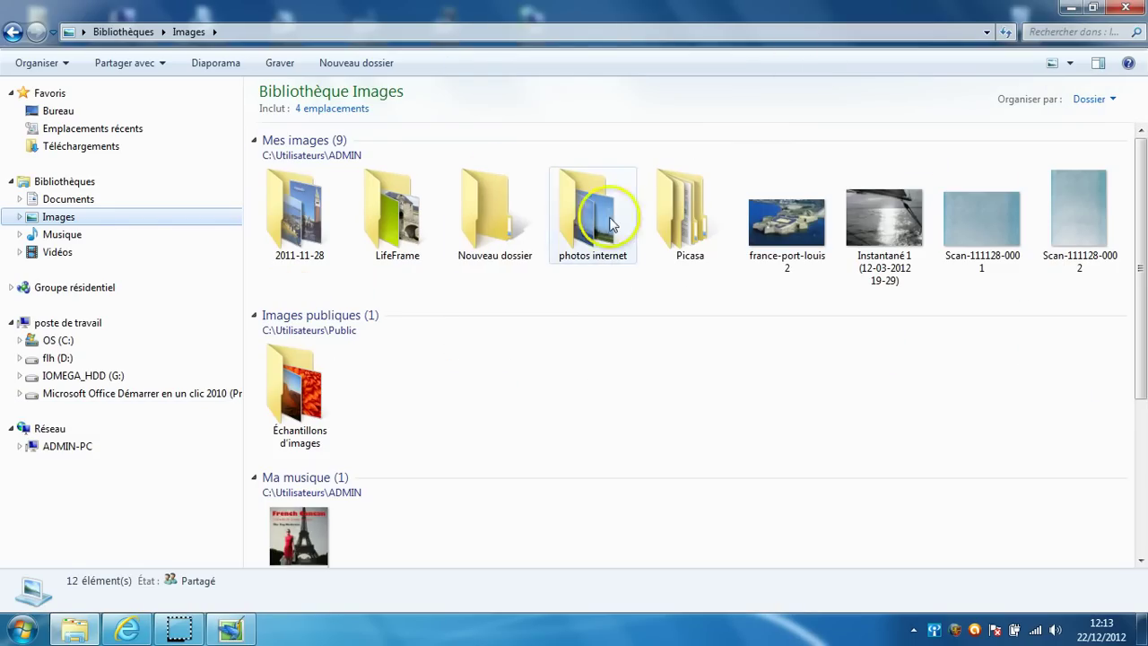
pyautogui.click(521, 289)
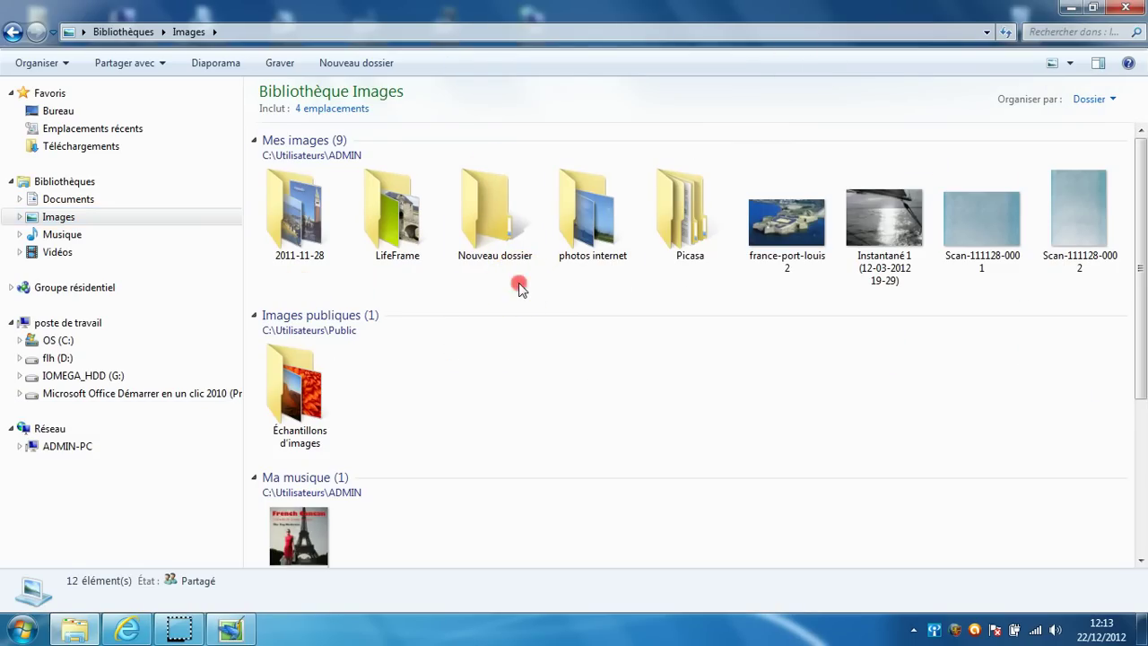
pyautogui.rightClick(519, 283)
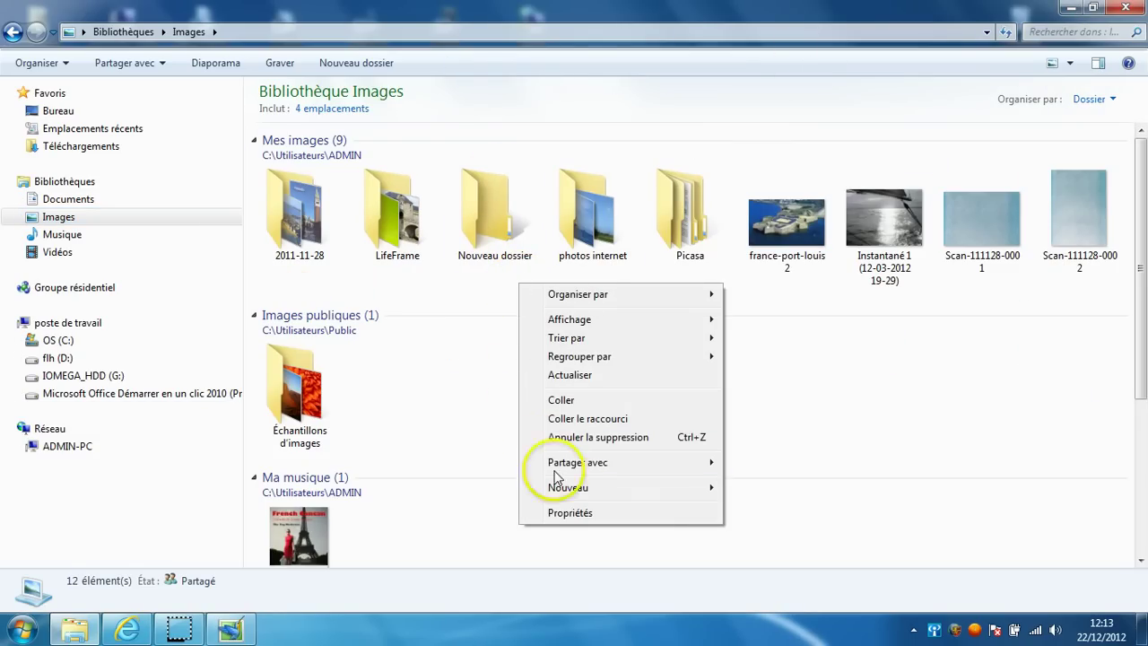
pyautogui.moveTo(568, 492)
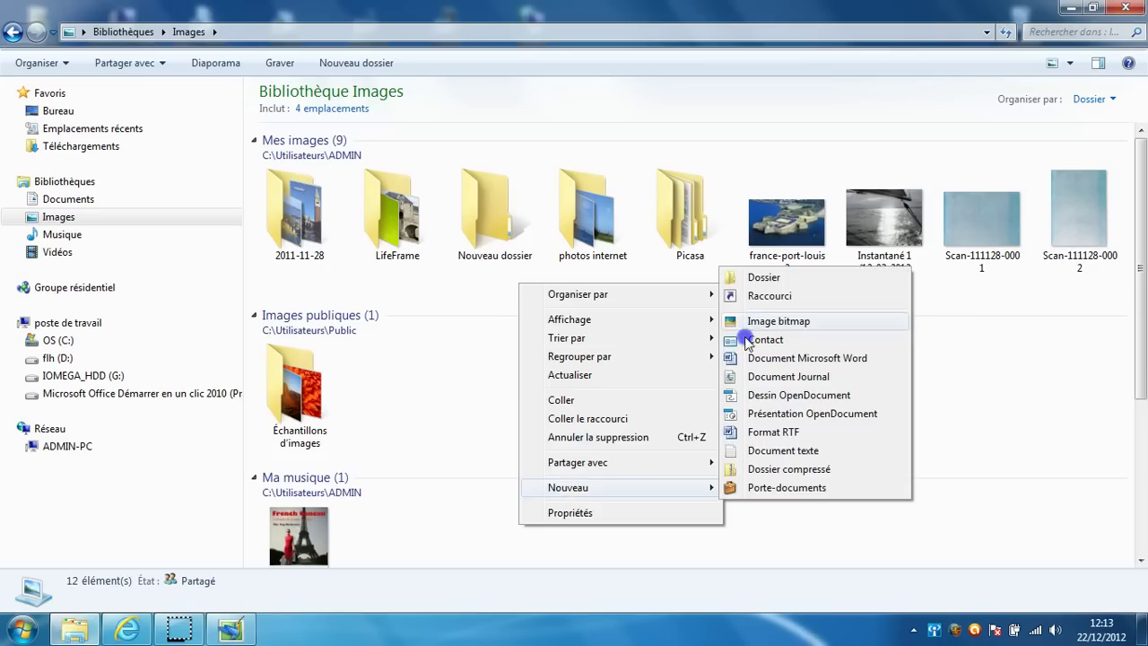
pyautogui.click(758, 300)
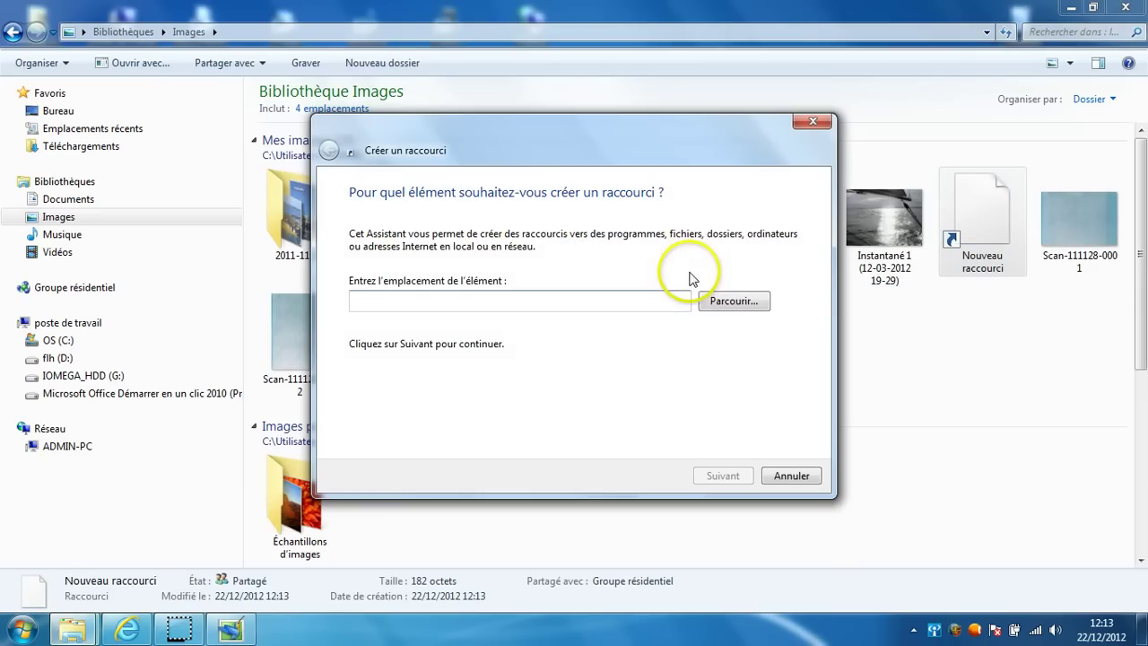
pyautogui.click(794, 475)
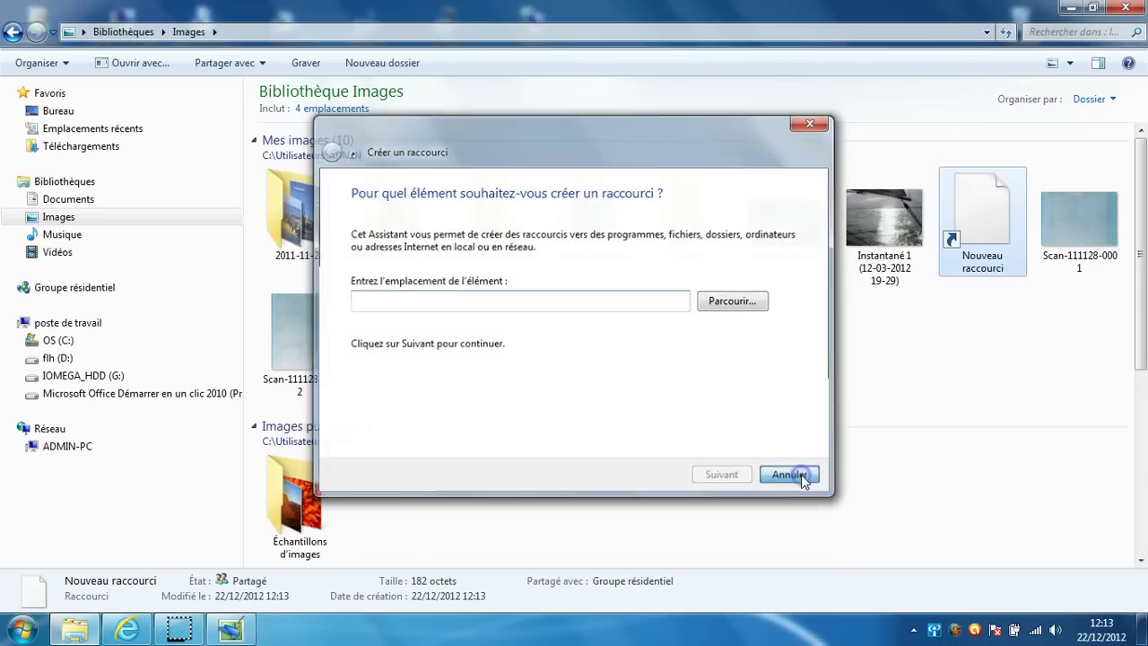
# Step: Create a new folder named Diaporama in the Images library
pyautogui.click(383, 63)
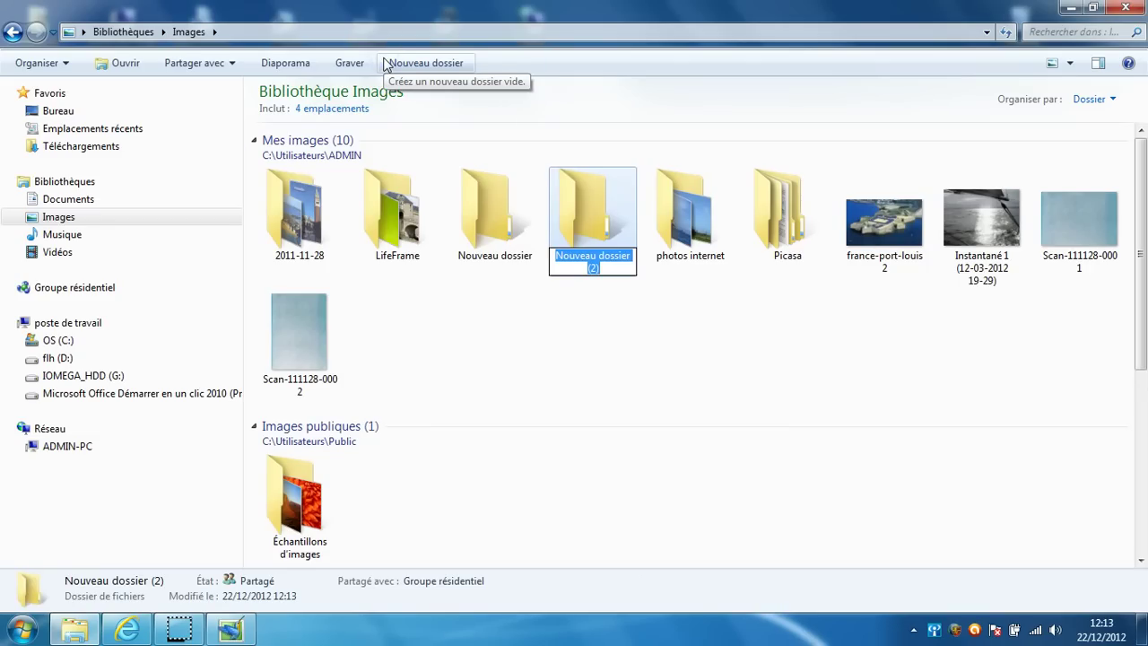
pyautogui.write('Dia')
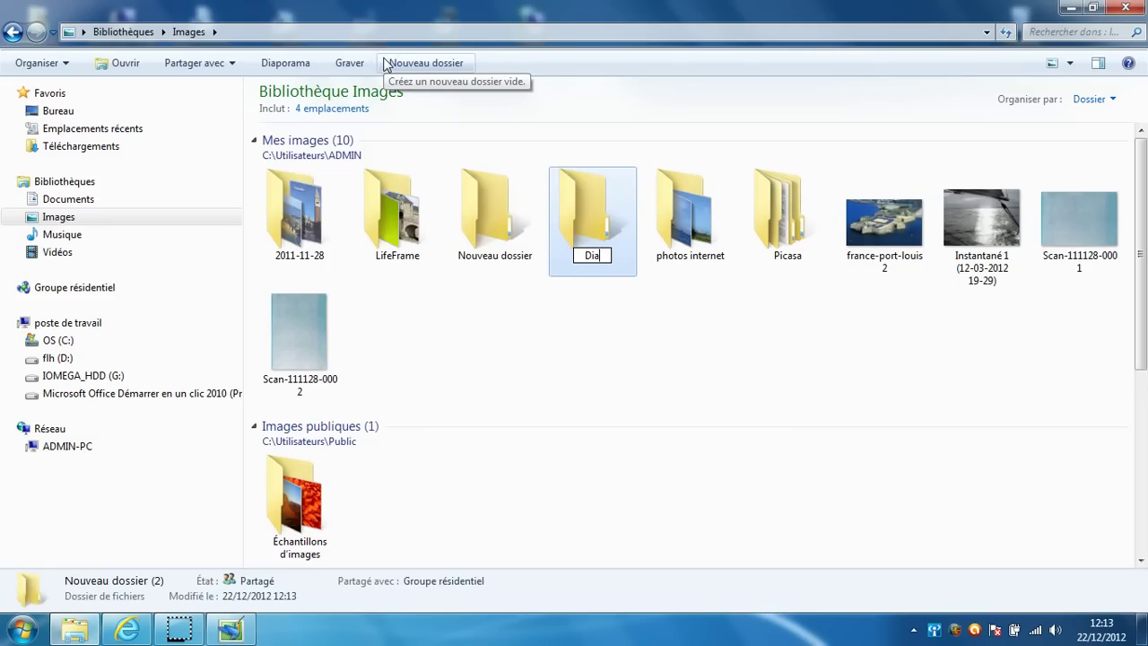
pyautogui.write('porama')
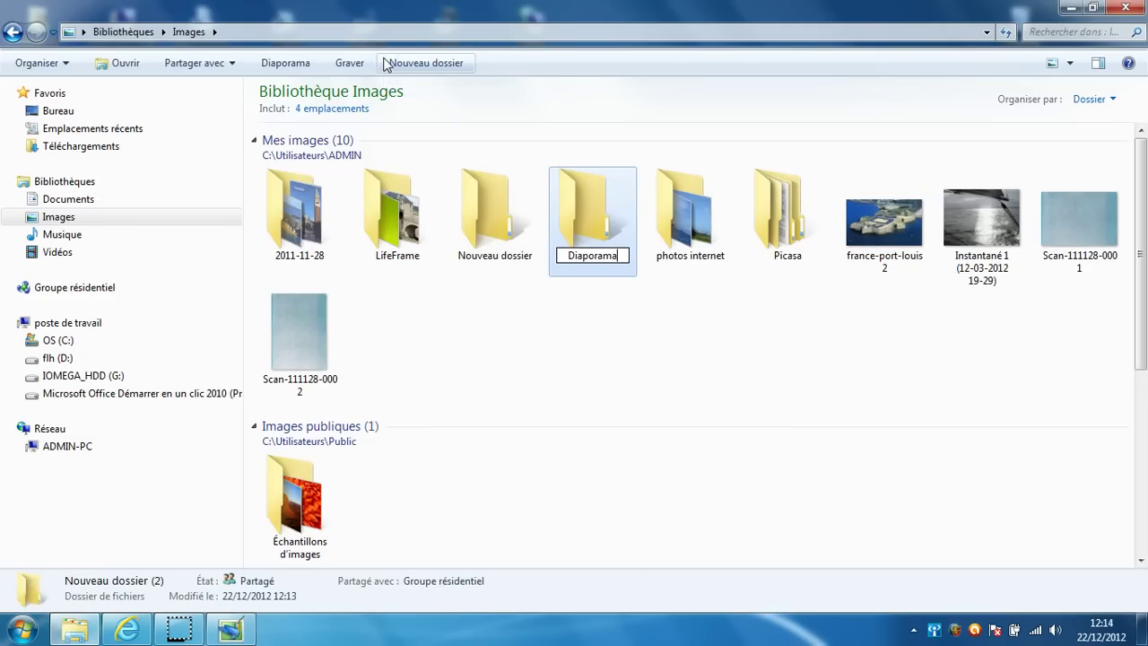
pyautogui.press('Return')
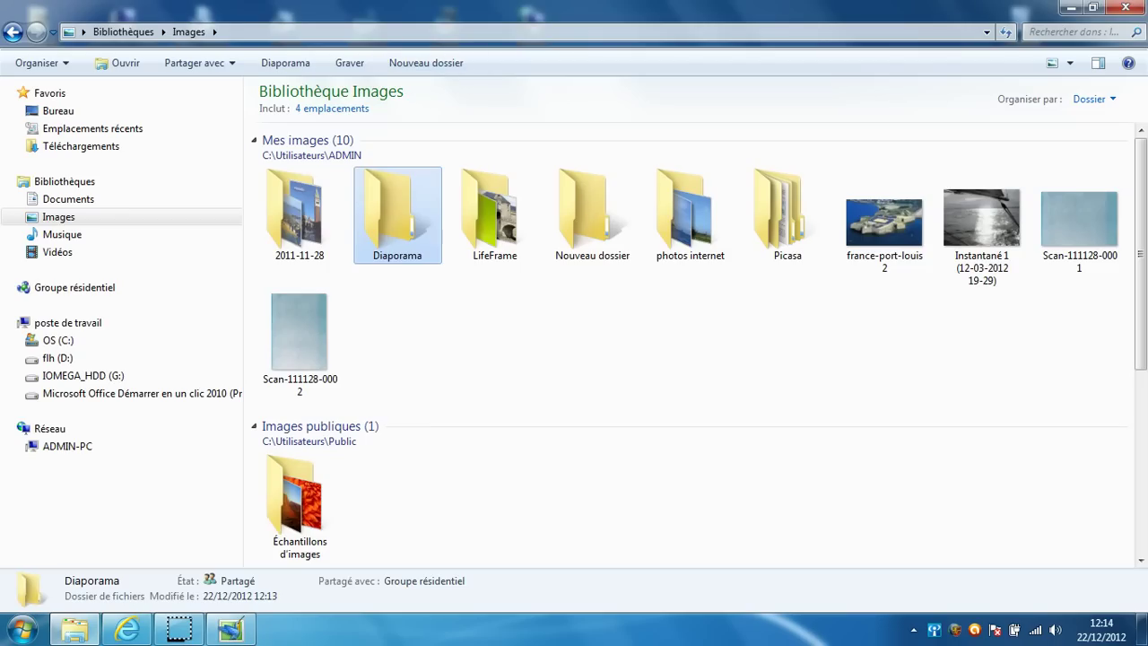
# Step: Copy the 18 photos from Doelan through hennebont haras in the photos internet folder
pyautogui.doubleClick(697, 233)
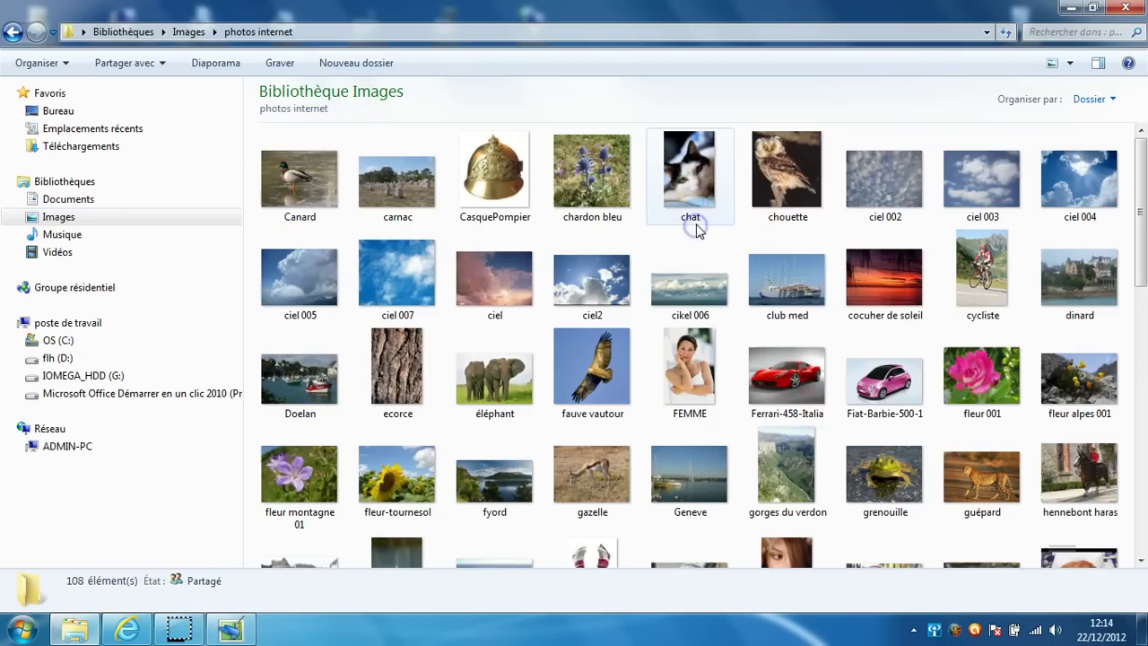
pyautogui.click(295, 373)
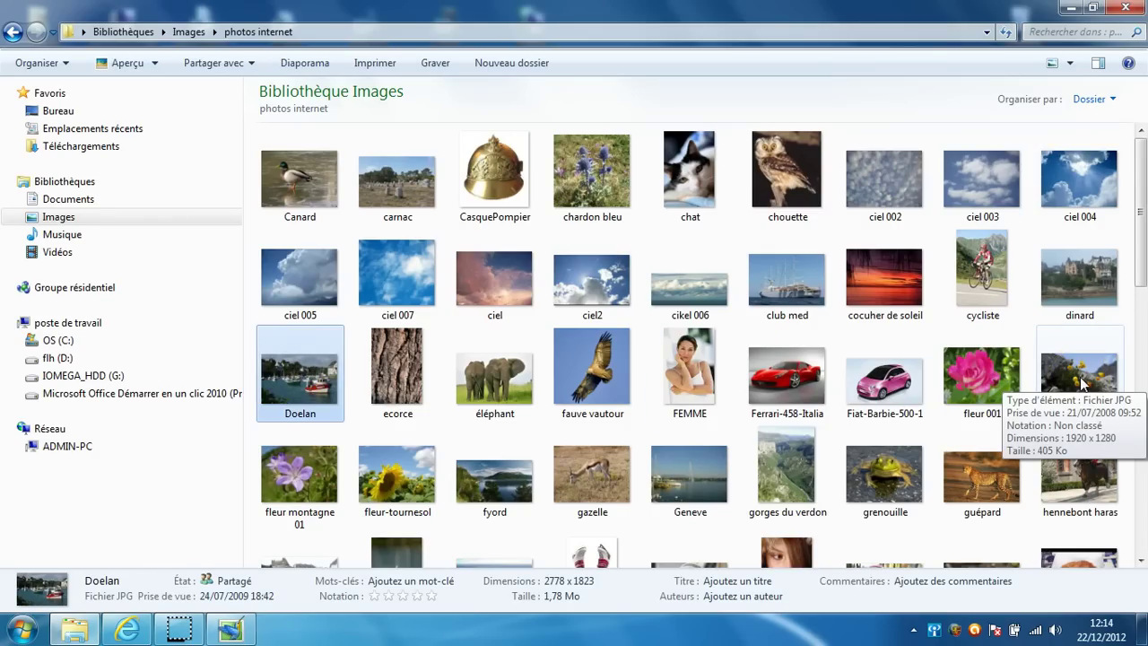
pyautogui.keyDown('shift'); pyautogui.click(1079, 498); pyautogui.keyUp('shift')
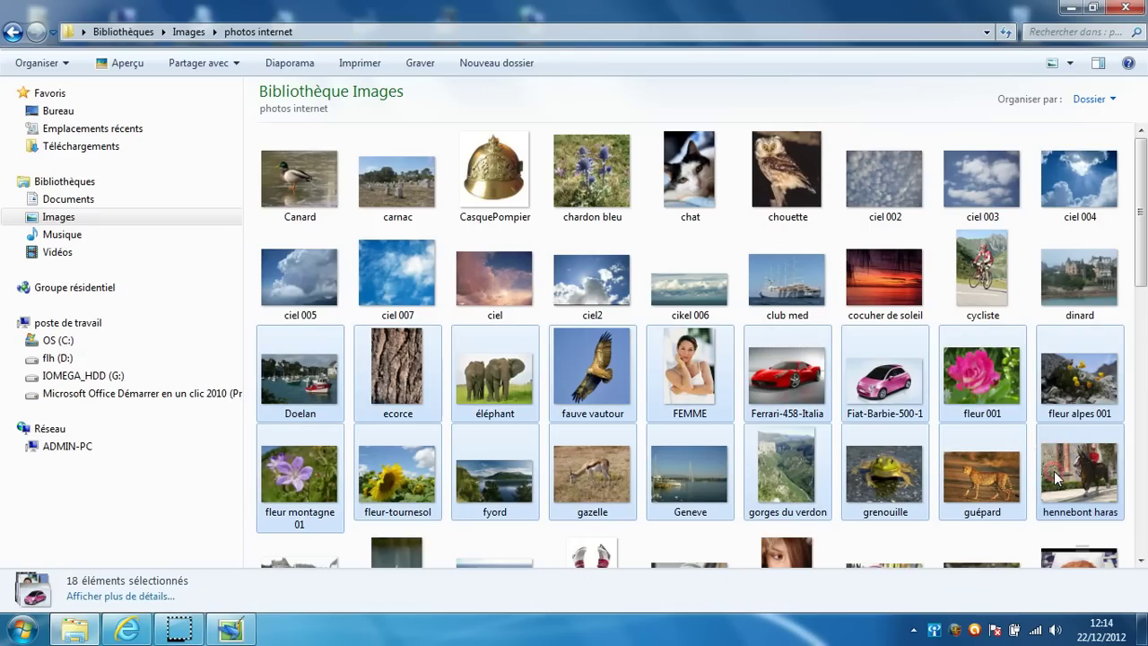
pyautogui.rightClick(1053, 470)
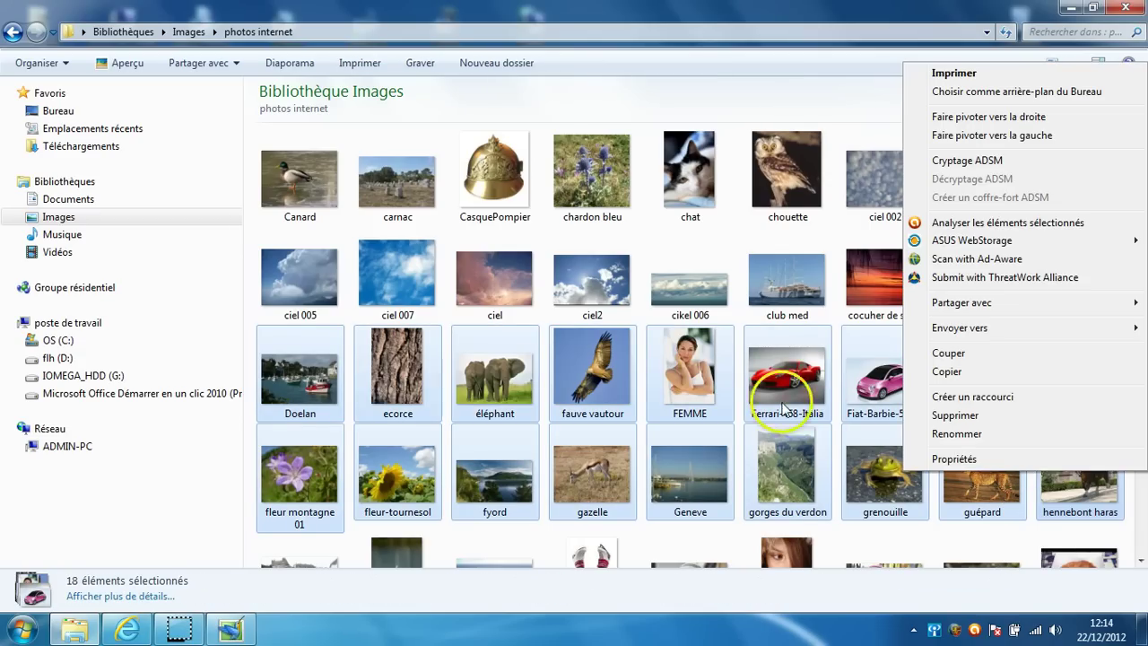
pyautogui.click(943, 371)
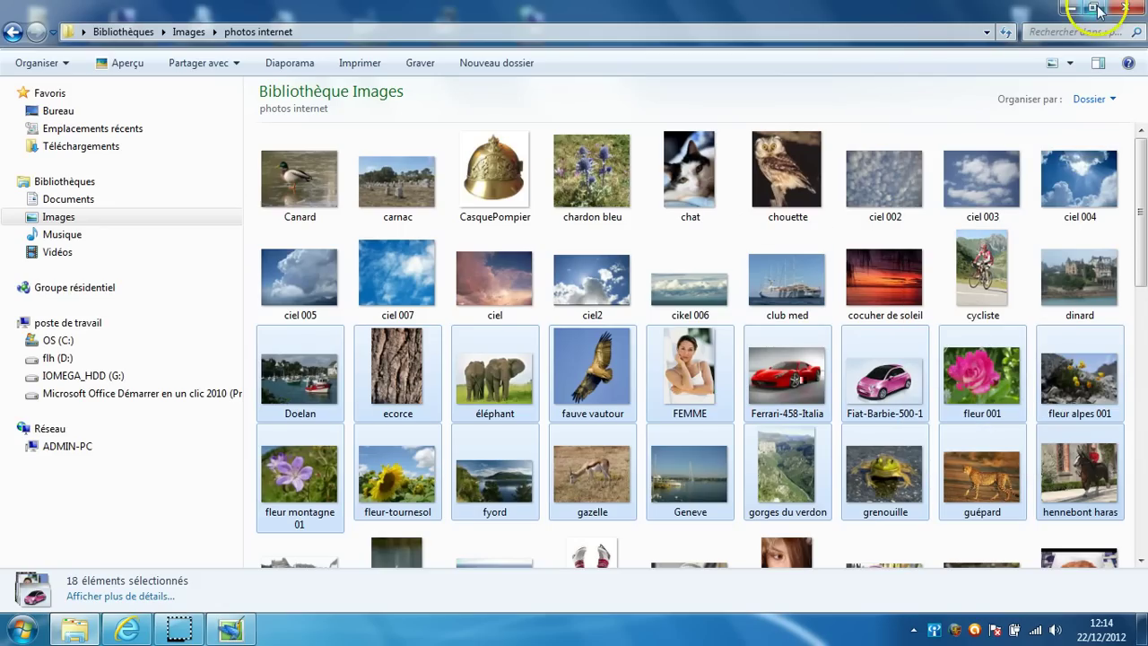
# Step: Paste the copied photos into the Diaporama folder of the Images library and close the Explorer window
pyautogui.click(187, 32)
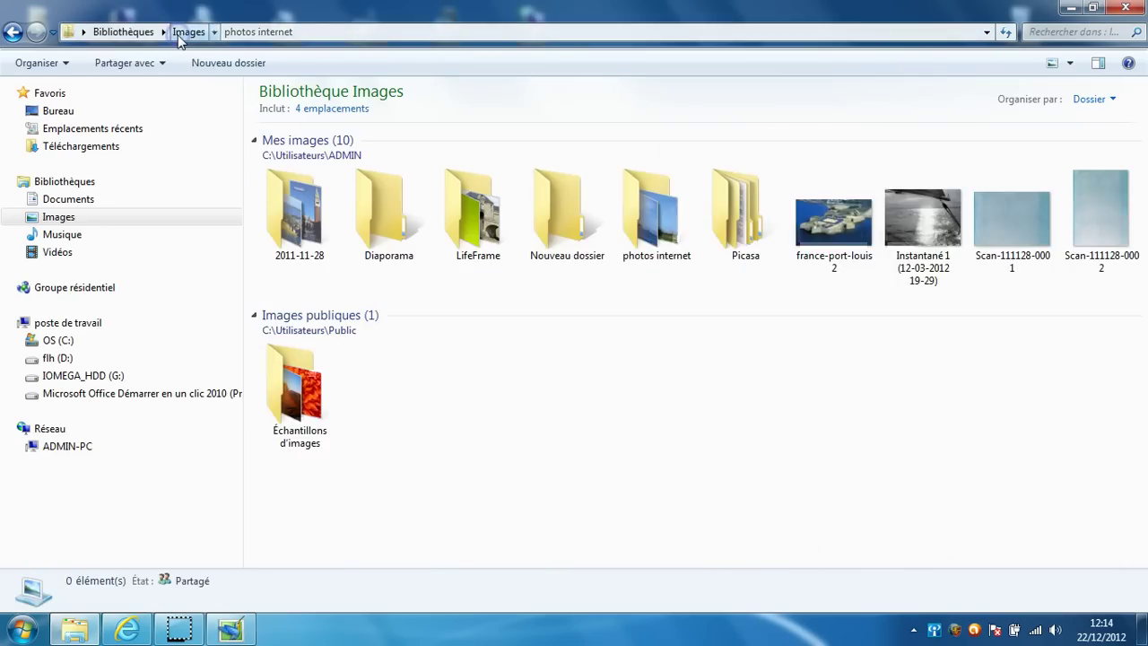
pyautogui.doubleClick(385, 235)
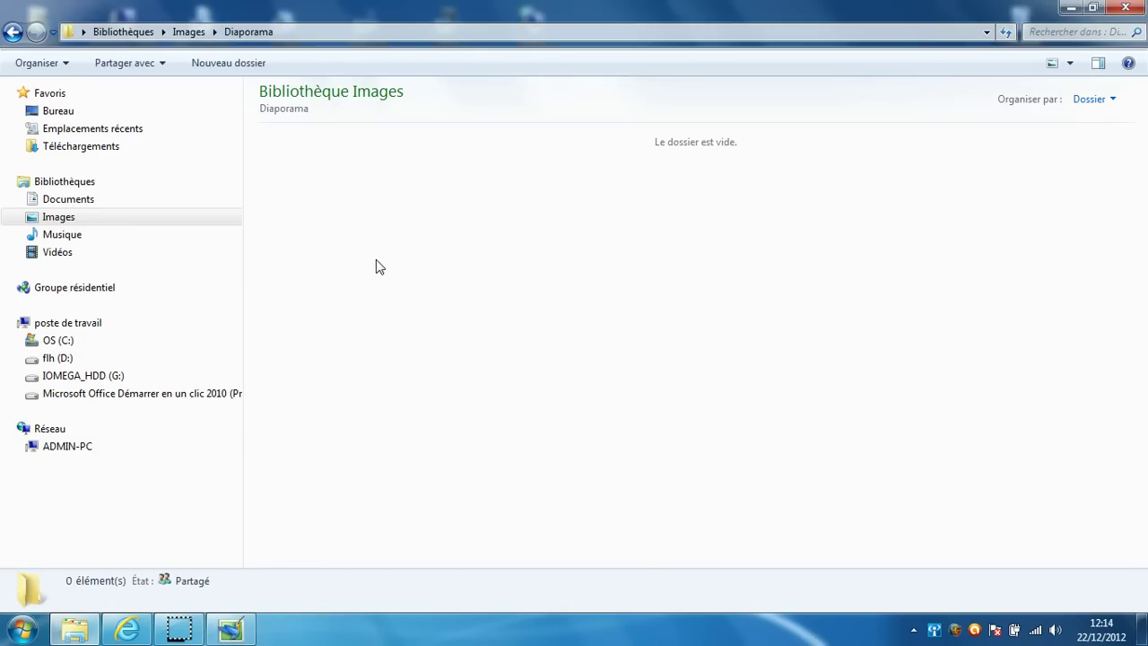
pyautogui.rightClick(377, 263)
pyautogui.click(420, 380)
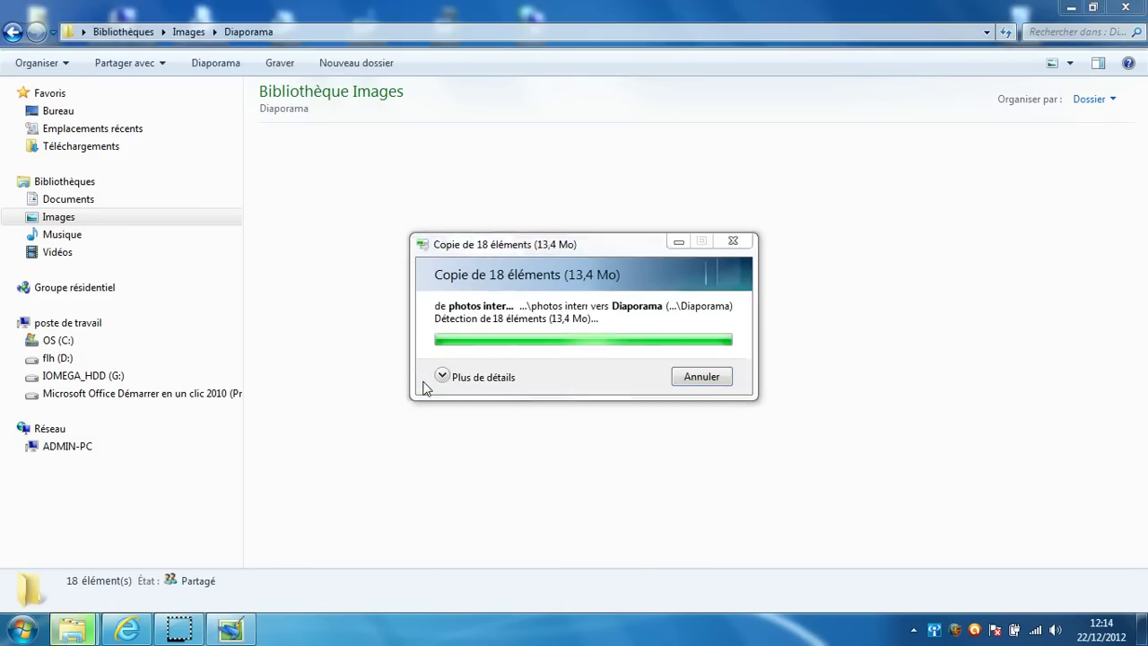
pyautogui.click(615, 410)
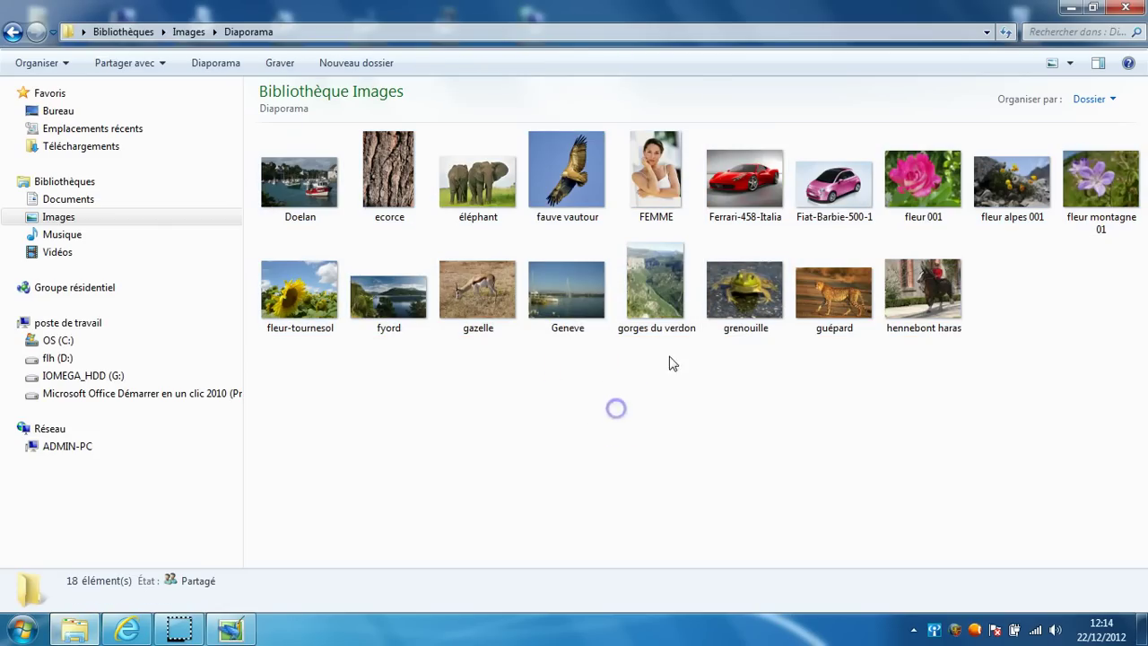
pyautogui.click(1123, 9)
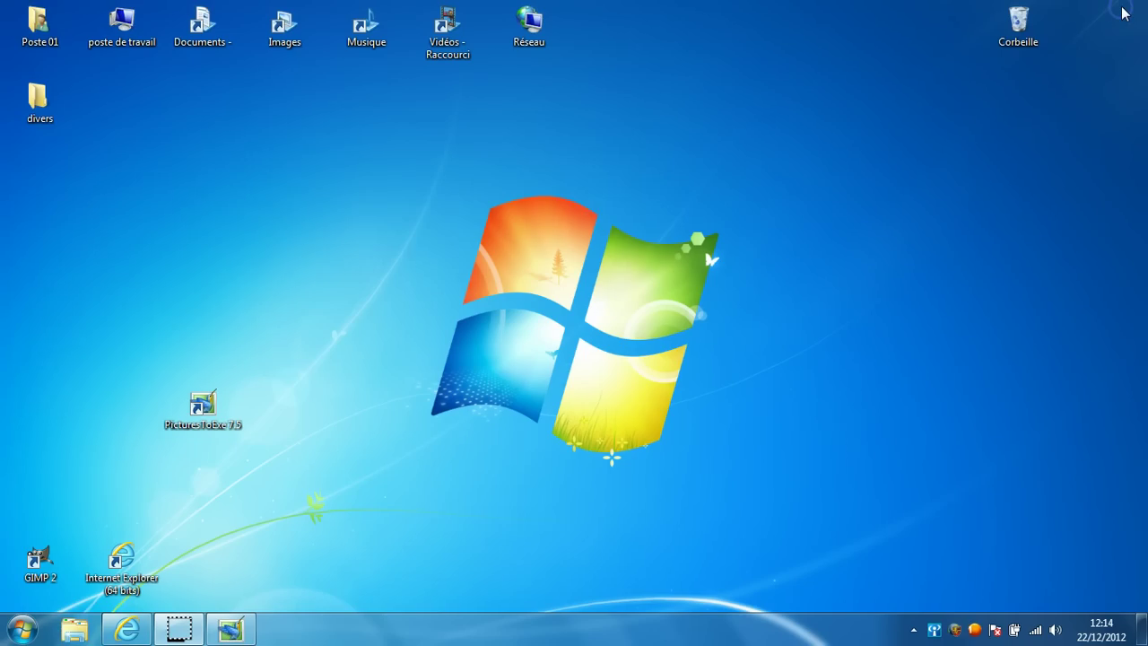
# Step: Switch to PicturesToExe and show the contents of the Diaporama folder under Mes images
pyautogui.click(227, 628)
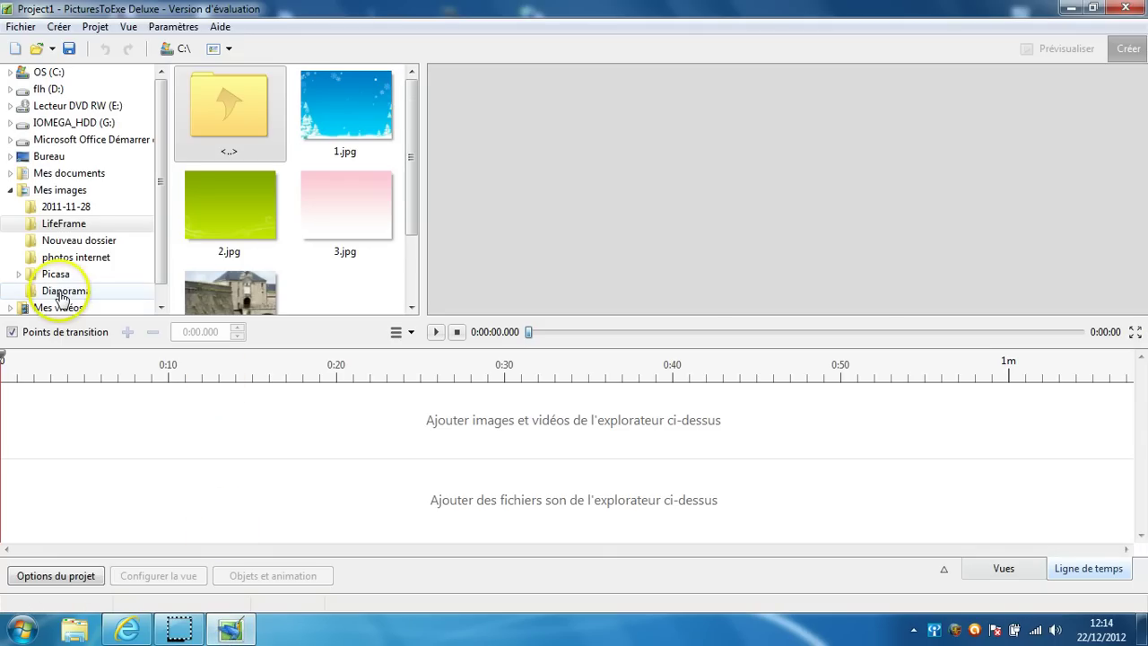
pyautogui.click(62, 296)
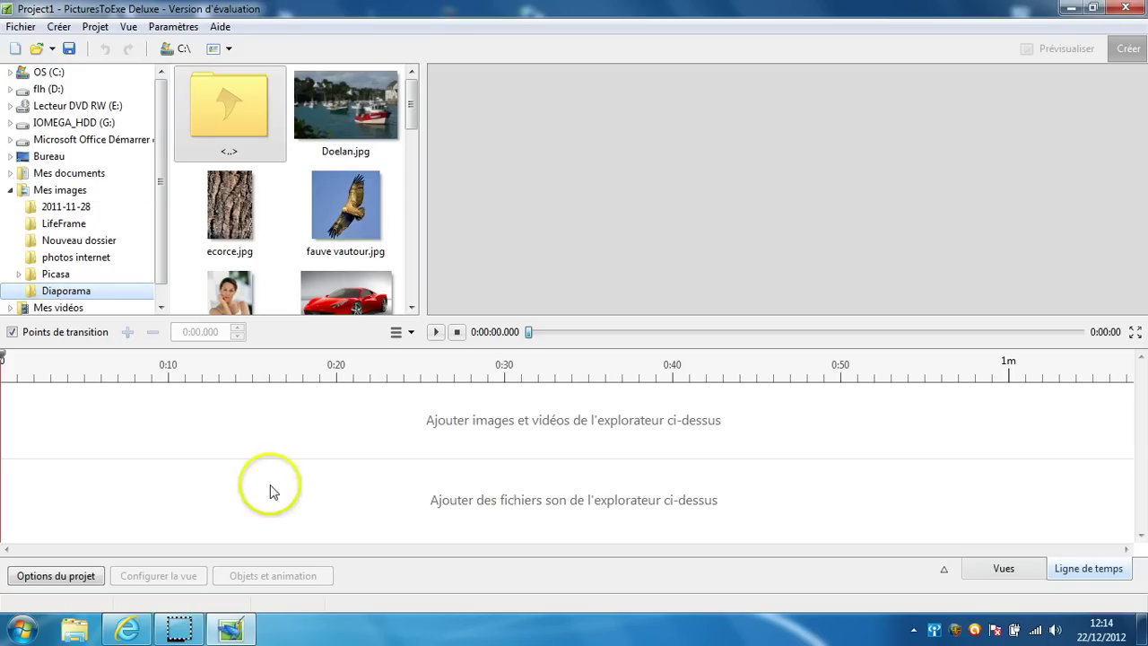
pyautogui.click(331, 443)
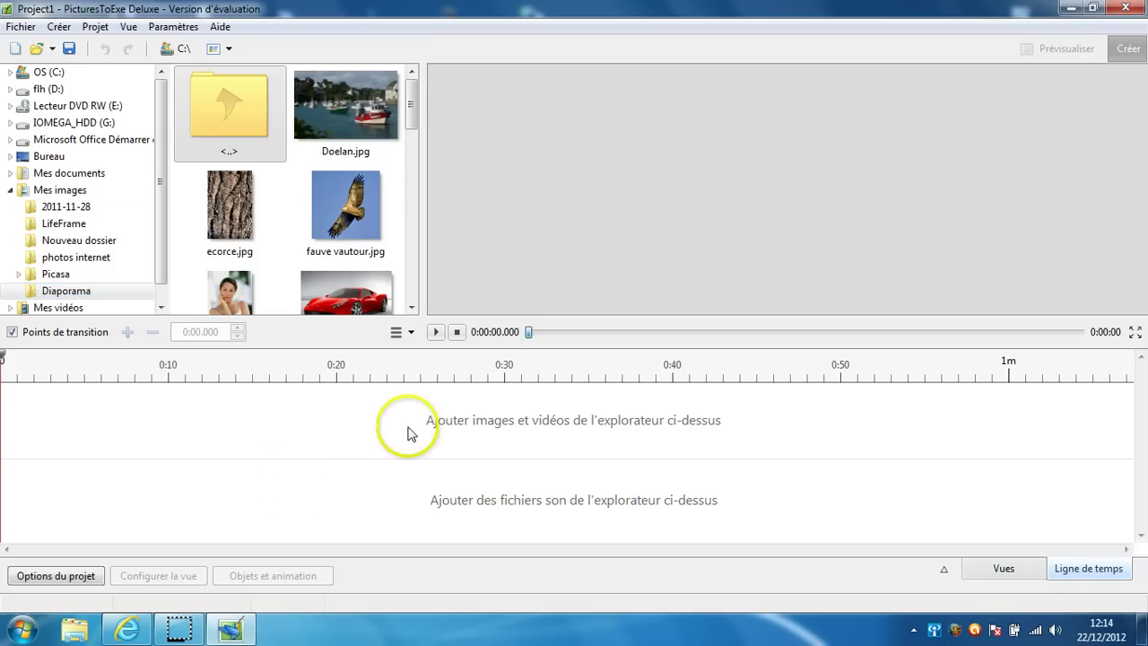
# Step: Compare the slide view (Vues) with the timeline view (Ligne de temps), leaving the project in slide view
pyautogui.click(1014, 569)
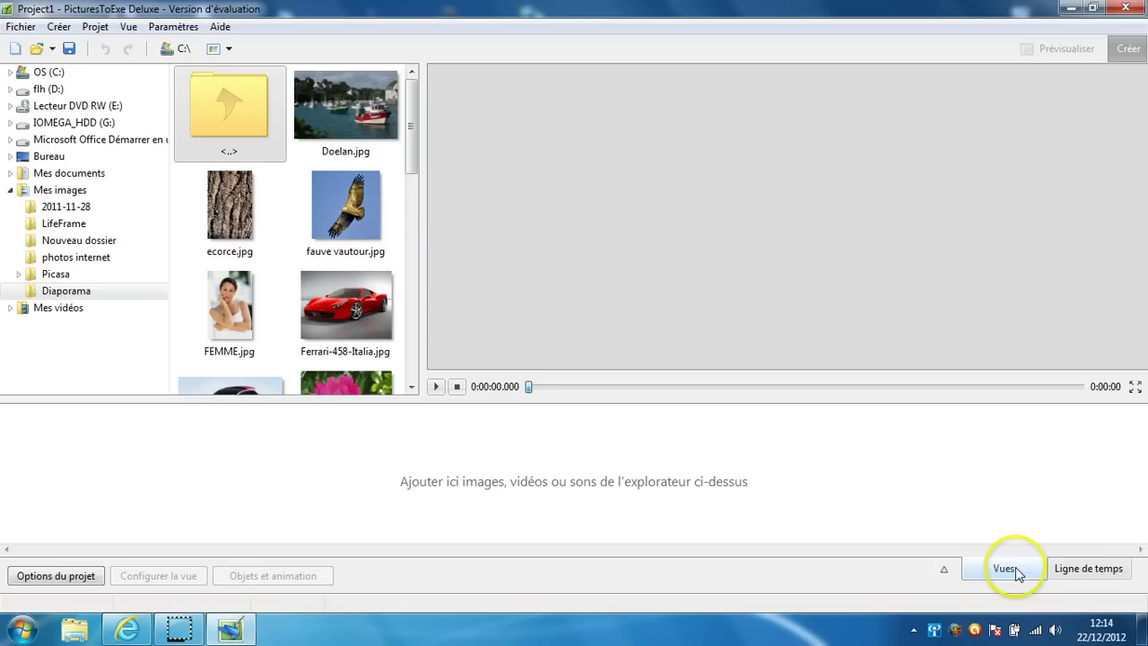
pyautogui.click(1085, 569)
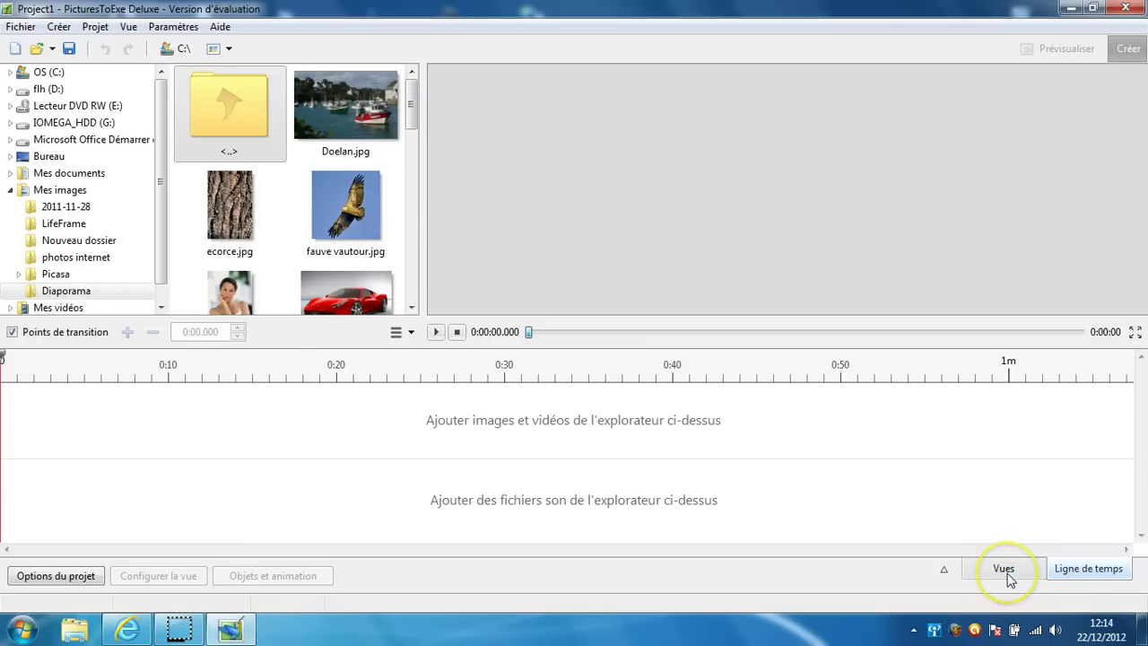
pyautogui.click(1008, 574)
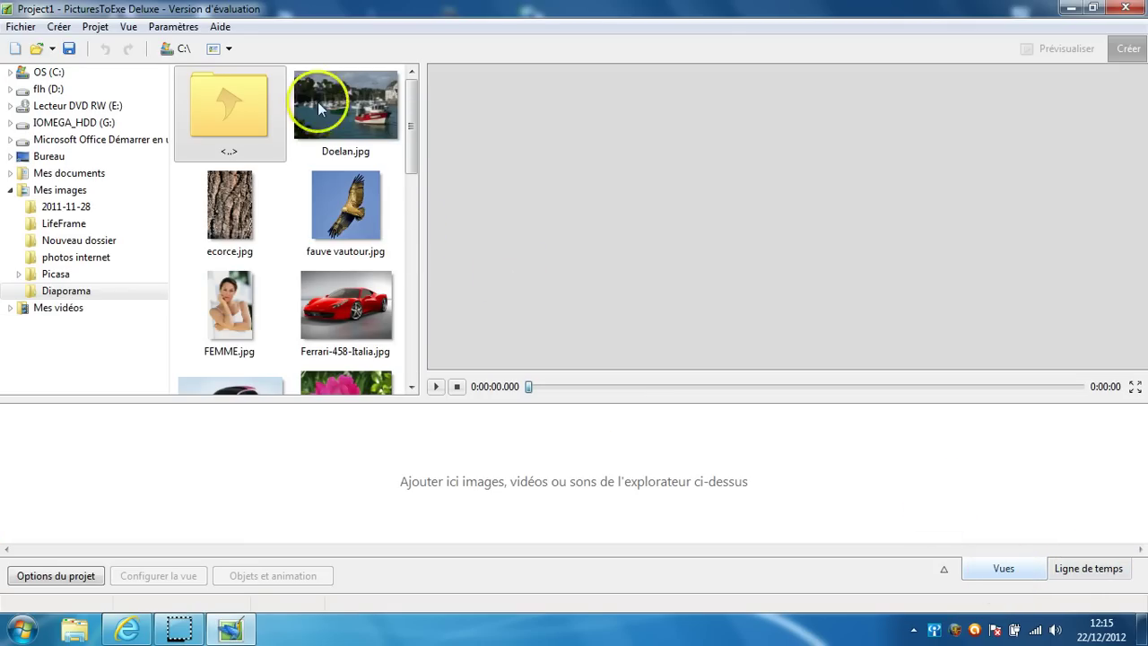
# Step: Add Doelan.jpg, fauve vautour.jpg and Geneve.jpg to the slide list in that order
pyautogui.click(356, 111)
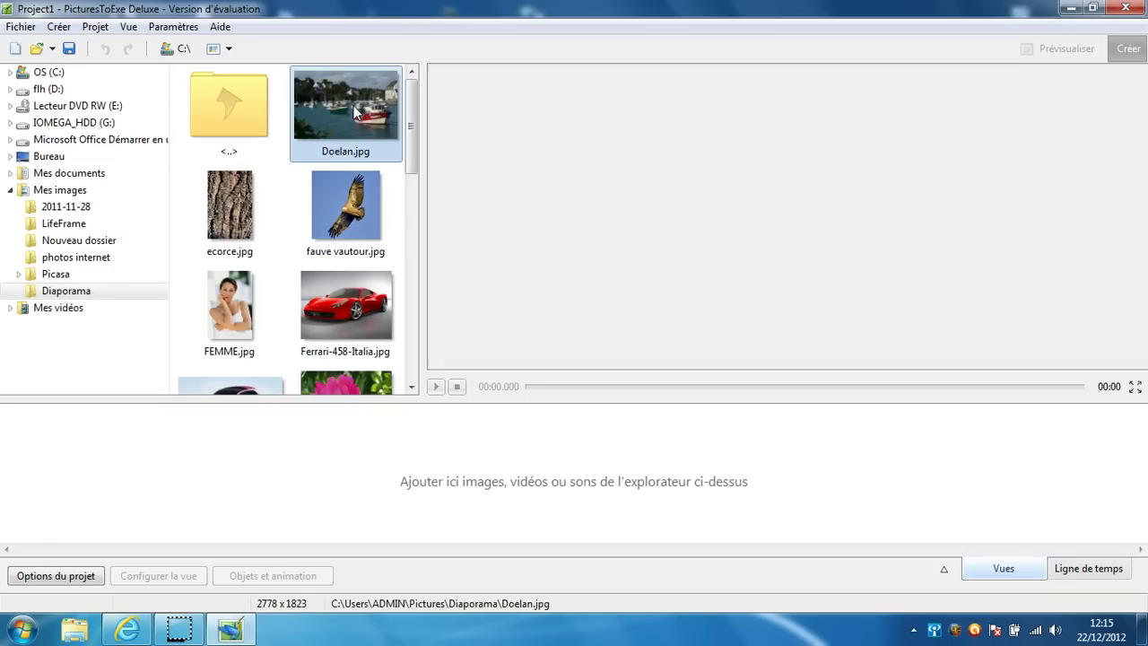
pyautogui.moveTo(355, 112); pyautogui.dragTo(139, 495)
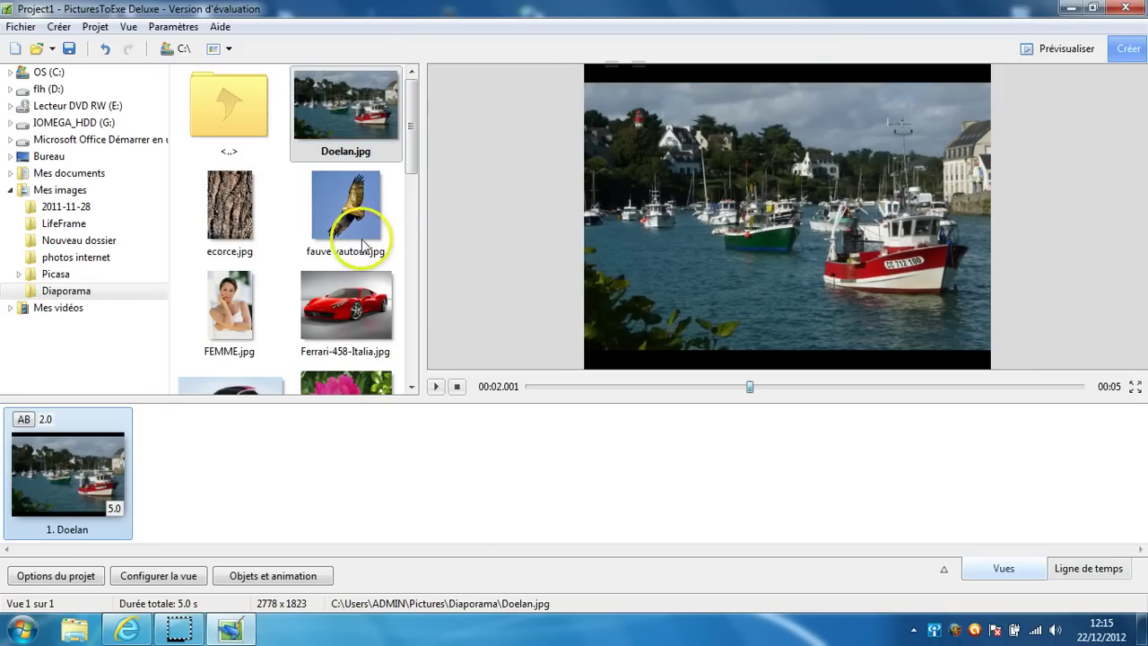
pyautogui.moveTo(351, 243); pyautogui.dragTo(292, 501)
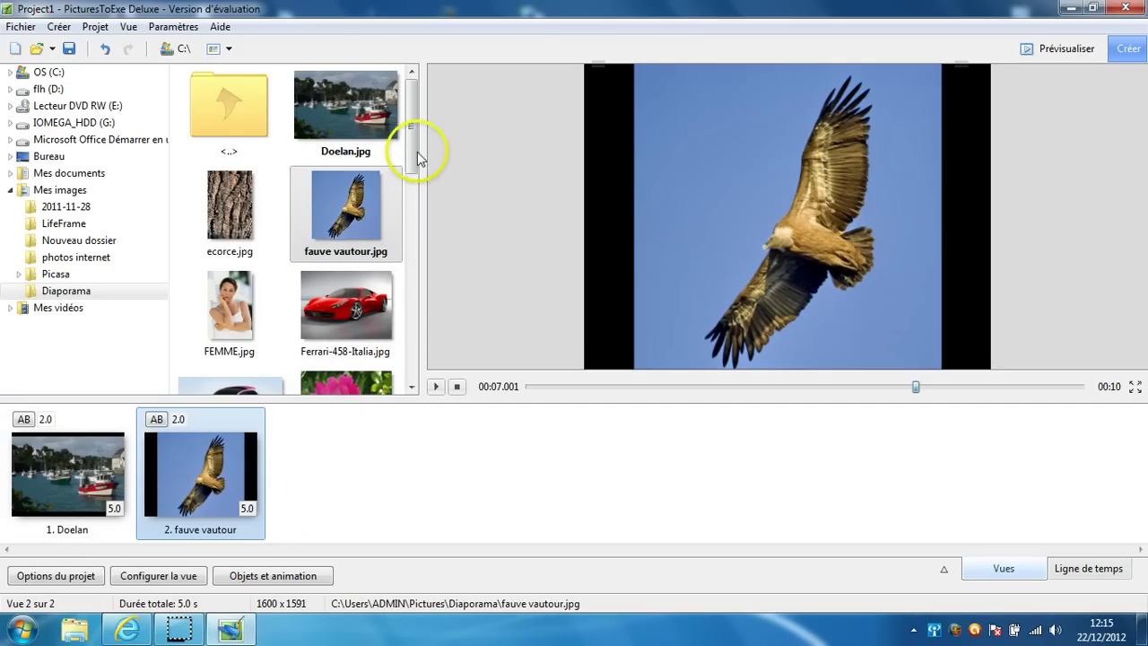
pyautogui.scroll(-5, 410, 256)
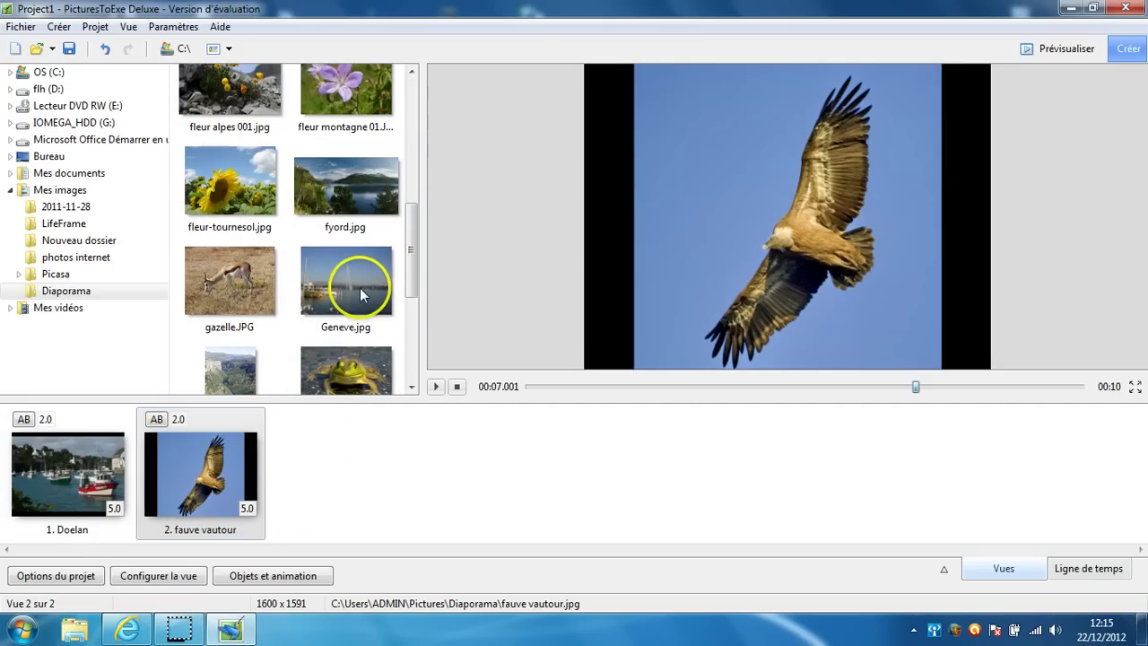
pyautogui.moveTo(370, 309); pyautogui.dragTo(366, 485)
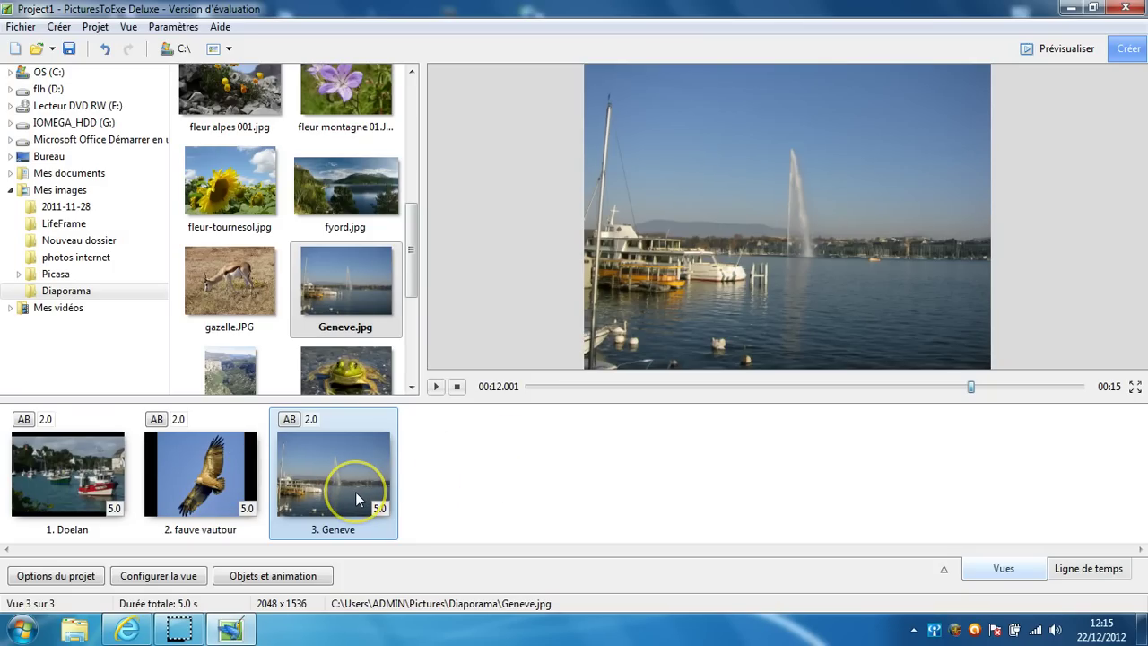
# Step: Reorder the slides to Geneve, fauve vautour, Doelan
pyautogui.moveTo(356, 491)
pyautogui.mouseDown()
pyautogui.moveTo(242, 475)
pyautogui.moveTo(142, 484)
pyautogui.mouseUp()
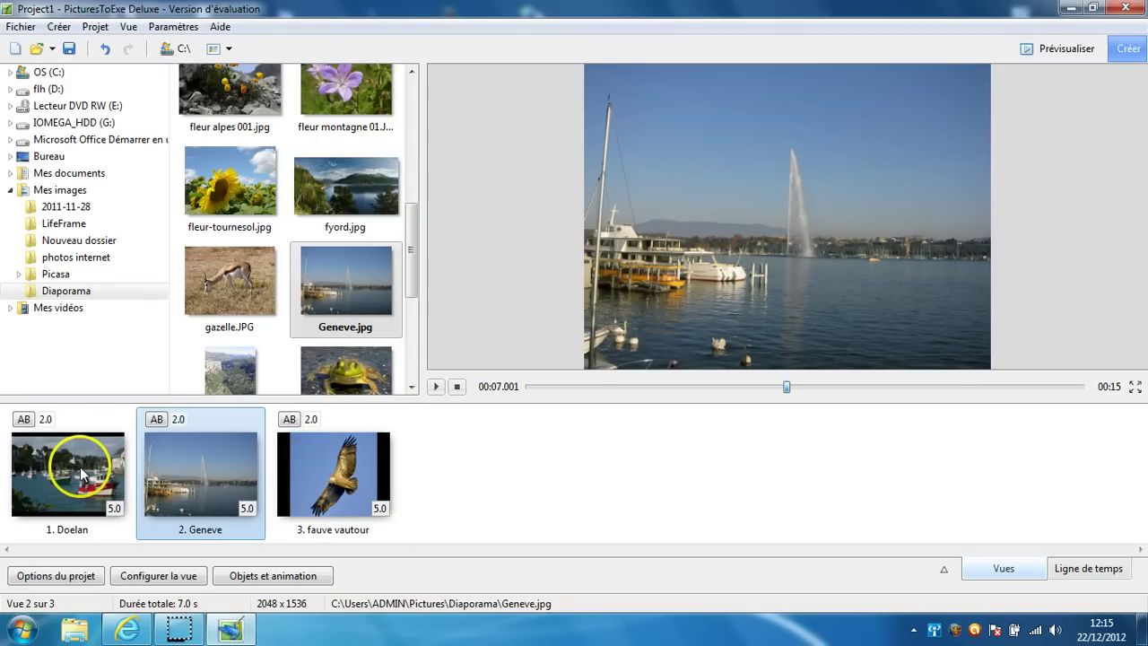
pyautogui.moveTo(72, 469)
pyautogui.mouseDown()
pyautogui.moveTo(462, 469)
pyautogui.moveTo(249, 461)
pyautogui.moveTo(341, 477)
pyautogui.moveTo(348, 489)
pyautogui.mouseUp()
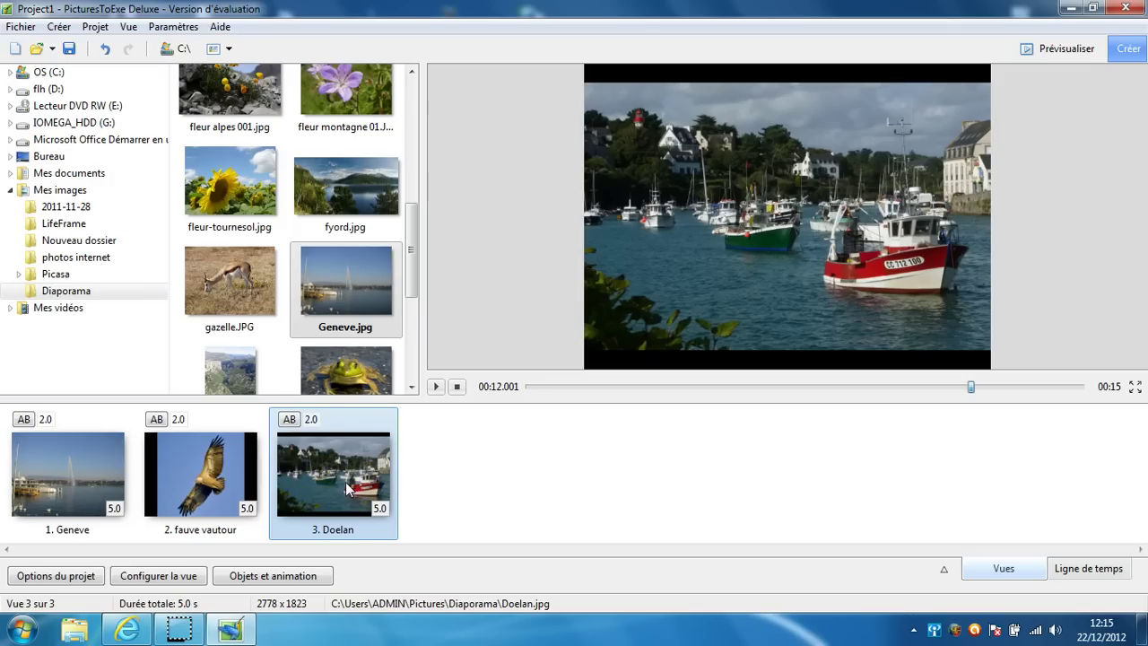
# Step: Delete the Doelan, fauve vautour and Geneve slides to empty the slide list
pyautogui.press('Delete')
pyautogui.press('Delete')
pyautogui.press('Delete')
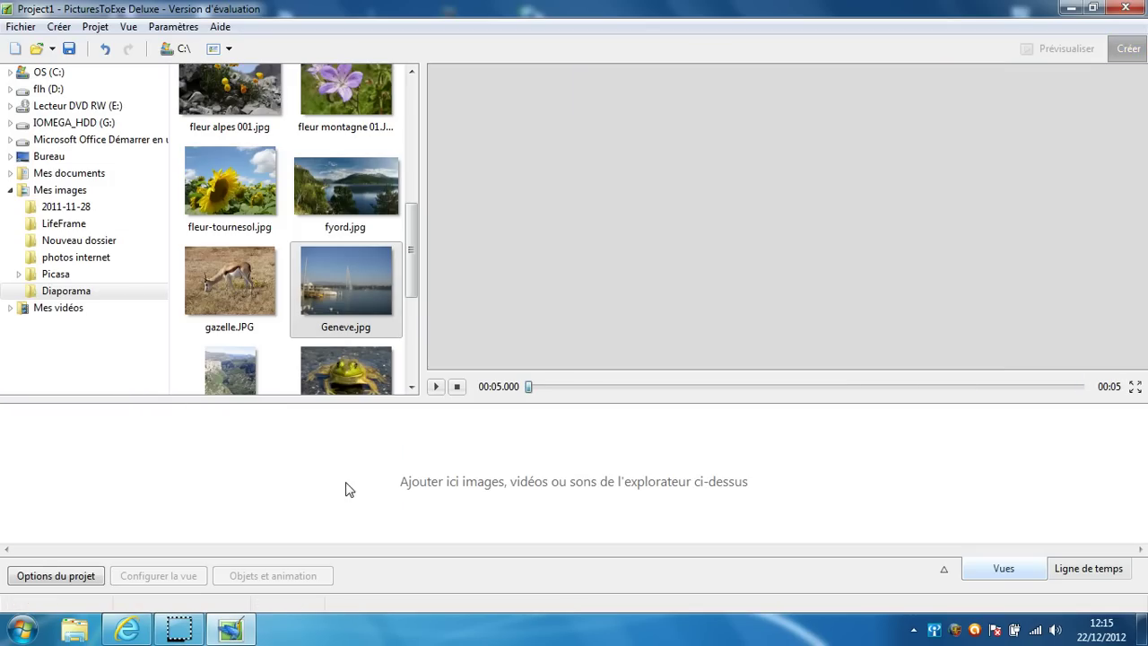
# Step: Select all images of the Diaporama folder together and add them to the slide list
pyautogui.moveTo(412, 239); pyautogui.dragTo(420, 59)
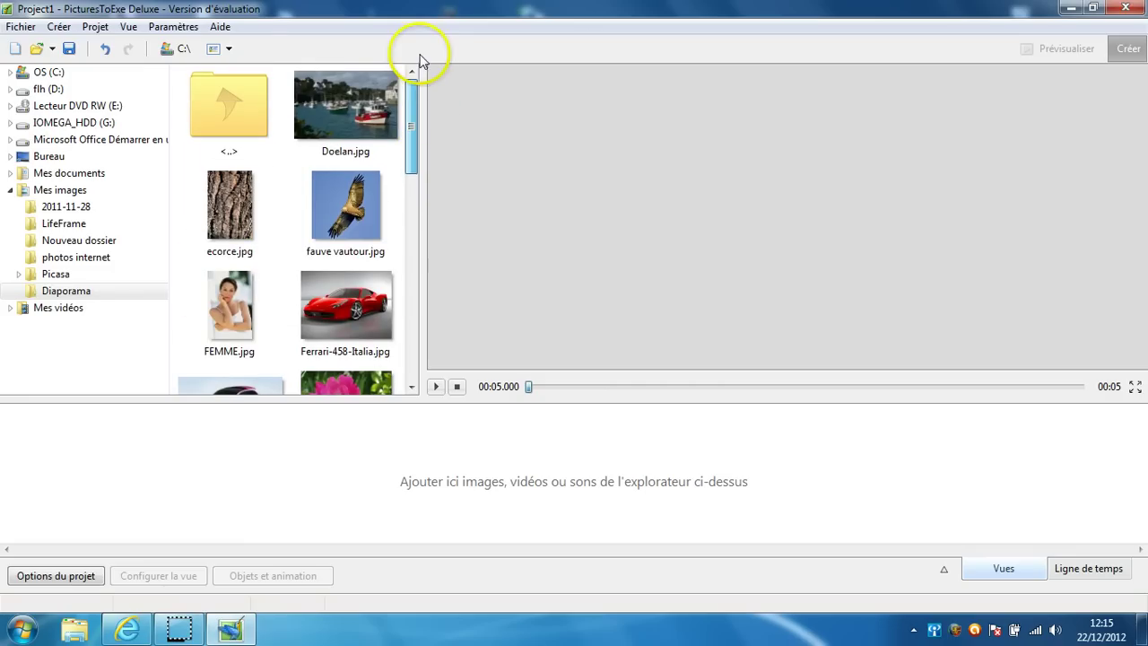
pyautogui.click(352, 103)
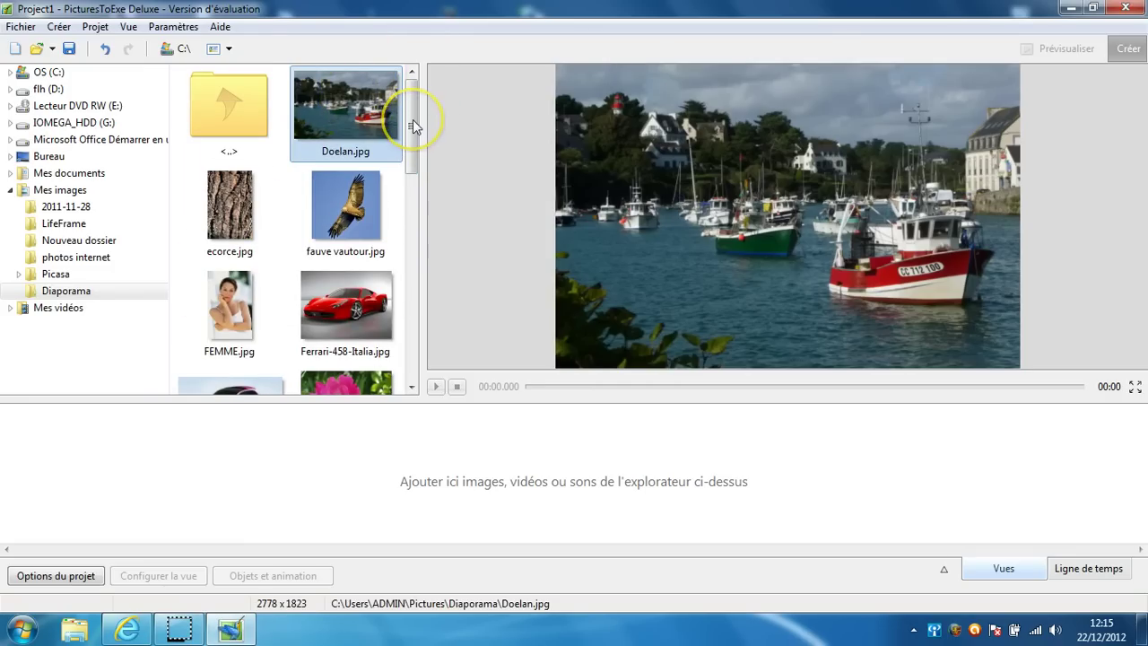
pyautogui.moveTo(414, 126); pyautogui.dragTo(399, 363)
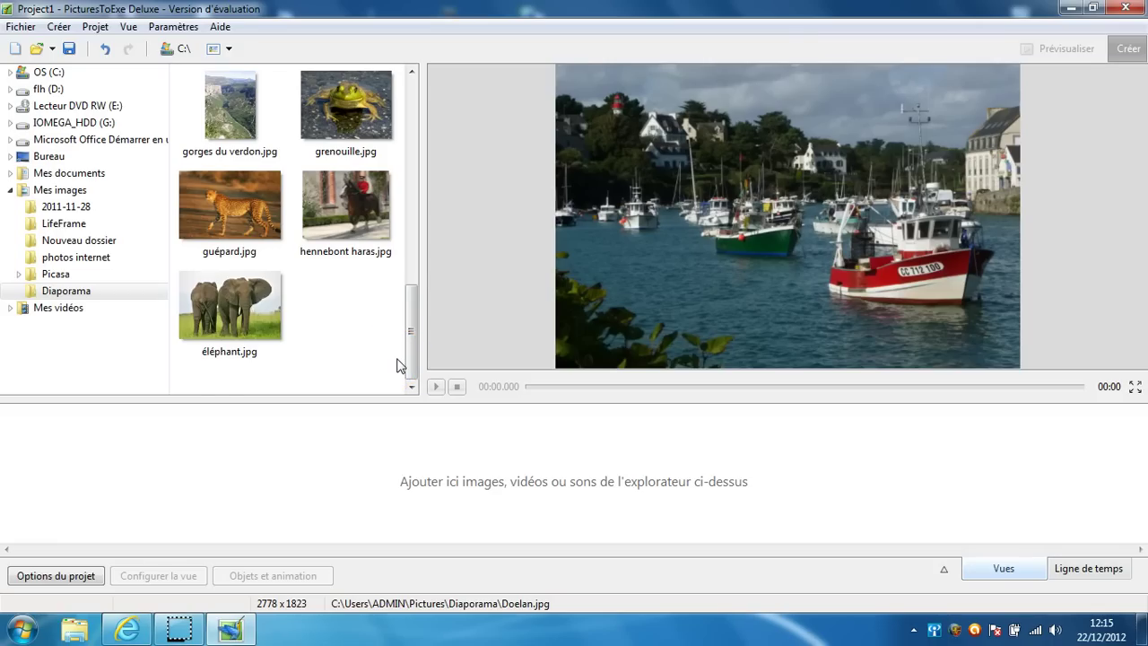
pyautogui.click(238, 346)
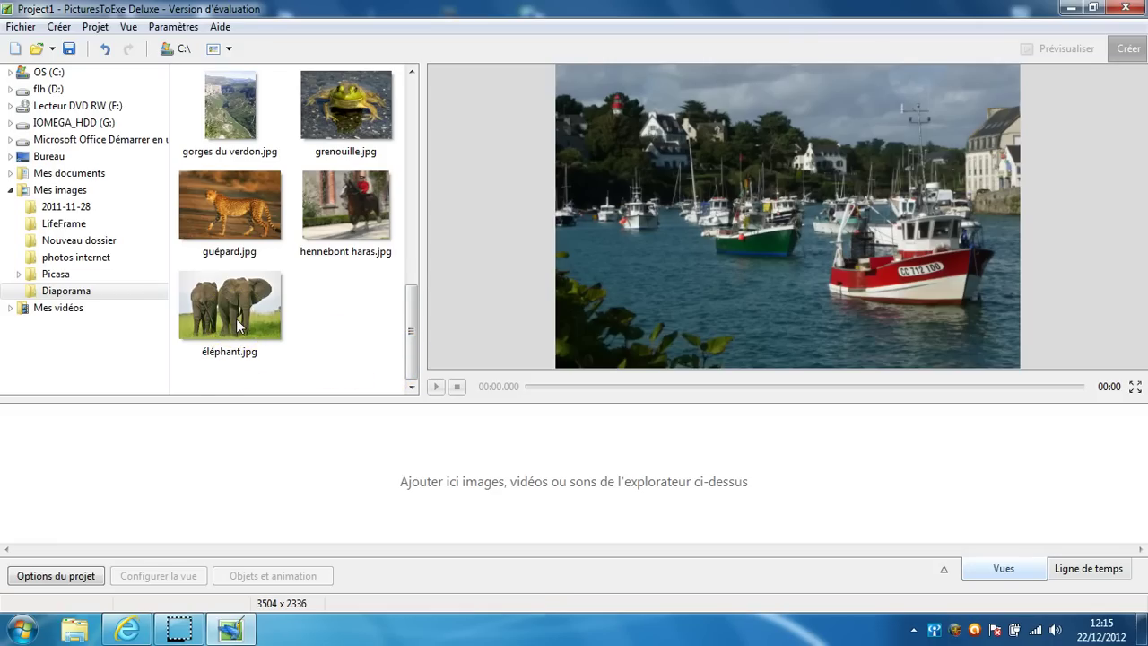
pyautogui.hotkey('ctrl', 'a')
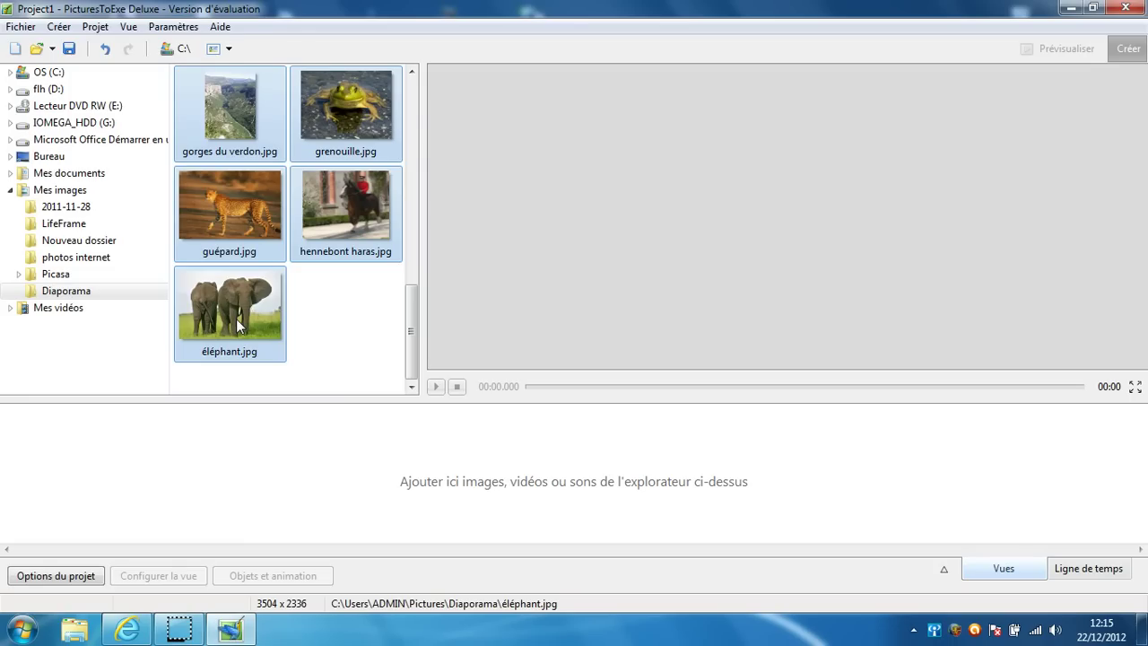
pyautogui.moveTo(238, 326); pyautogui.dragTo(233, 506)
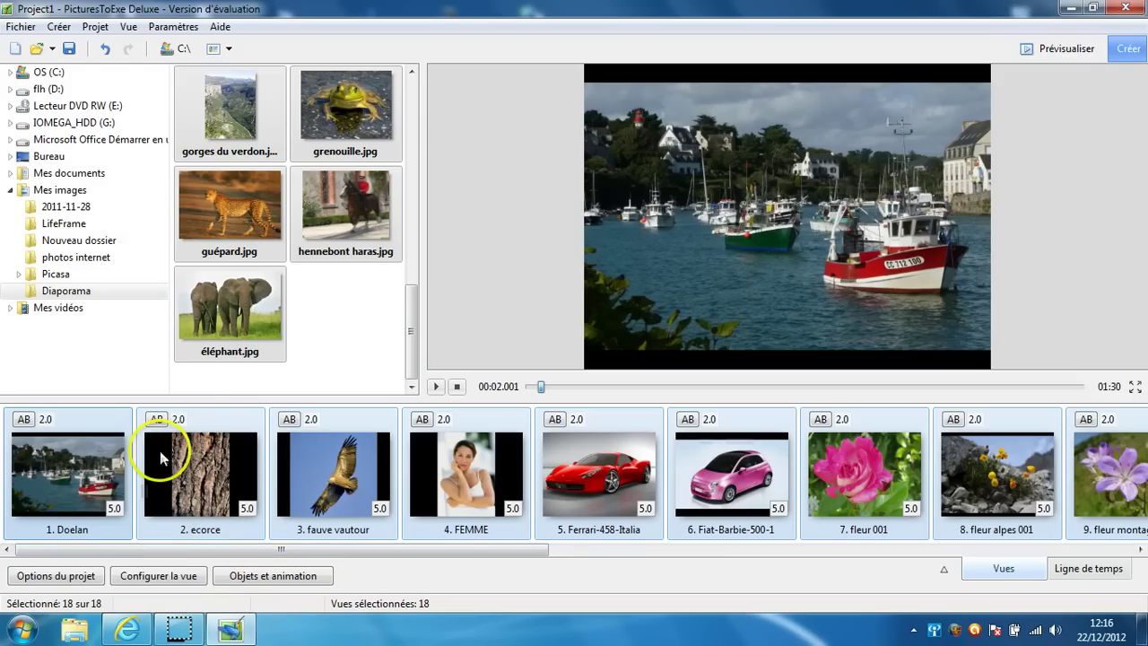
# Step: Set the project's default slide duration to 7.0 s and apply it to all slides
pyautogui.click(95, 29)
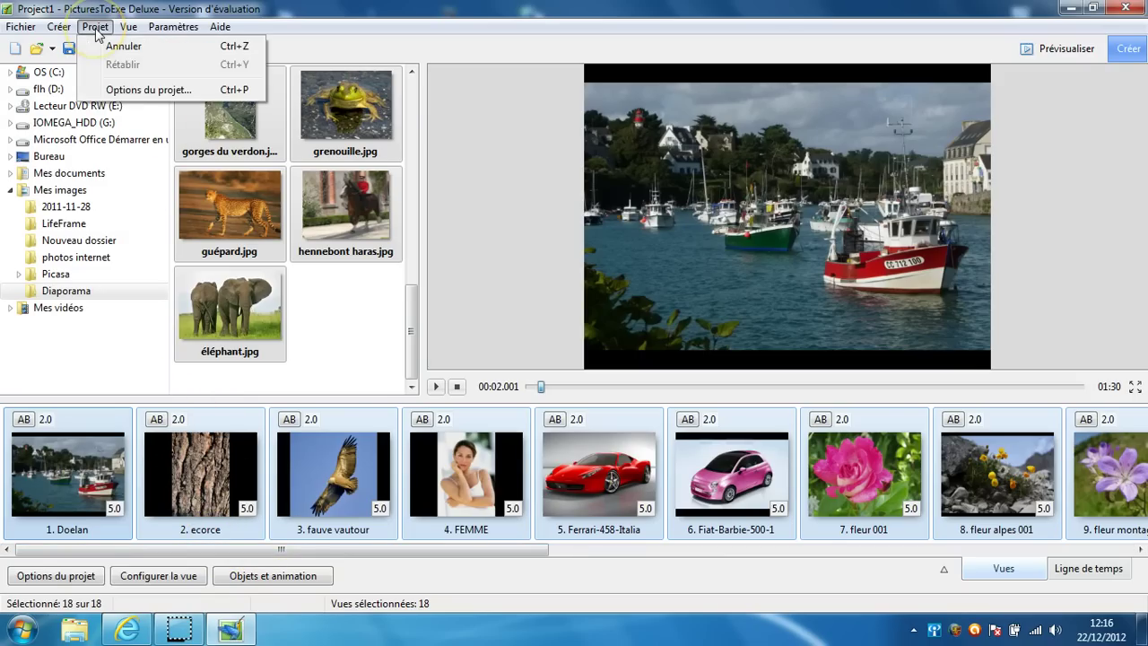
pyautogui.click(139, 92)
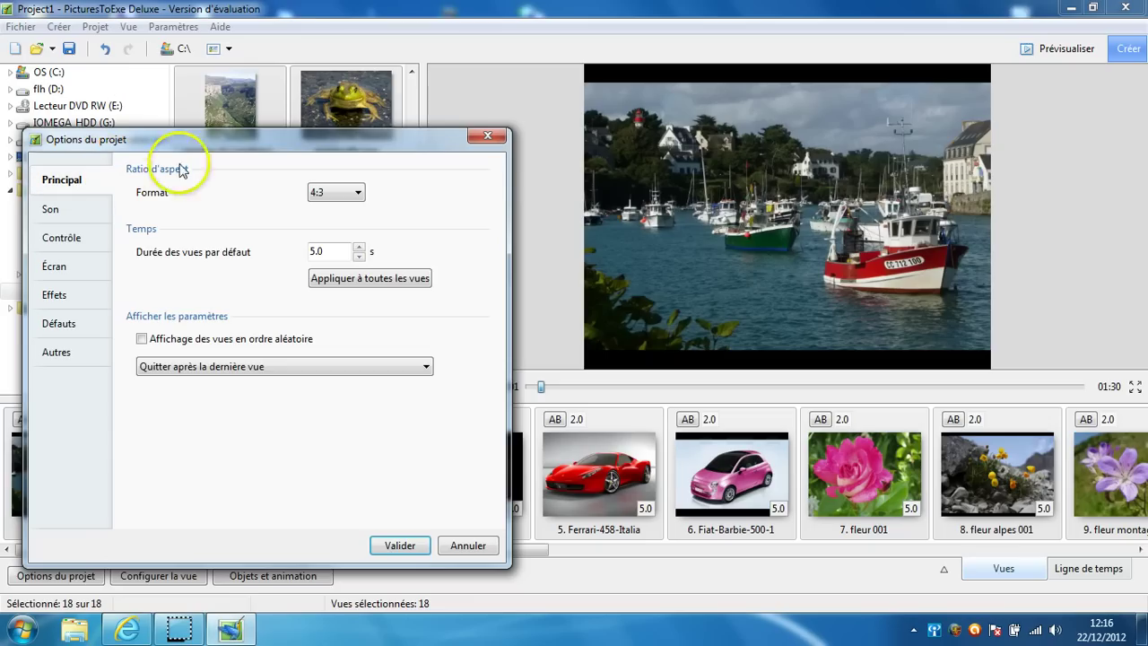
pyautogui.moveTo(346, 136); pyautogui.dragTo(589, 107)
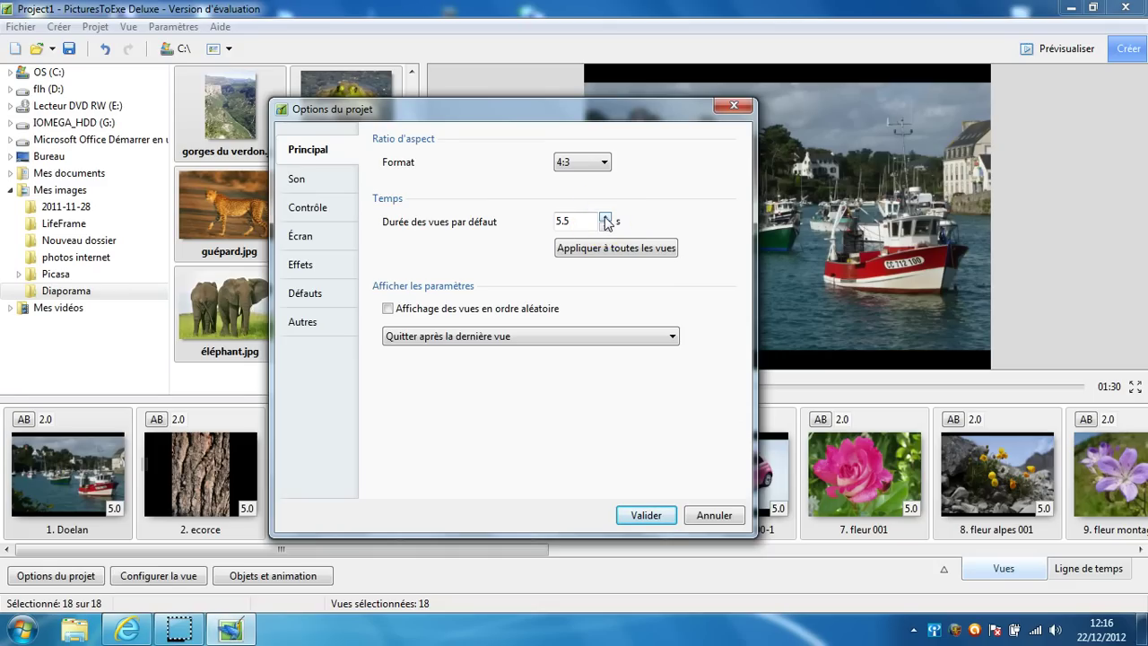
pyautogui.click(597, 251)
pyautogui.click(599, 251)
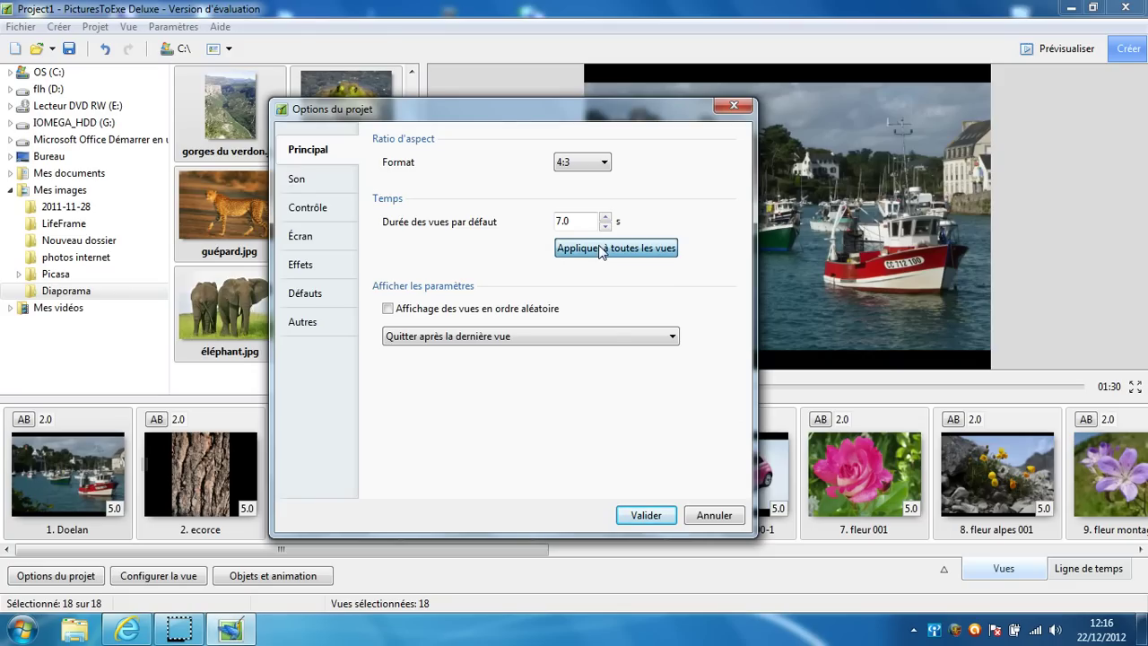
pyautogui.click(646, 516)
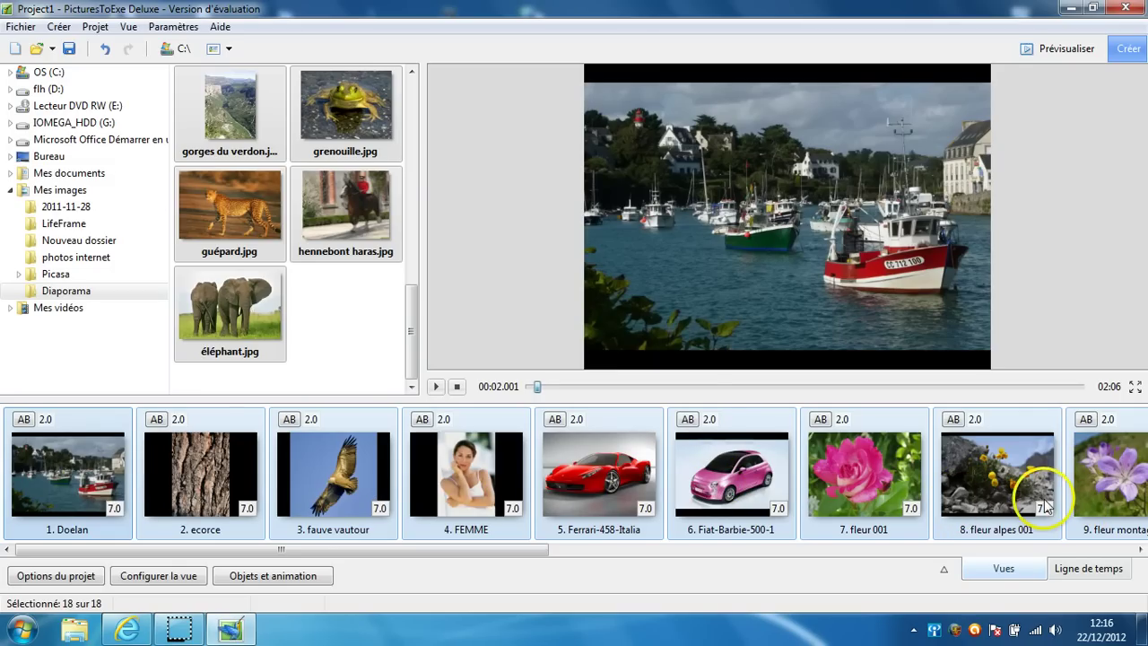
# Step: Set the duration of slide 8, fleur alpes 001, to 11.0 s
pyautogui.click(574, 495)
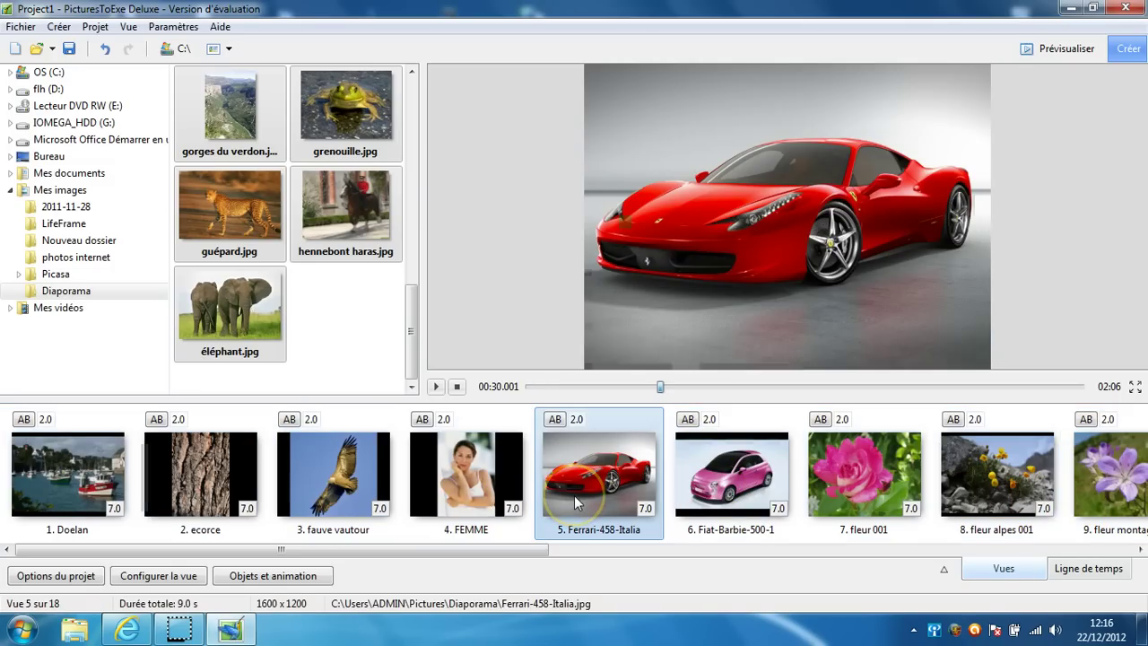
pyautogui.click(1006, 494)
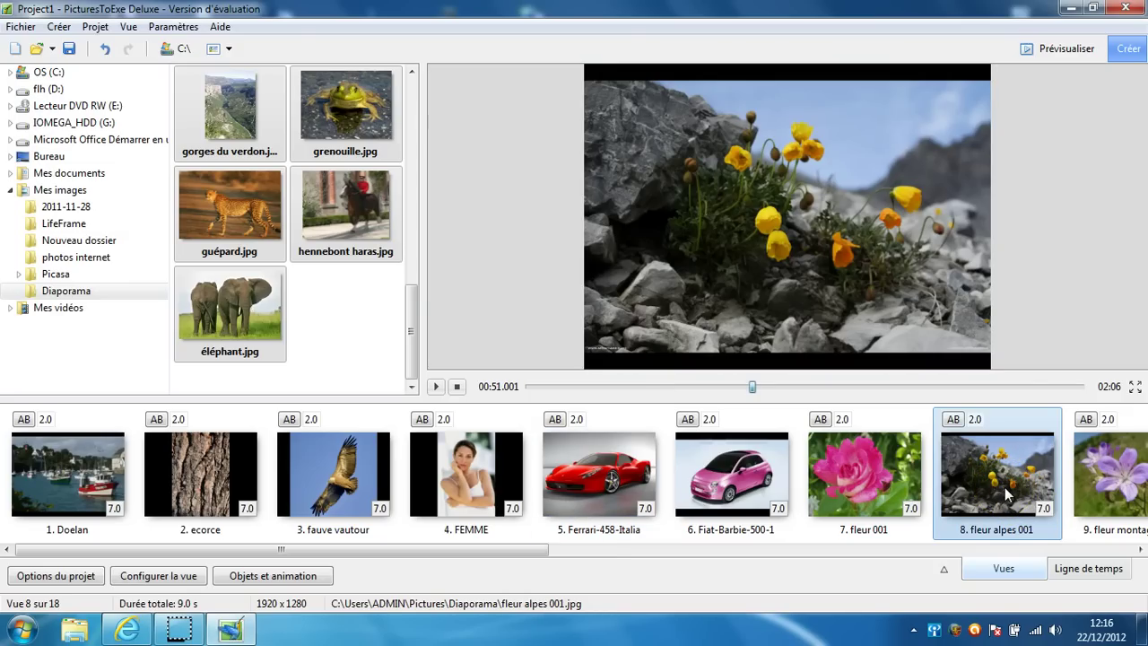
pyautogui.doubleClick(1006, 493)
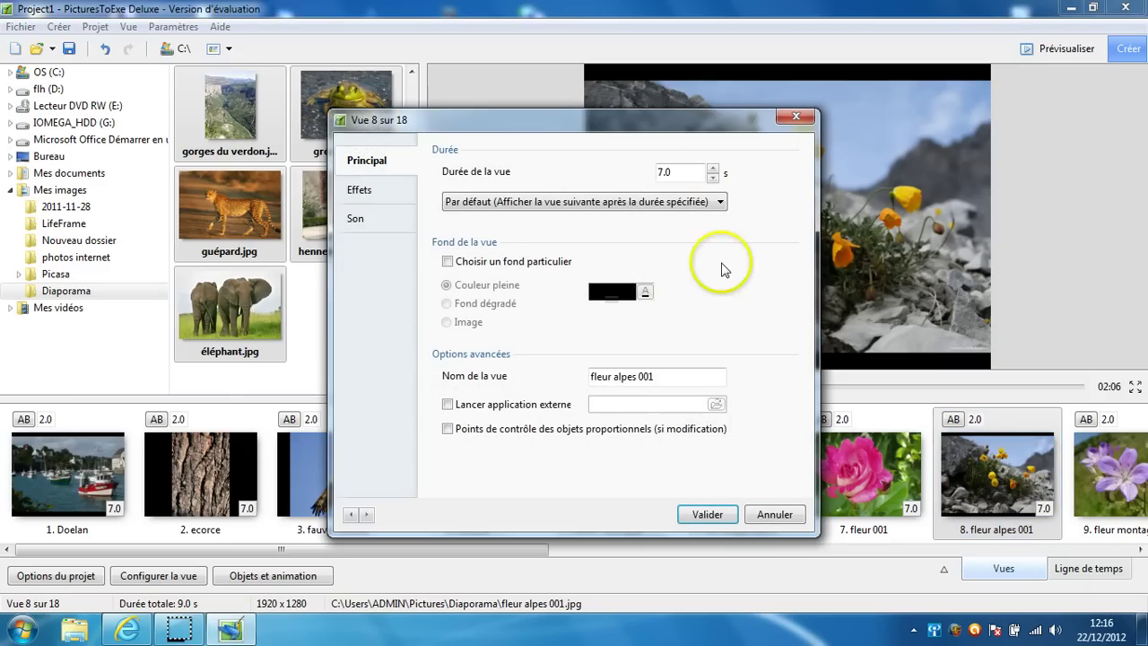
pyautogui.click(713, 168)
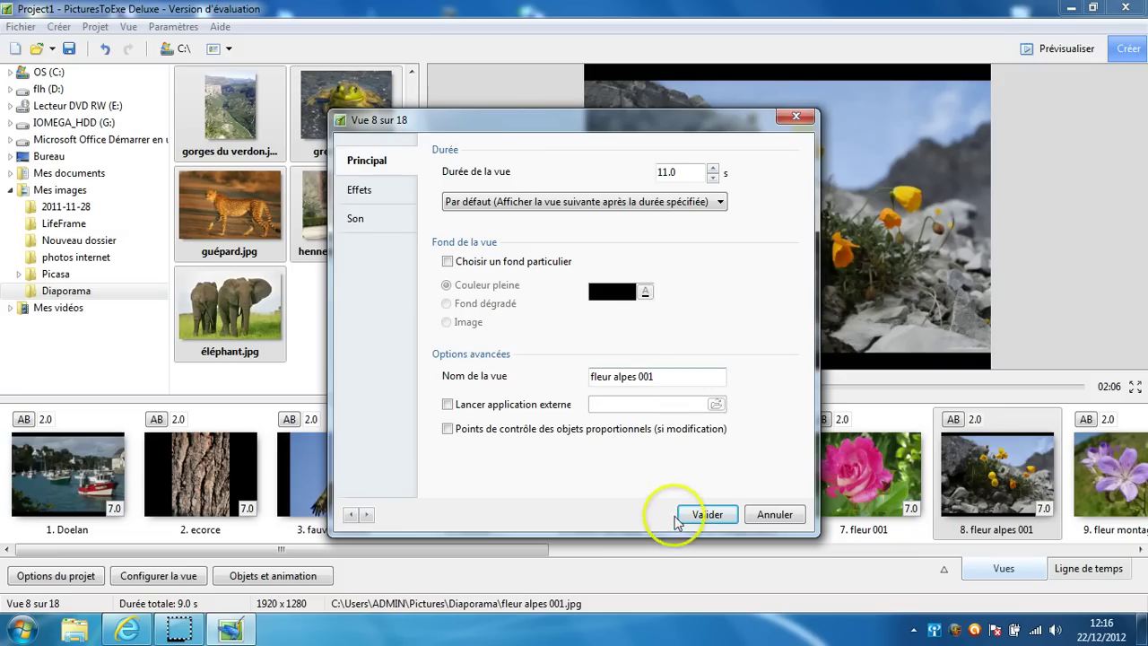
pyautogui.click(705, 515)
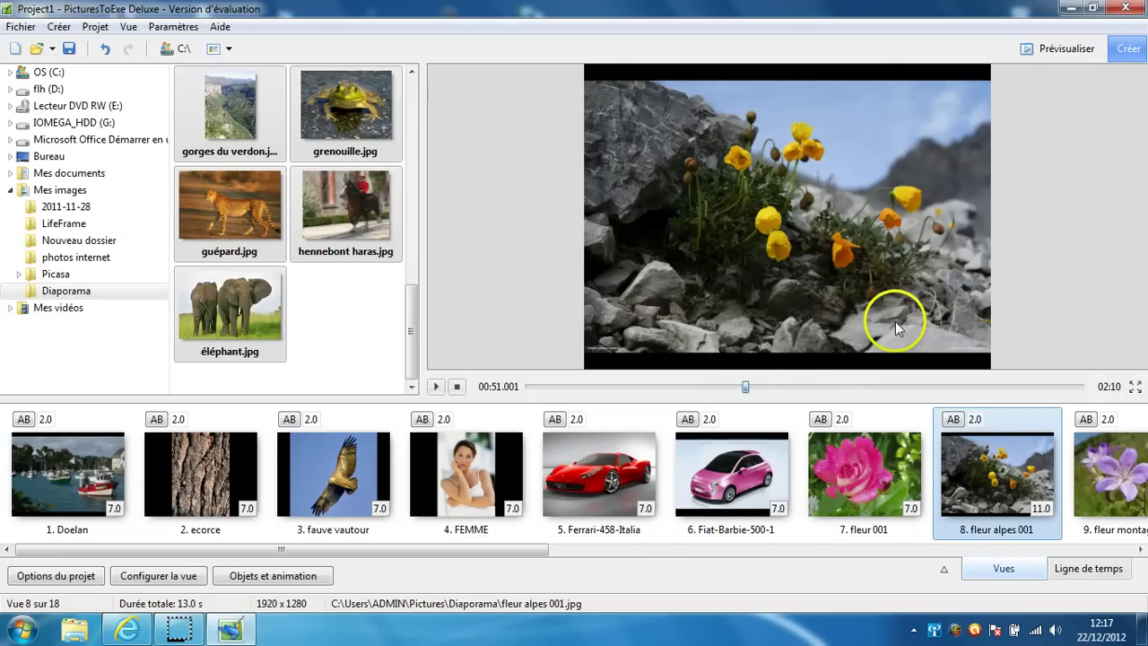
# Step: Change the project's aspect ratio format to 15:9
pyautogui.click(95, 27)
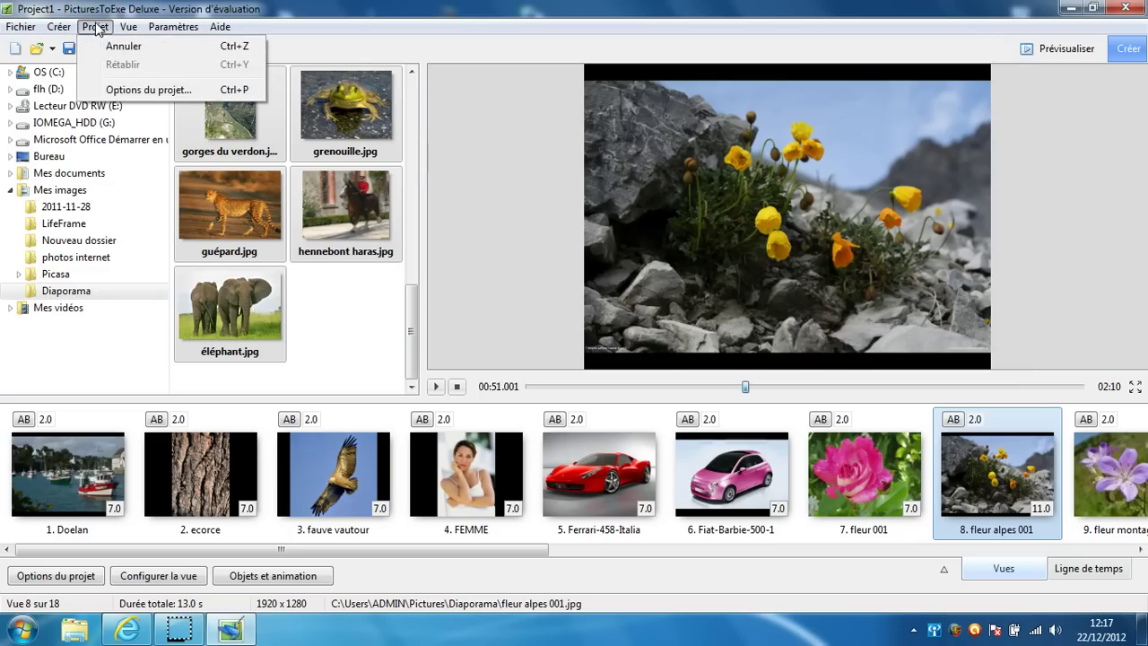
pyautogui.click(140, 90)
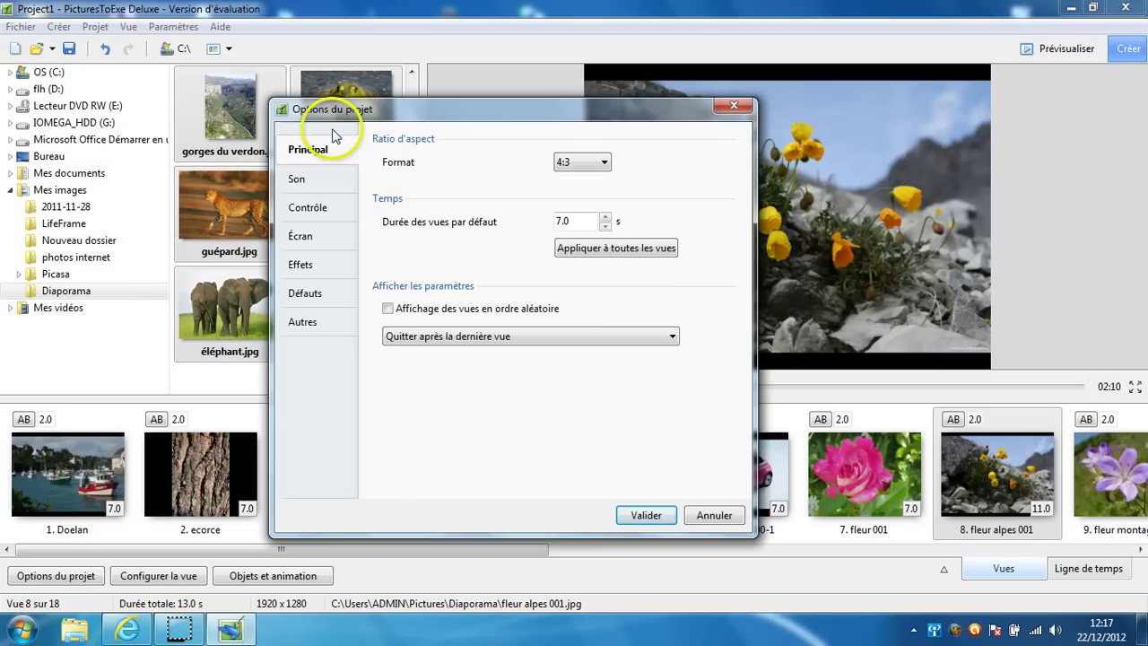
pyautogui.click(604, 165)
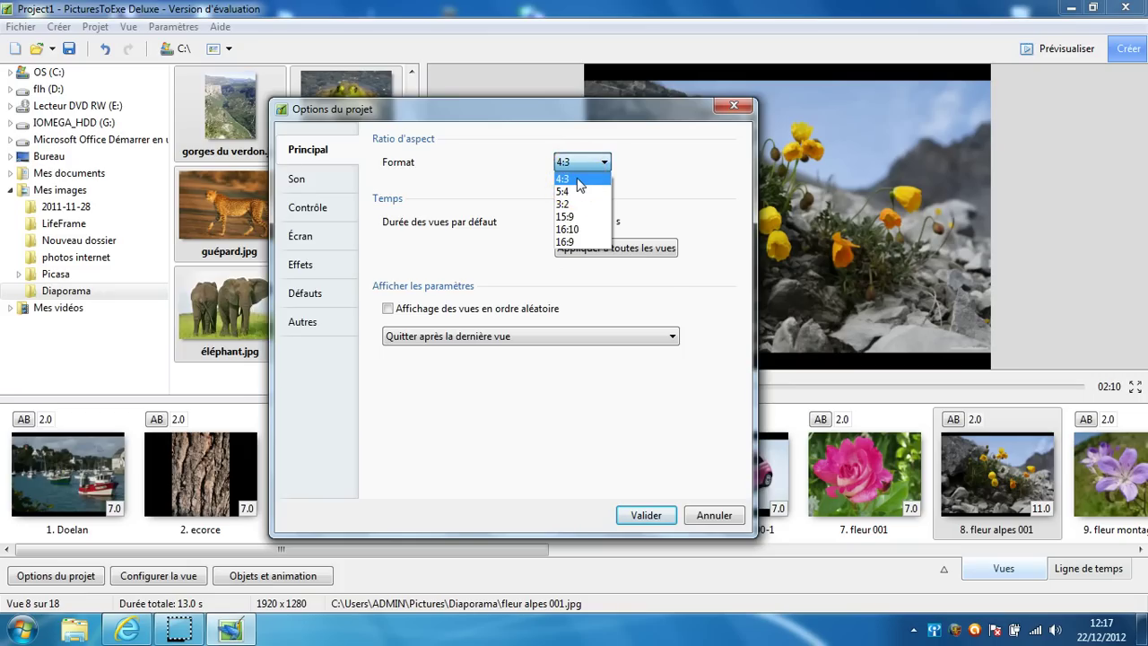
pyautogui.click(573, 226)
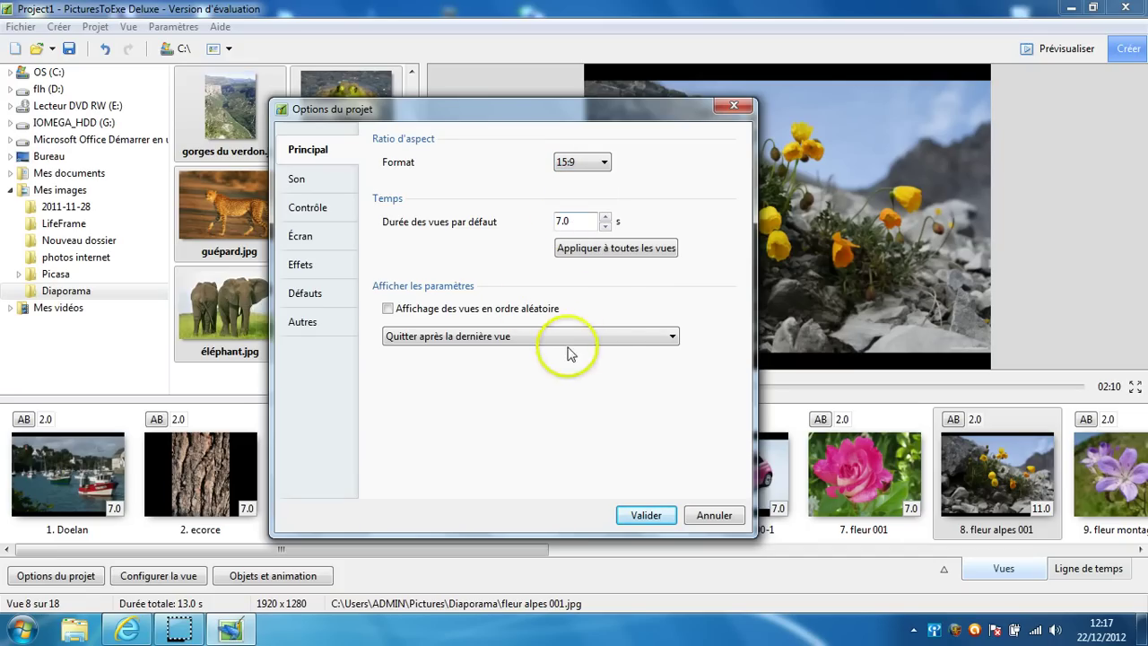
pyautogui.click(646, 515)
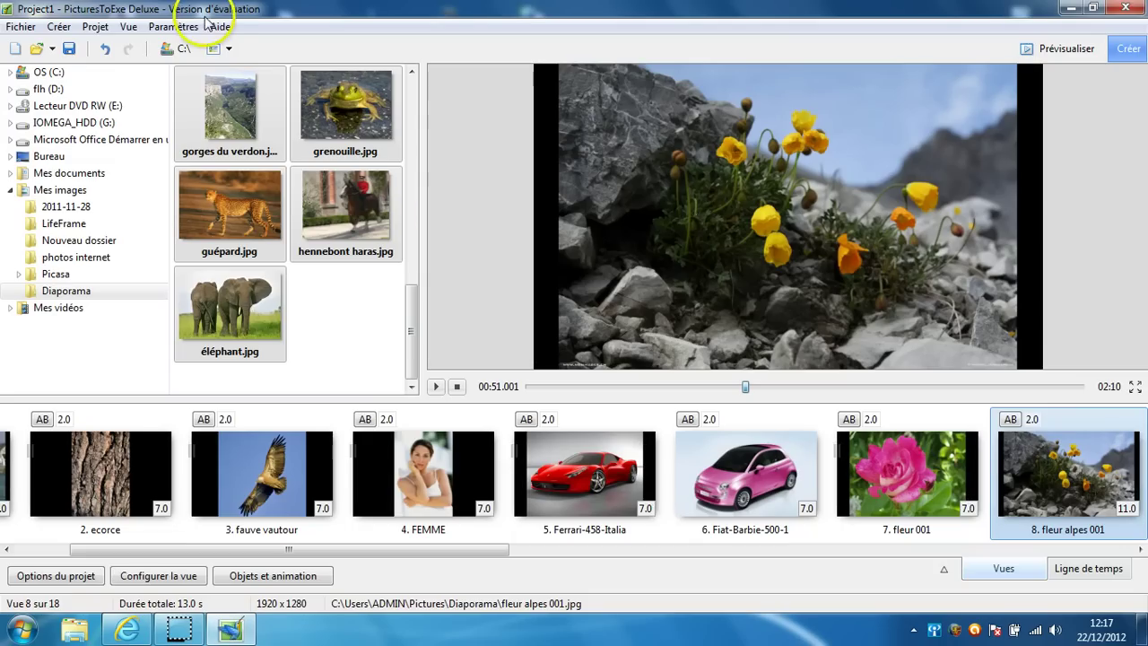
# Step: Add Maid with the Flaxen Hair from the Échantillons de musique folder as the project's background sound
pyautogui.click(95, 27)
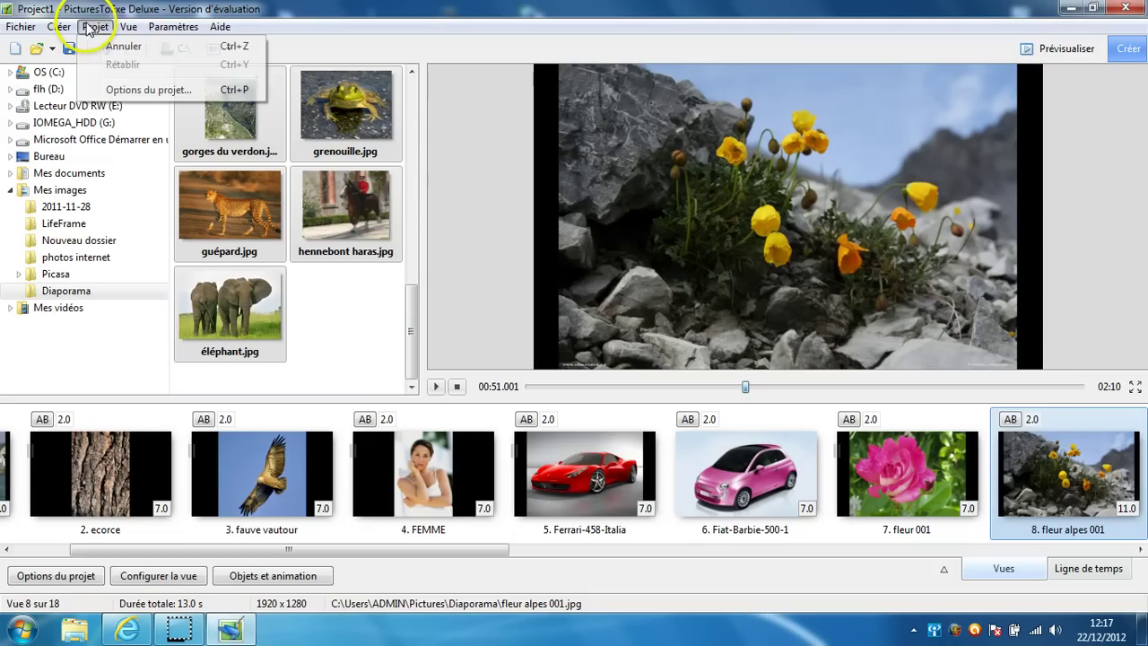
pyautogui.click(126, 90)
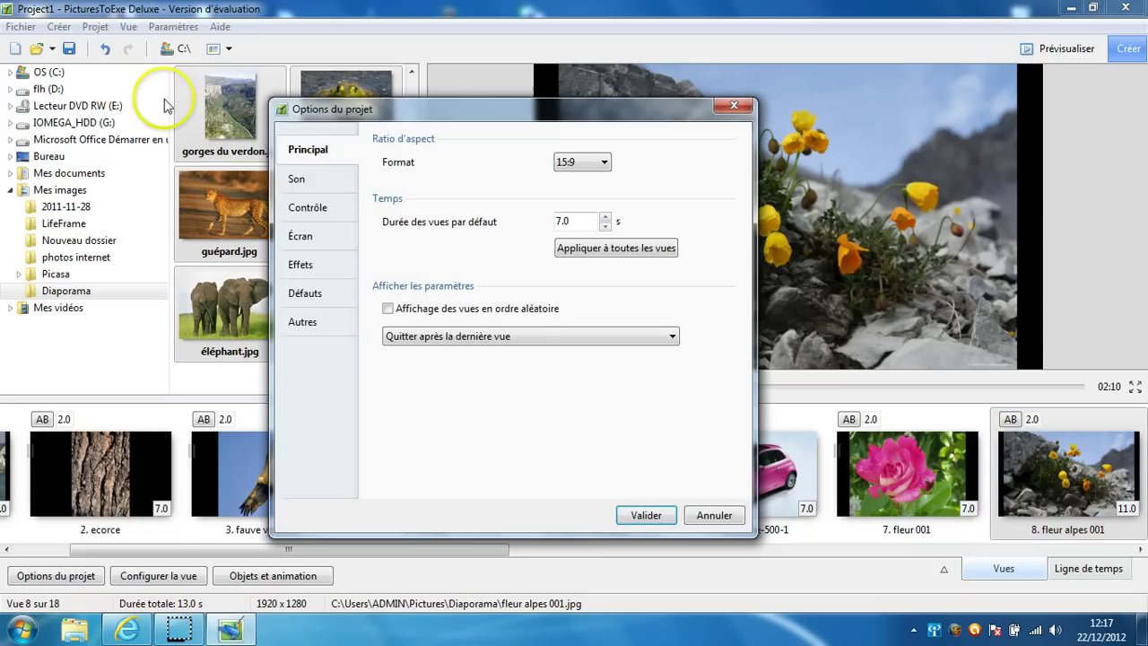
pyautogui.click(301, 181)
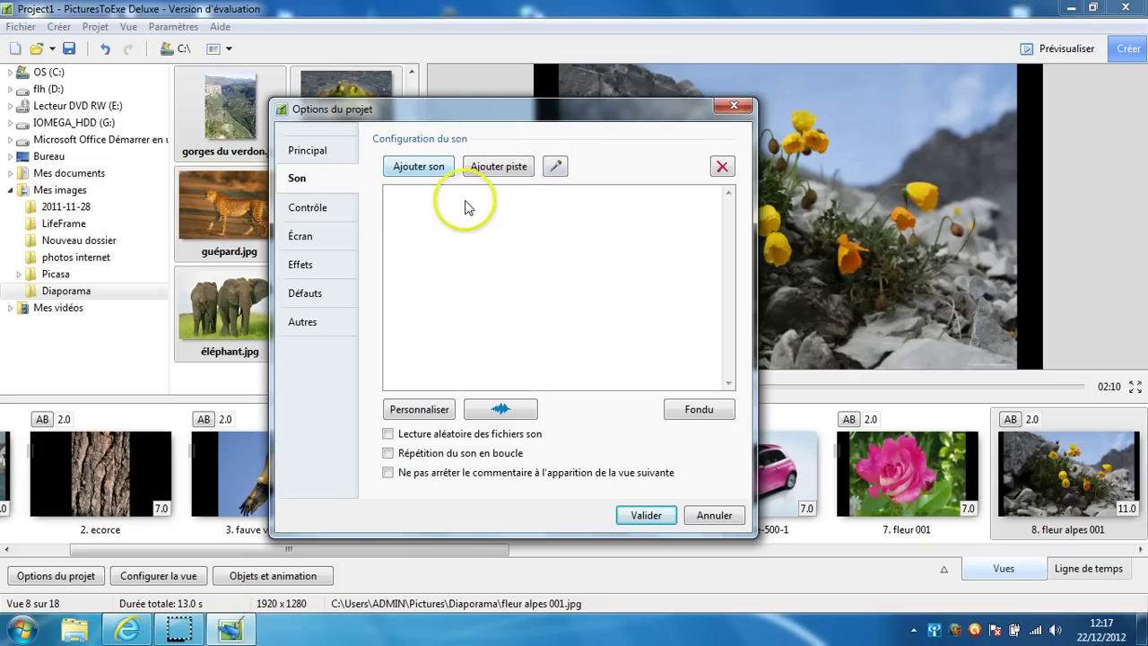
pyautogui.click(428, 171)
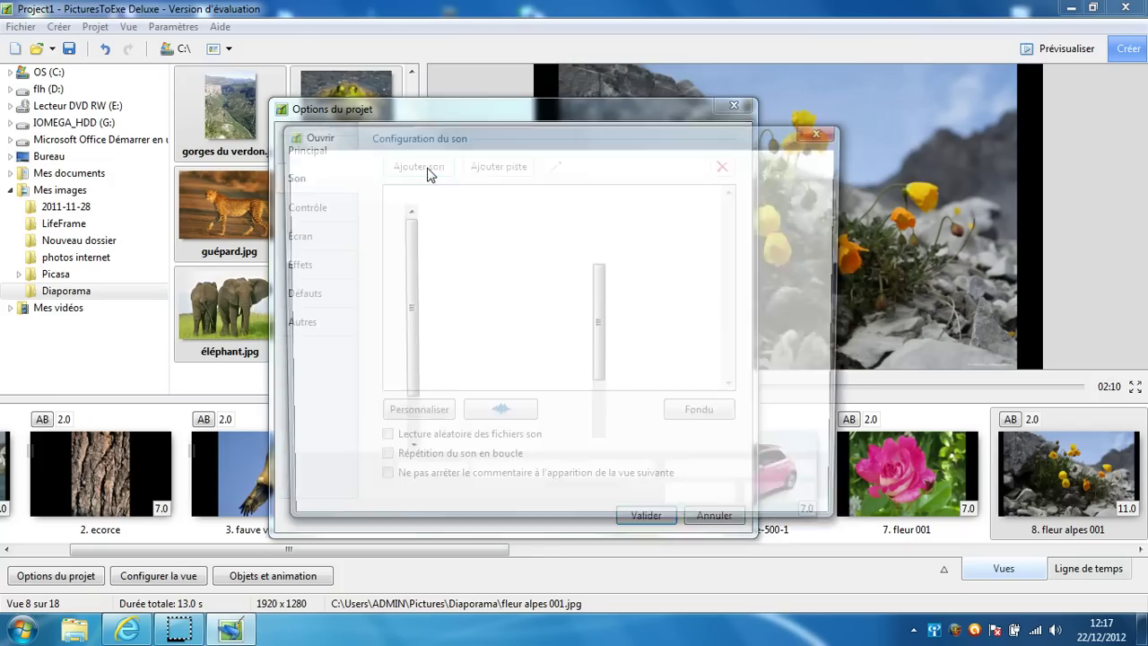
pyautogui.scroll(2, 380, 333)
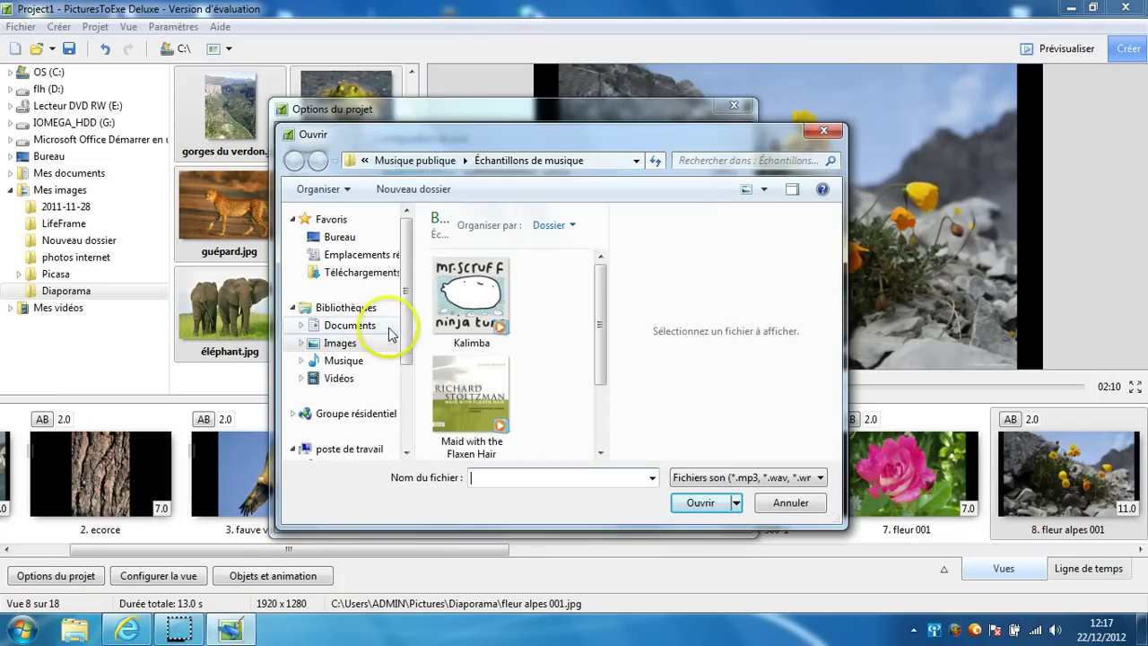
pyautogui.scroll(-3, 365, 363)
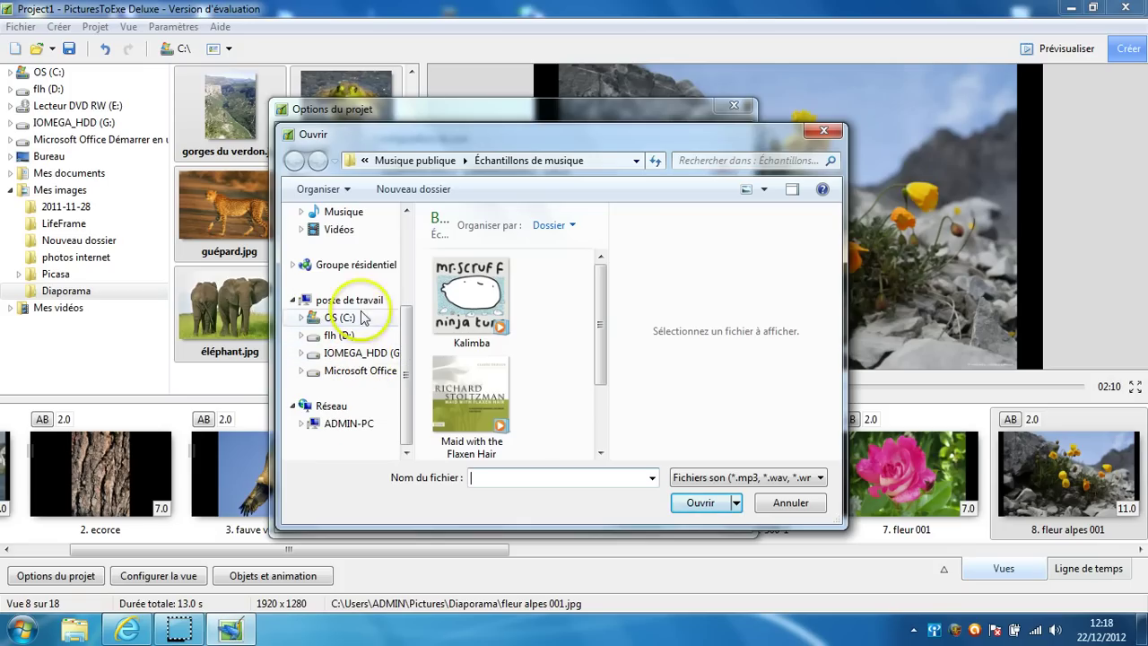
pyautogui.moveTo(400, 357); pyautogui.dragTo(398, 261)
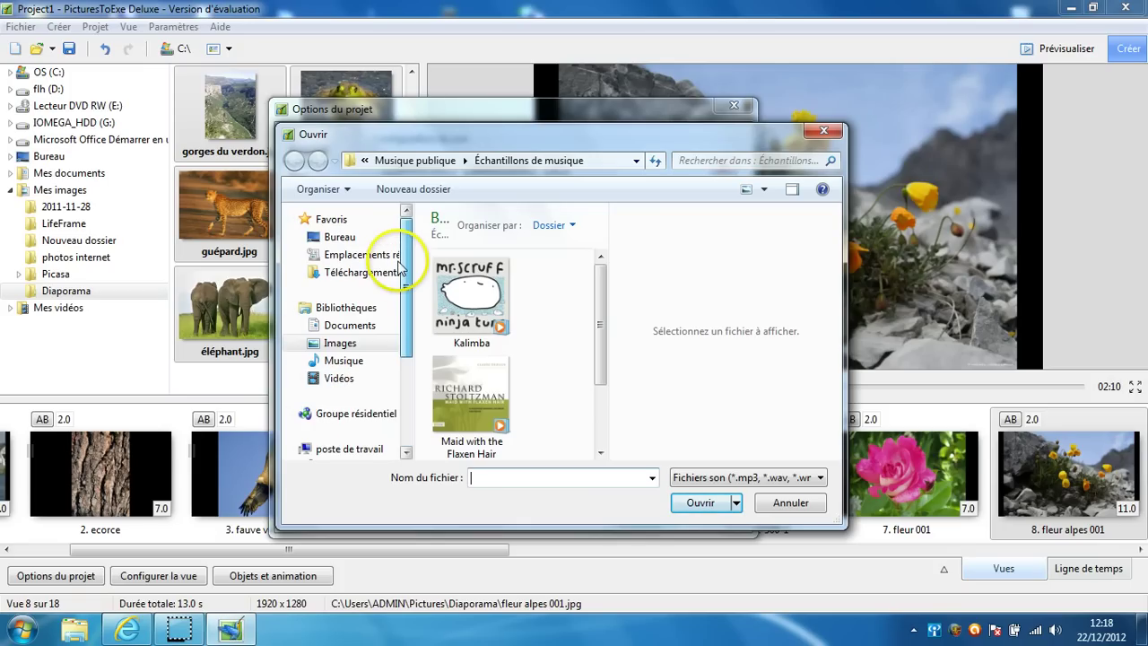
pyautogui.click(356, 364)
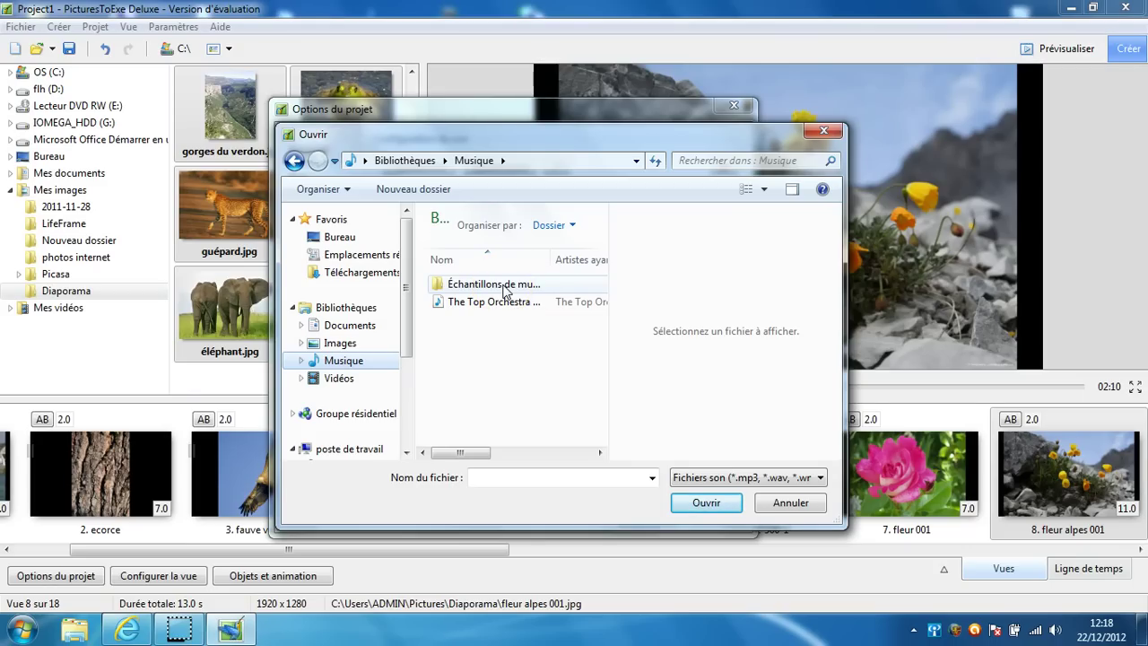
pyautogui.doubleClick(503, 286)
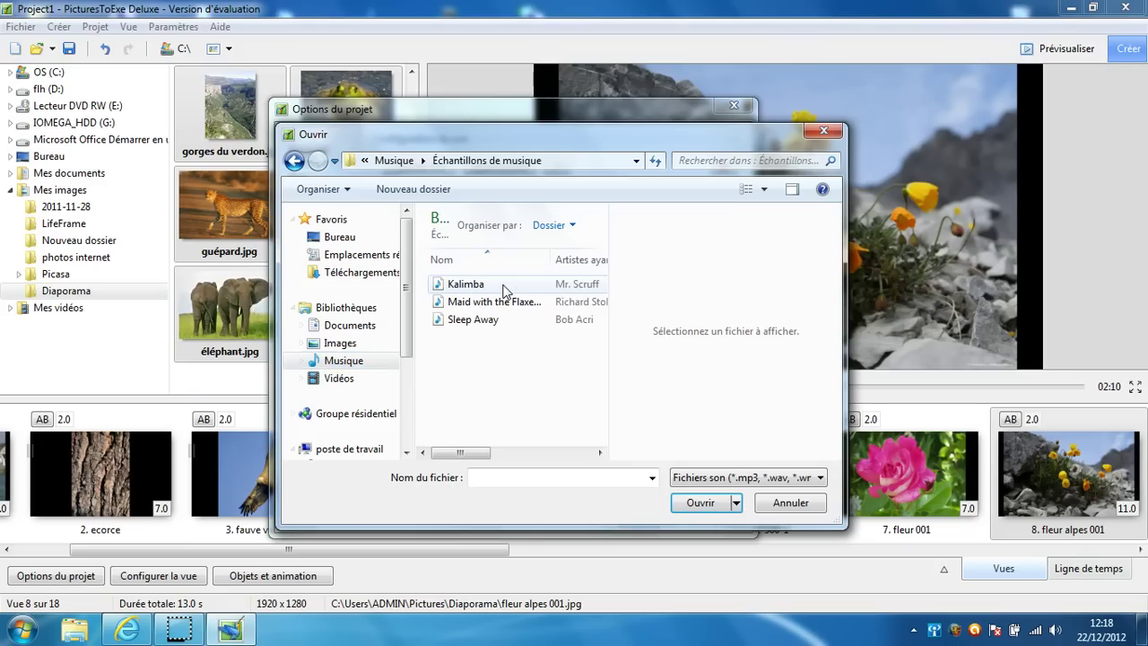
pyautogui.click(484, 305)
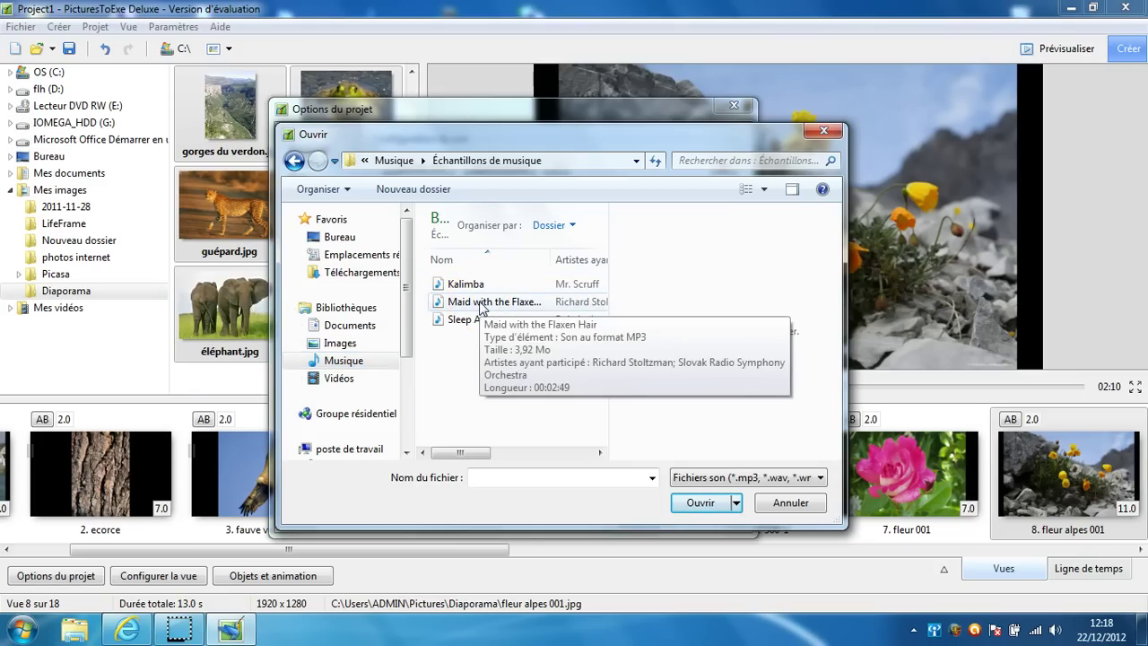
pyautogui.click(483, 305)
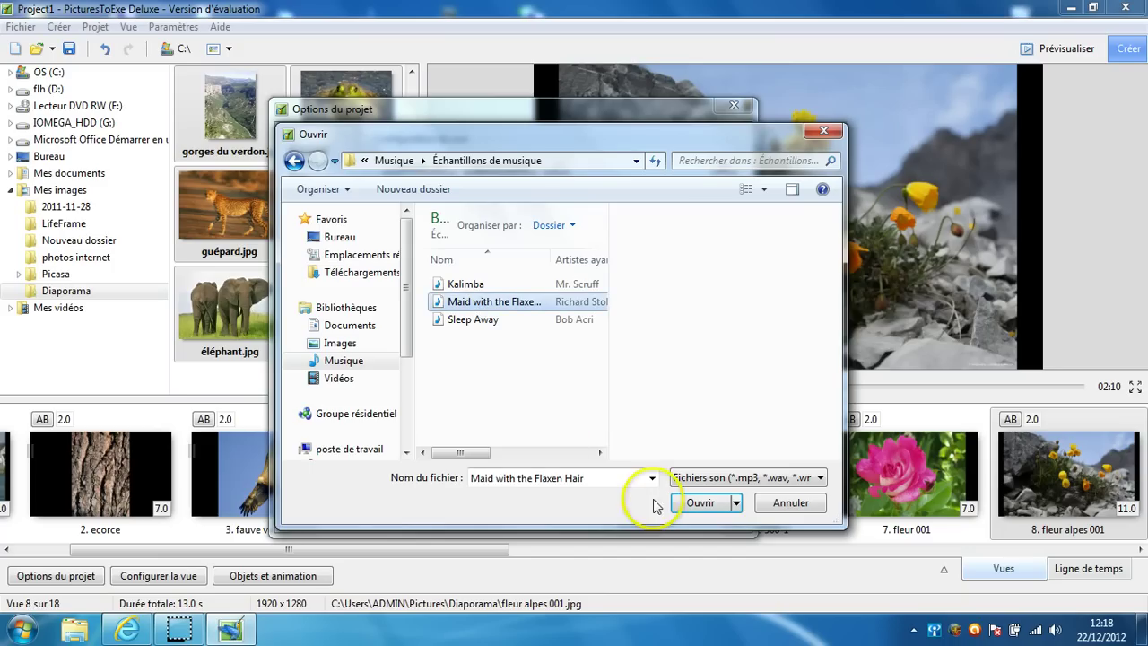
pyautogui.click(707, 504)
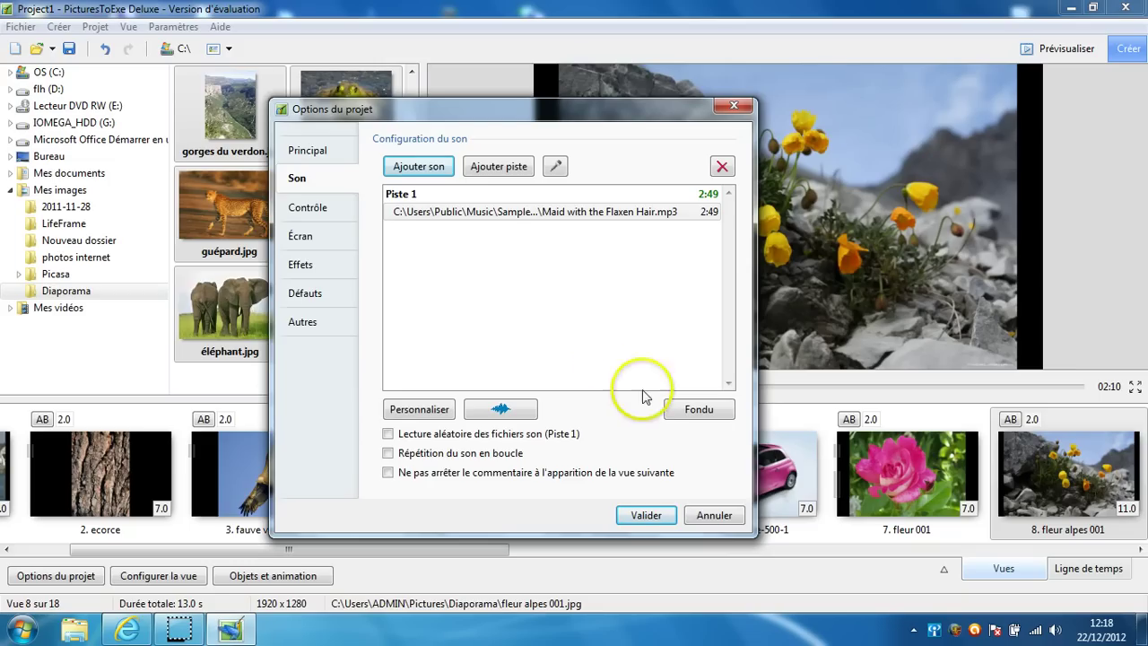
# Step: Apply a 5-second fade to the background sound and confirm the project options
pyautogui.click(699, 409)
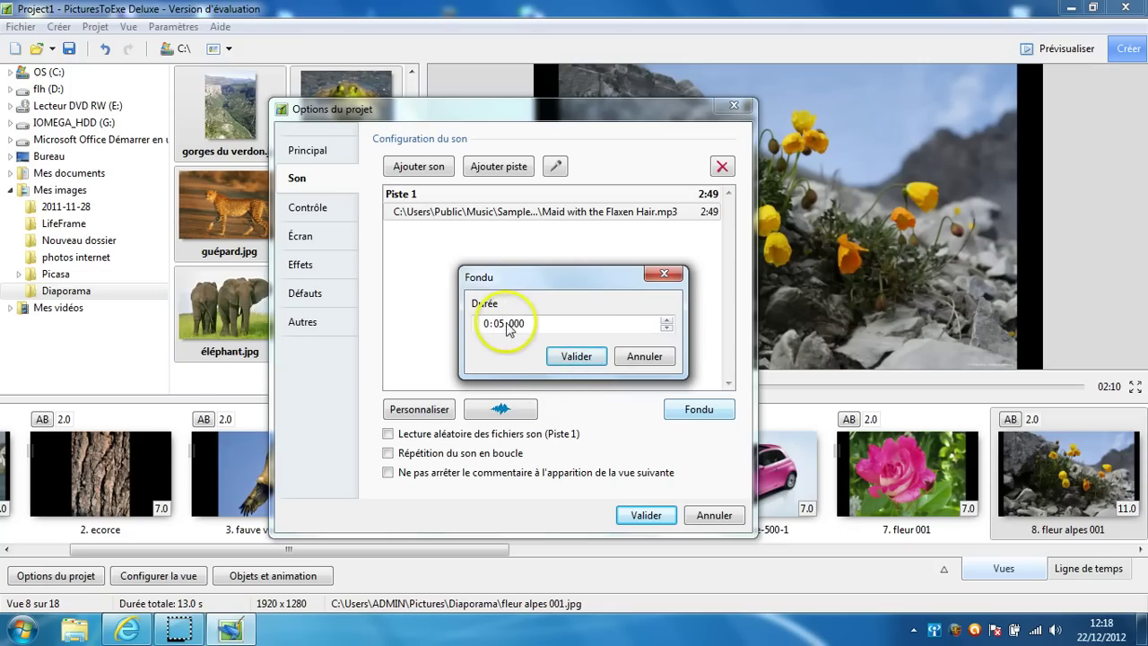
pyautogui.click(577, 356)
pyautogui.click(646, 515)
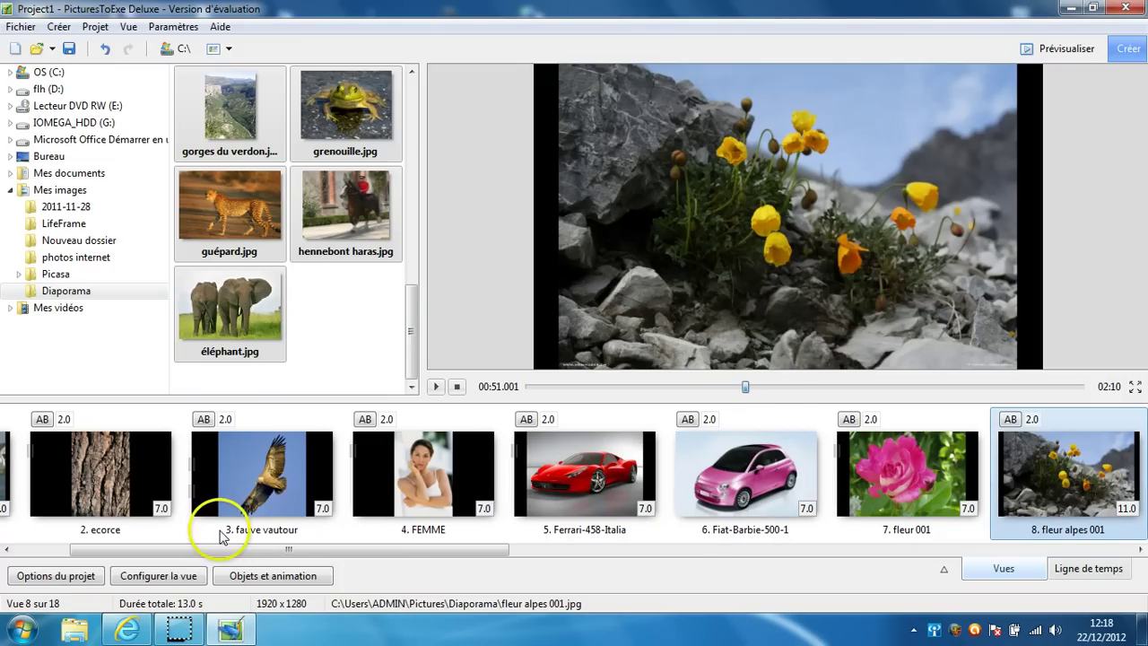
# Step: Look through the slides up to the last one and return the preview to the start of the slideshow
pyautogui.moveTo(260, 556); pyautogui.dragTo(1007, 525)
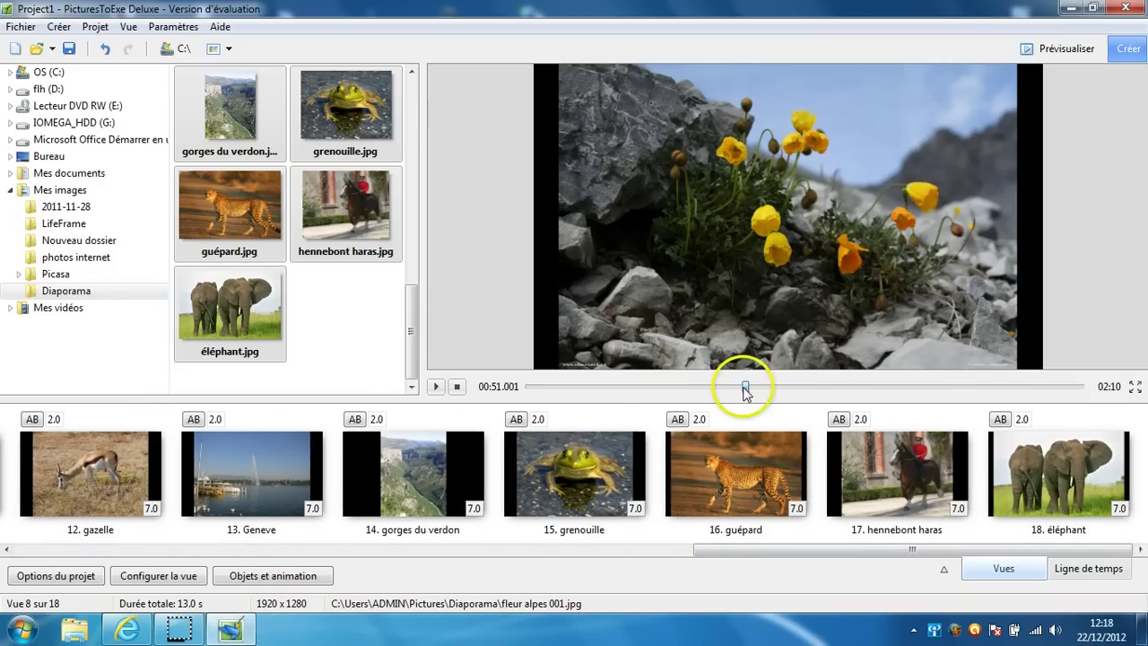
pyautogui.moveTo(745, 386); pyautogui.dragTo(484, 423)
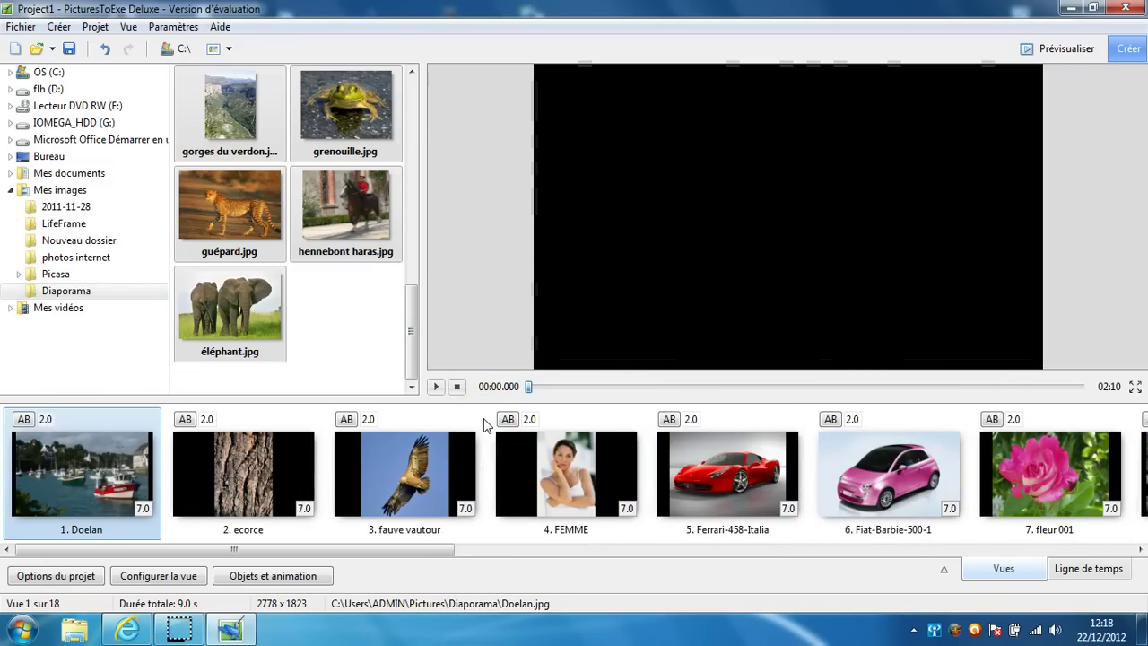
pyautogui.click(182, 173)
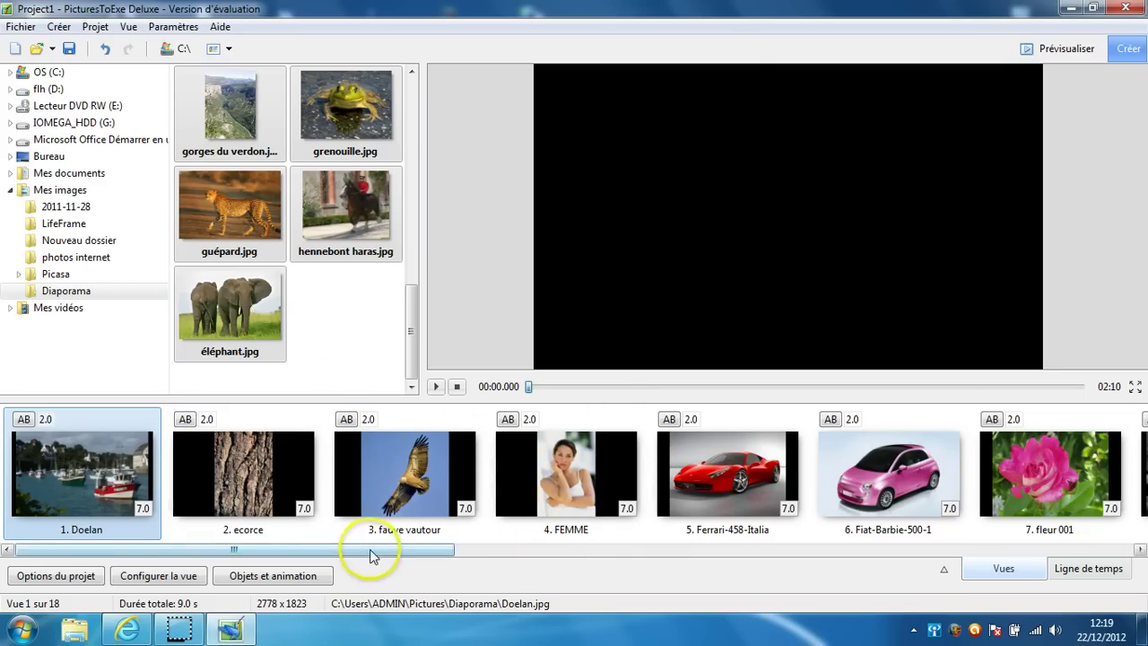
# Step: Open slide 15, grenouille, in the Objets et animation editor
pyautogui.moveTo(374, 553); pyautogui.dragTo(819, 487)
pyautogui.click(826, 504)
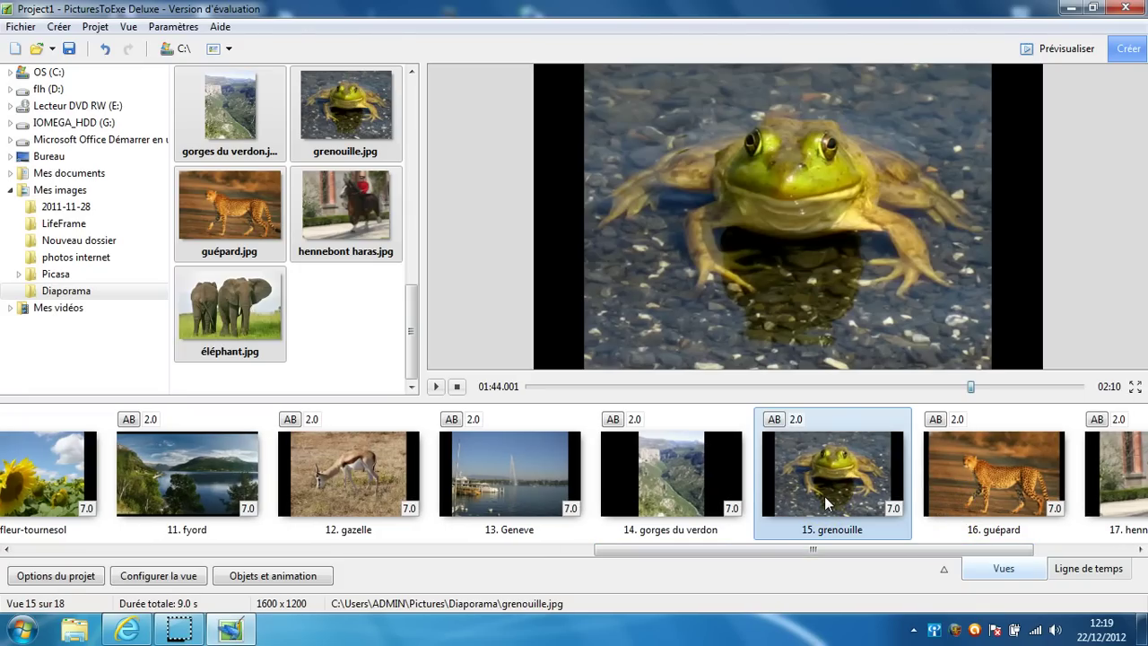
pyautogui.moveTo(395, 109); pyautogui.dragTo(818, 503)
pyautogui.rightClick(818, 508)
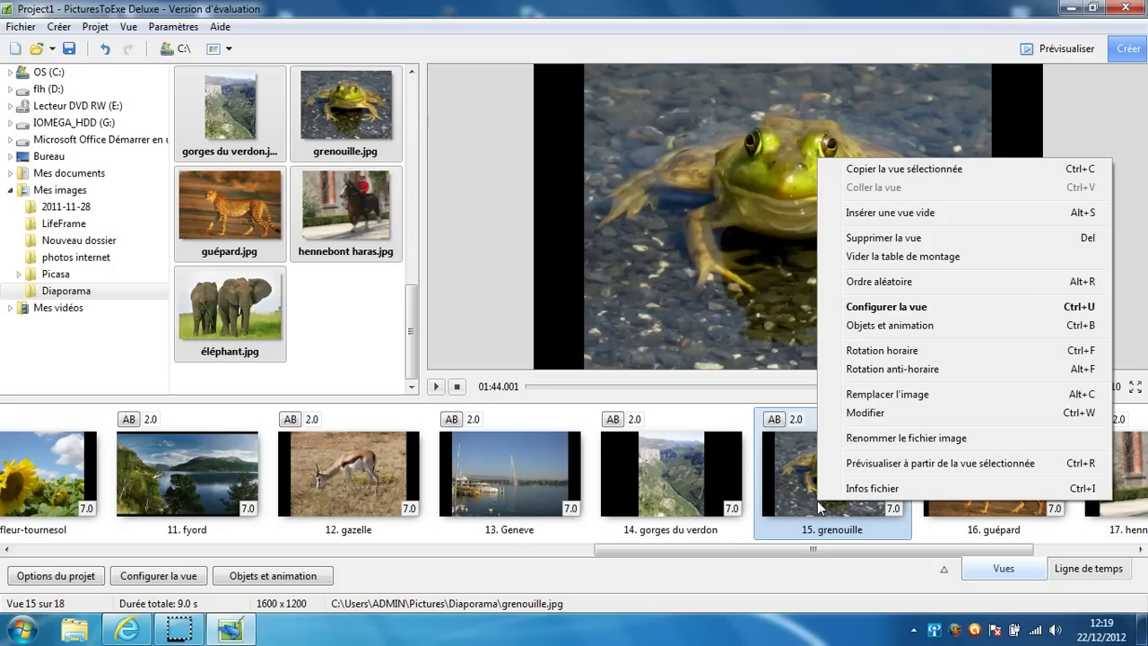
pyautogui.click(880, 326)
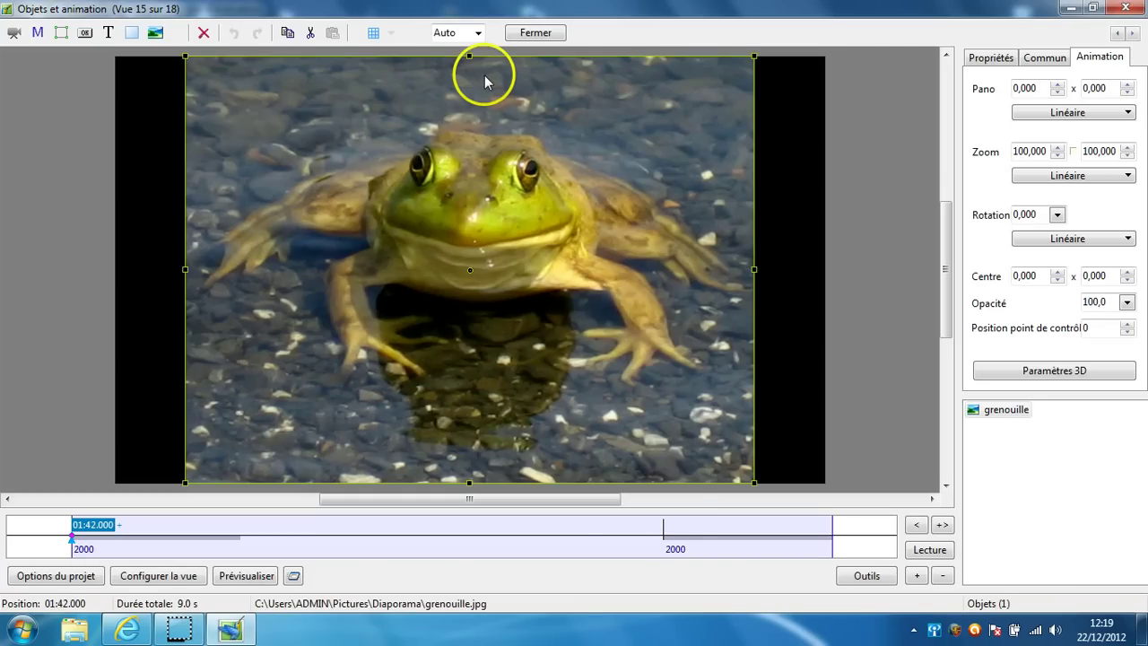
# Step: Add a text object reading "Grenouille" over the frog photo
pyautogui.click(107, 33)
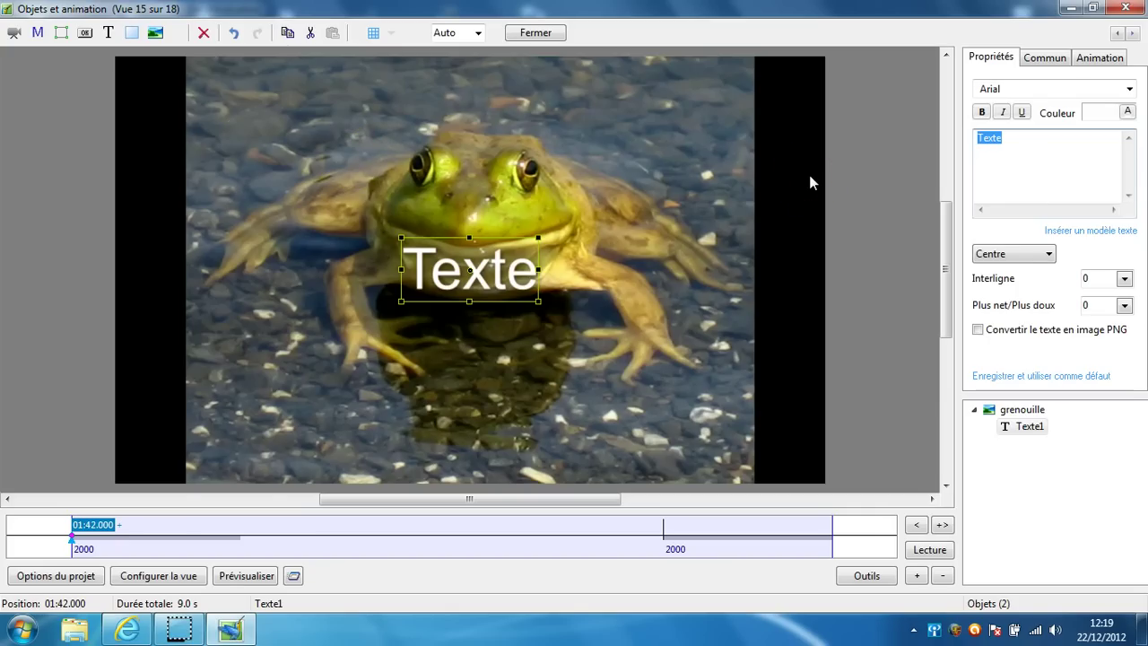
pyautogui.write('Greno')
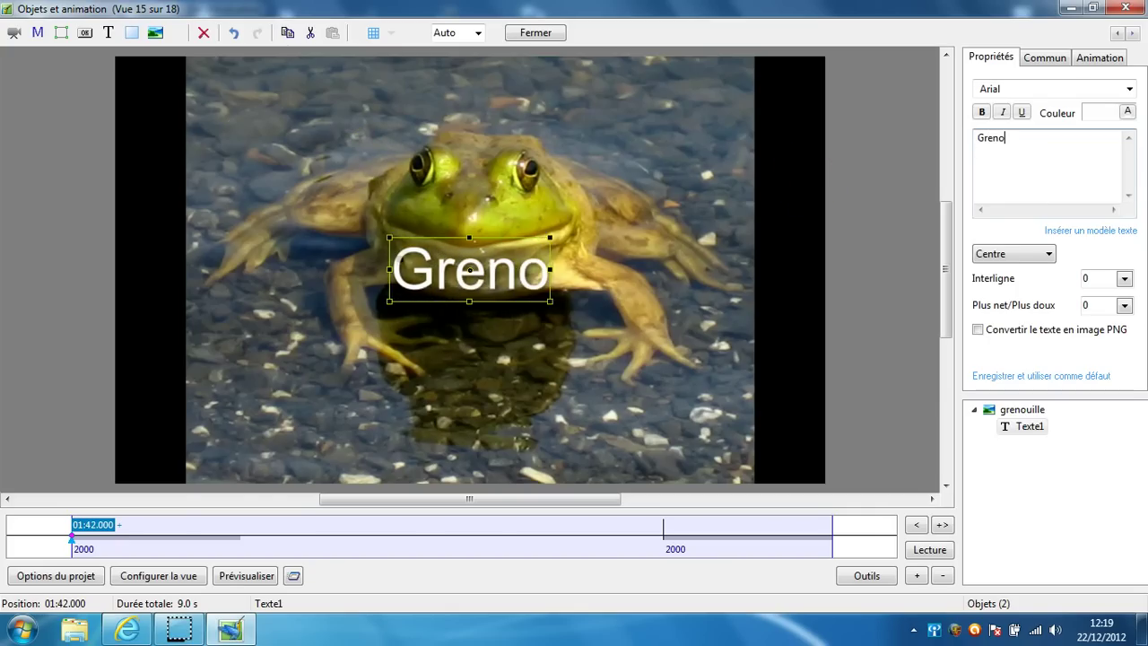
pyautogui.write('uille')
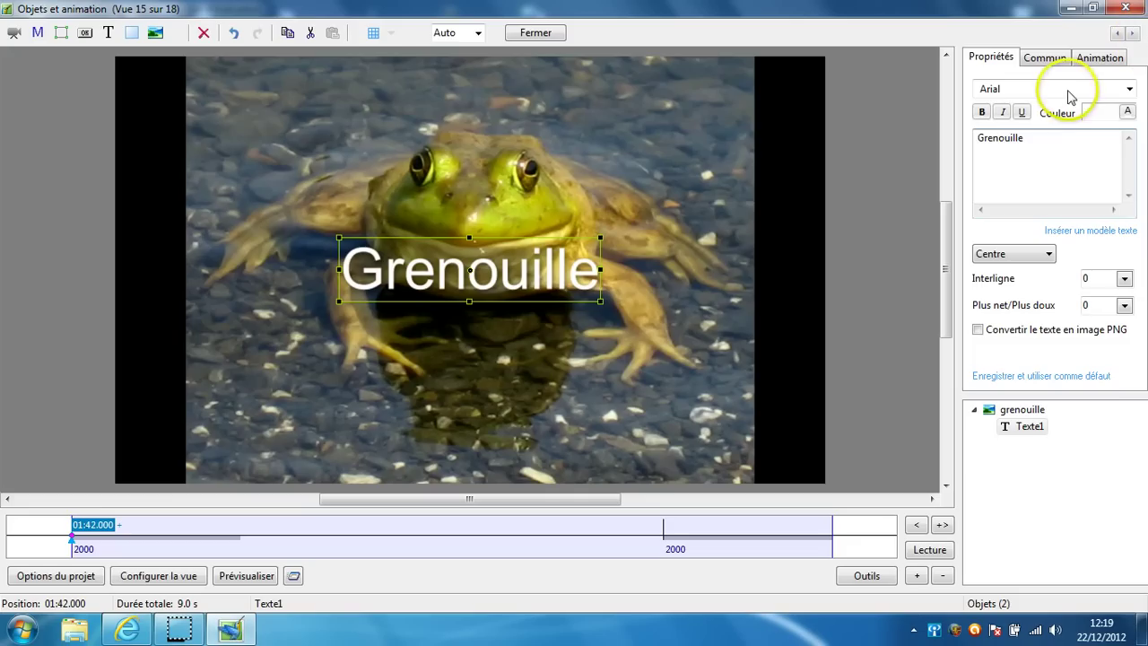
# Step: Set the colour of the Grenouille text to green 38bf3a
pyautogui.click(1127, 114)
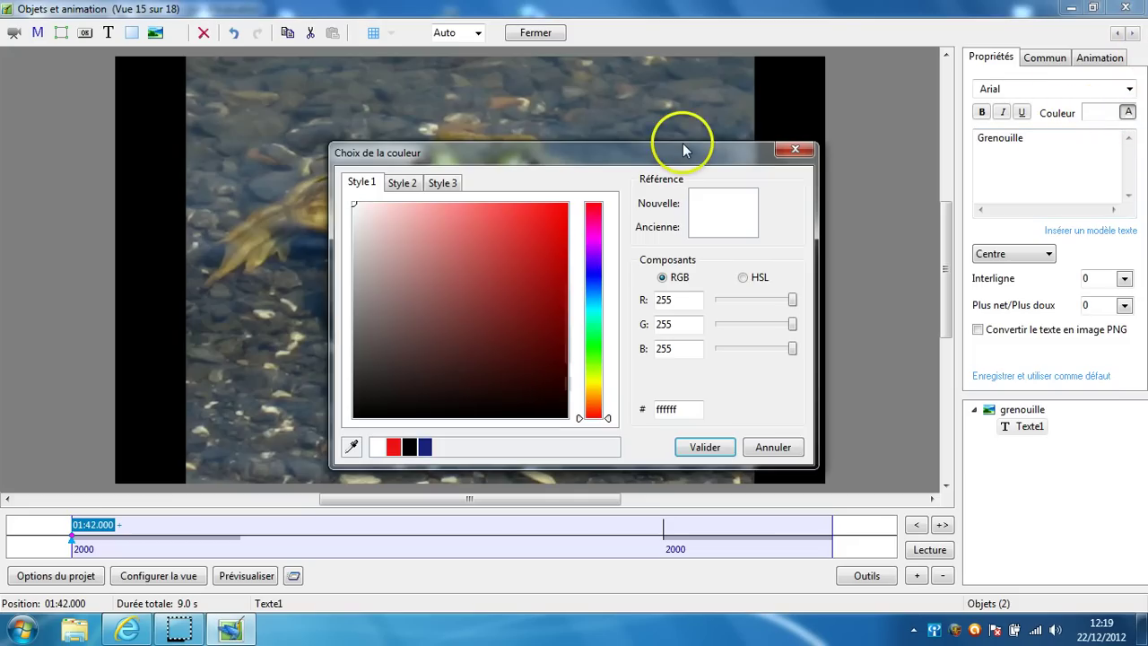
pyautogui.click(514, 240)
pyautogui.click(601, 347)
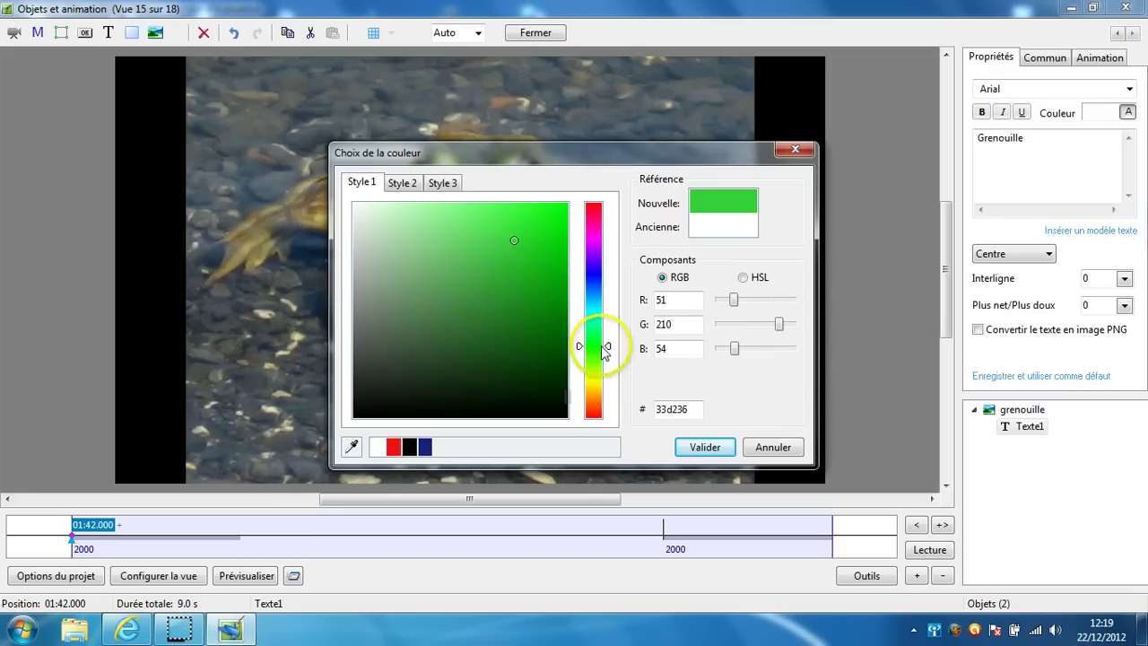
pyautogui.click(503, 256)
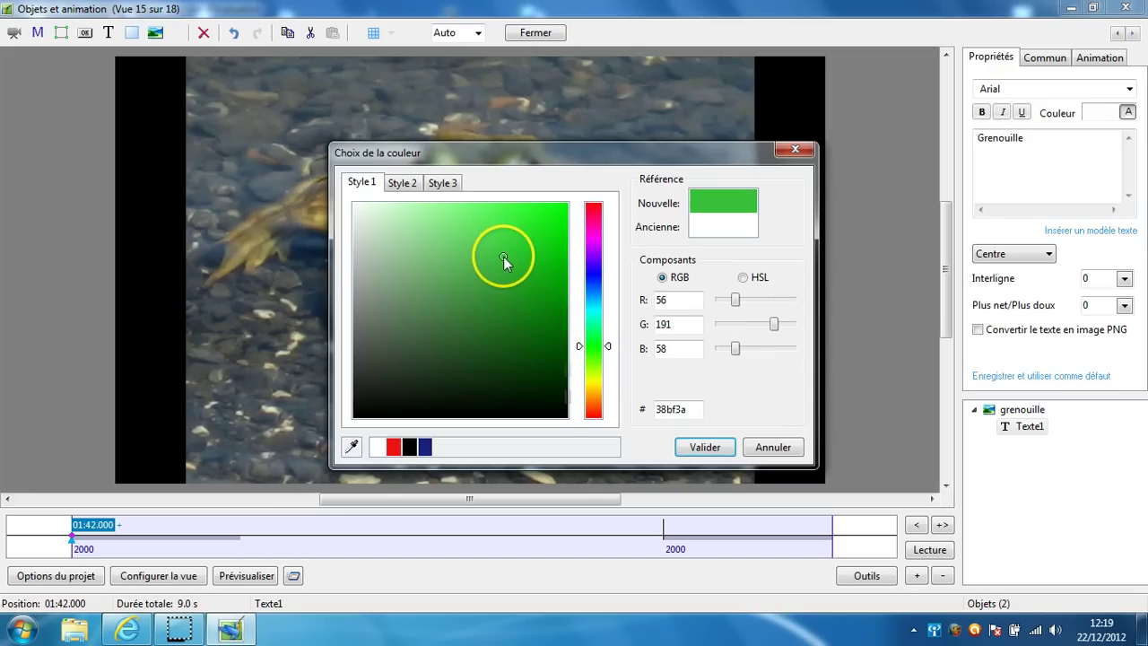
pyautogui.click(702, 449)
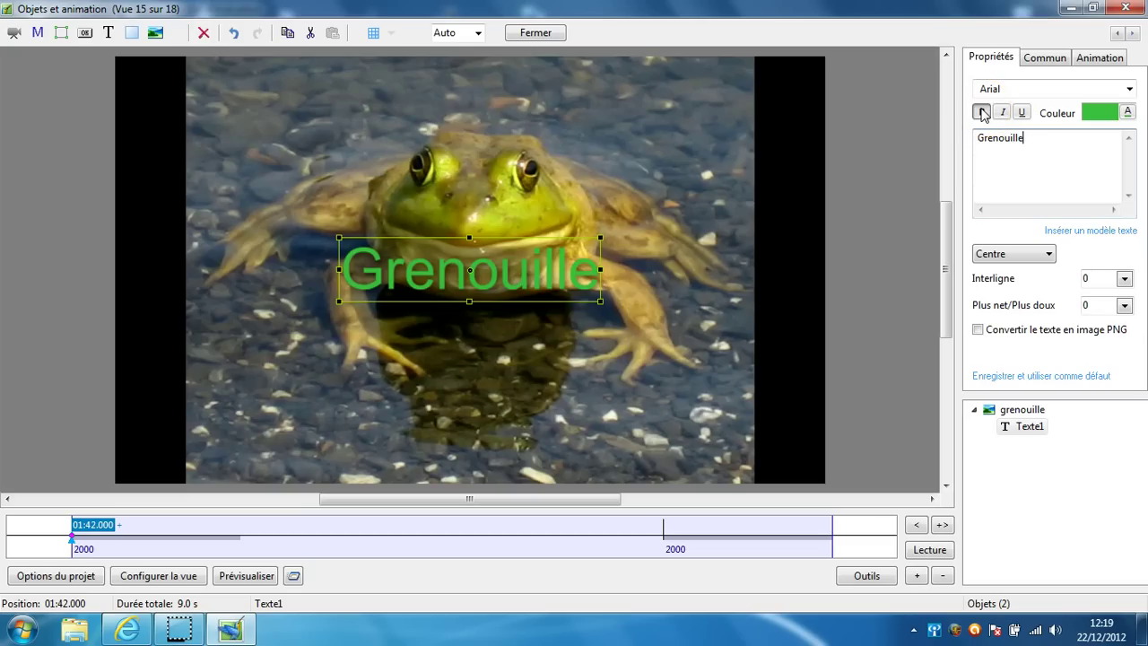
# Step: Make the Grenouille text bold and italic without underline, then shrink it and place it in the photo's lower-left corner
pyautogui.click(983, 113)
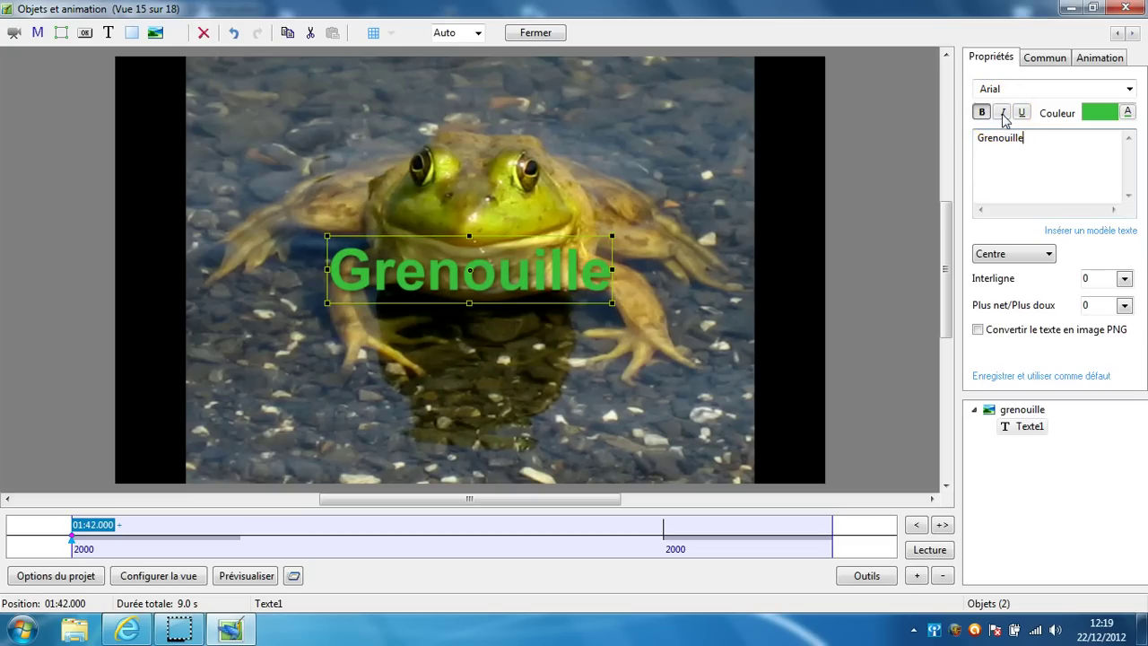
pyautogui.click(1003, 113)
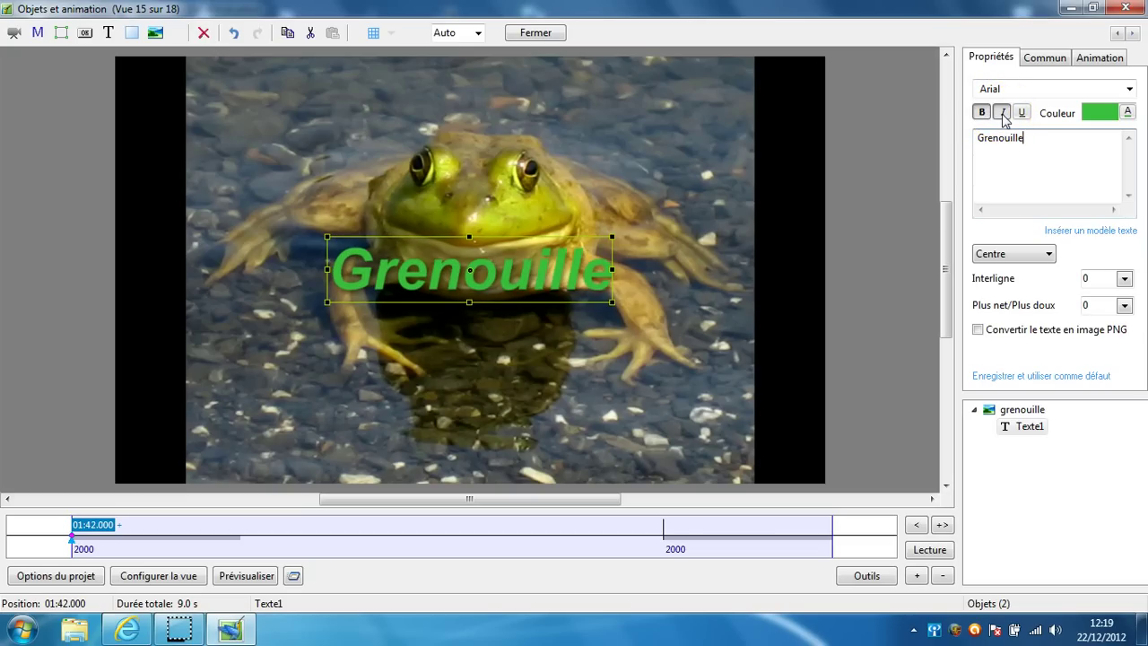
pyautogui.click(1020, 113)
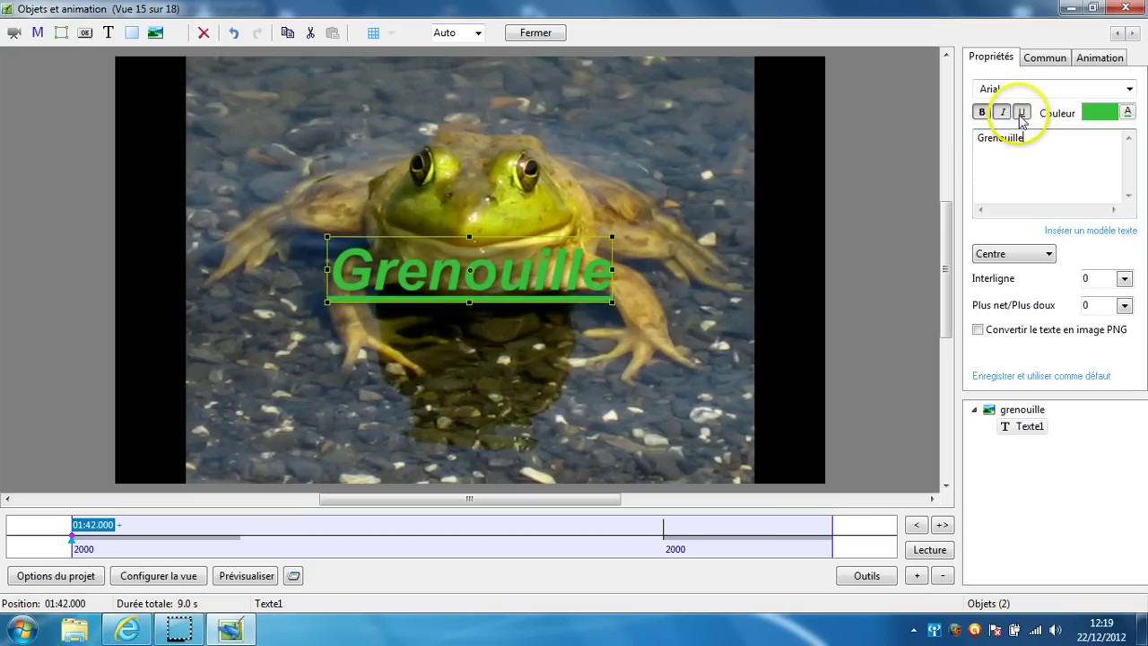
pyautogui.click(1020, 113)
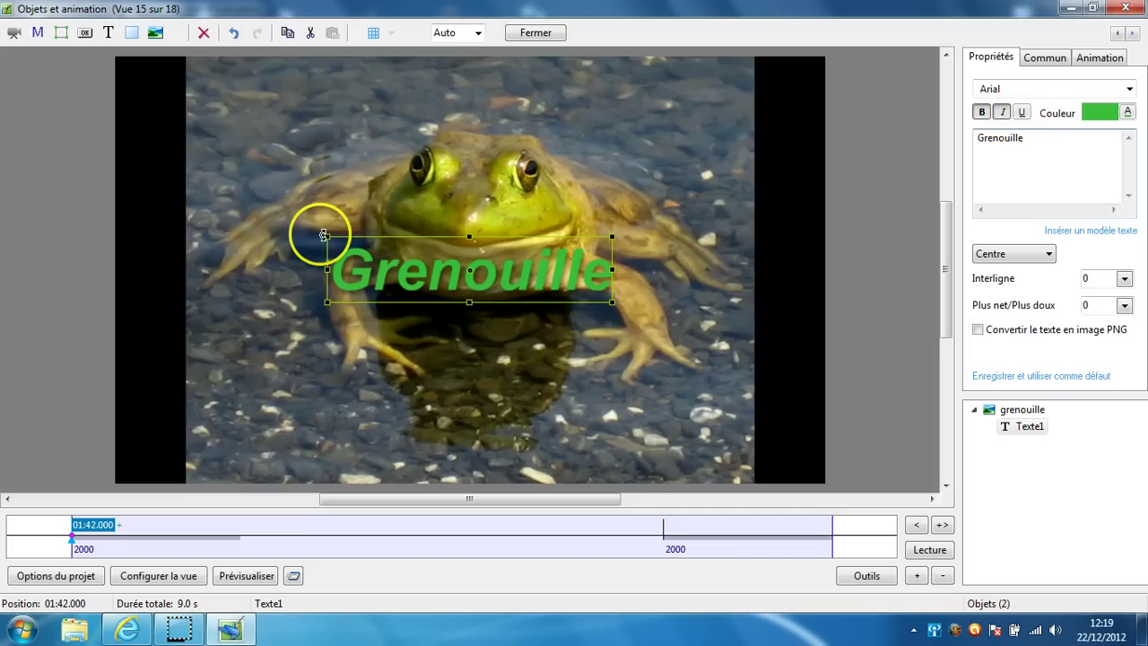
pyautogui.moveTo(326, 237); pyautogui.dragTo(251, 449)
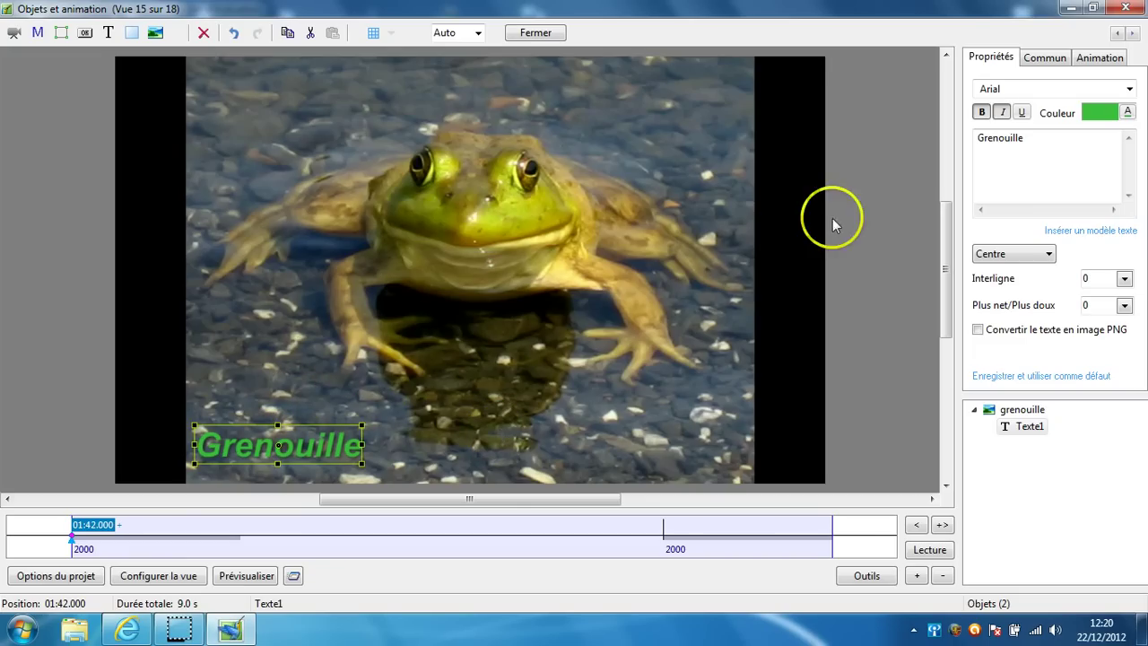
# Step: Set the Grenouille text's Pano animation to Décélérée, with the timeline position at about 01:44.974
pyautogui.click(1096, 59)
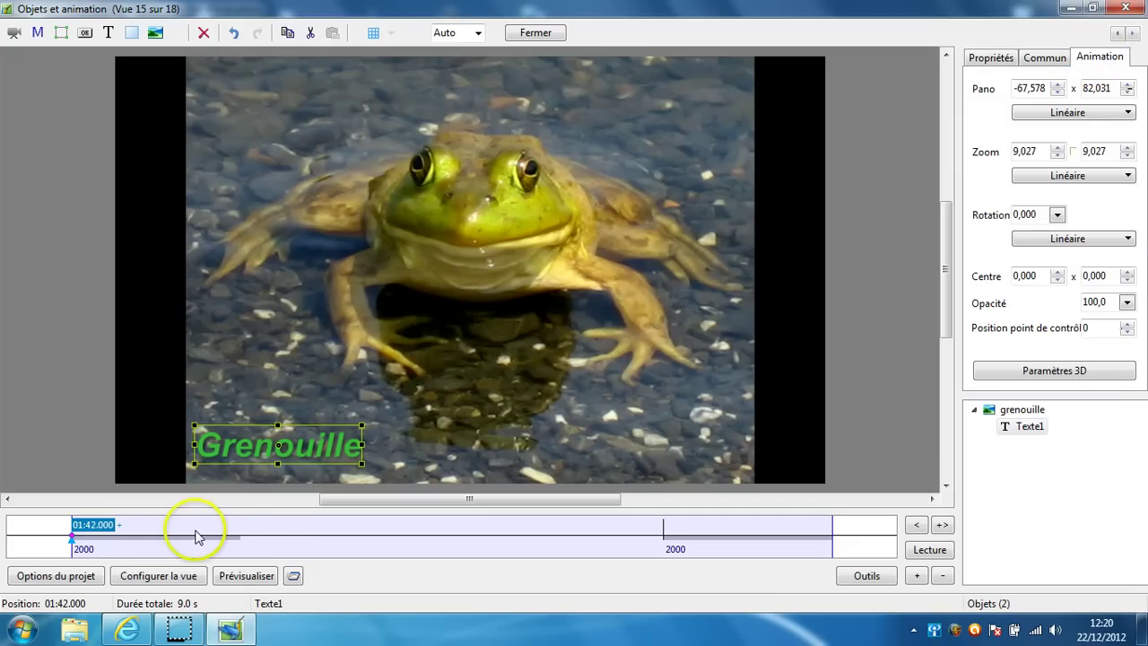
pyautogui.click(325, 542)
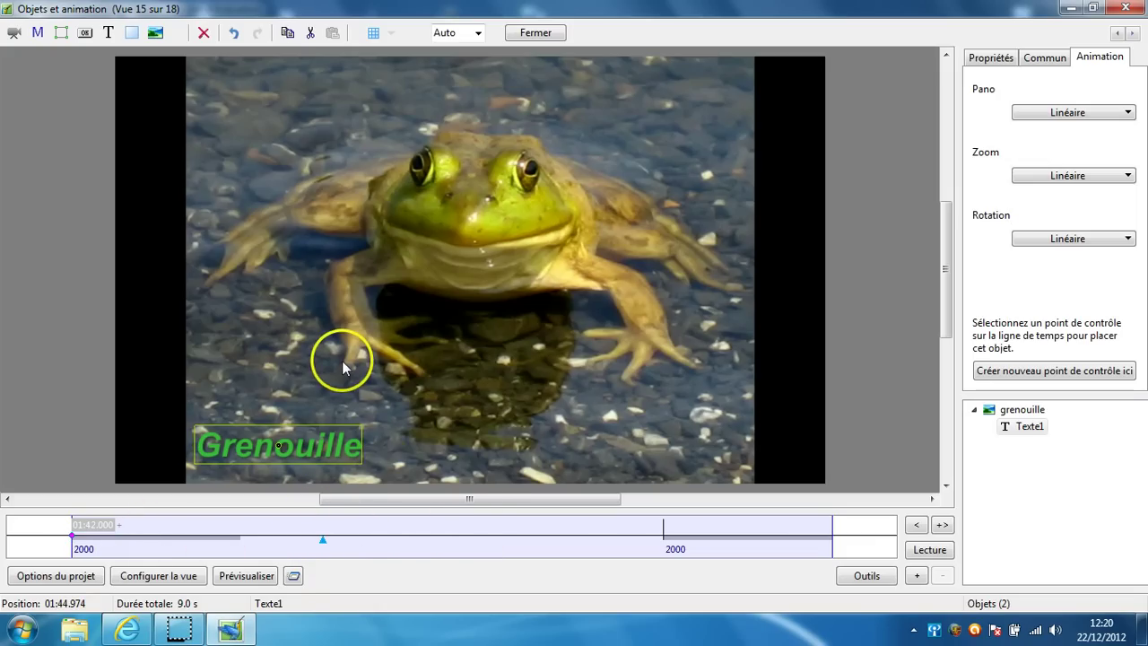
pyautogui.click(1076, 113)
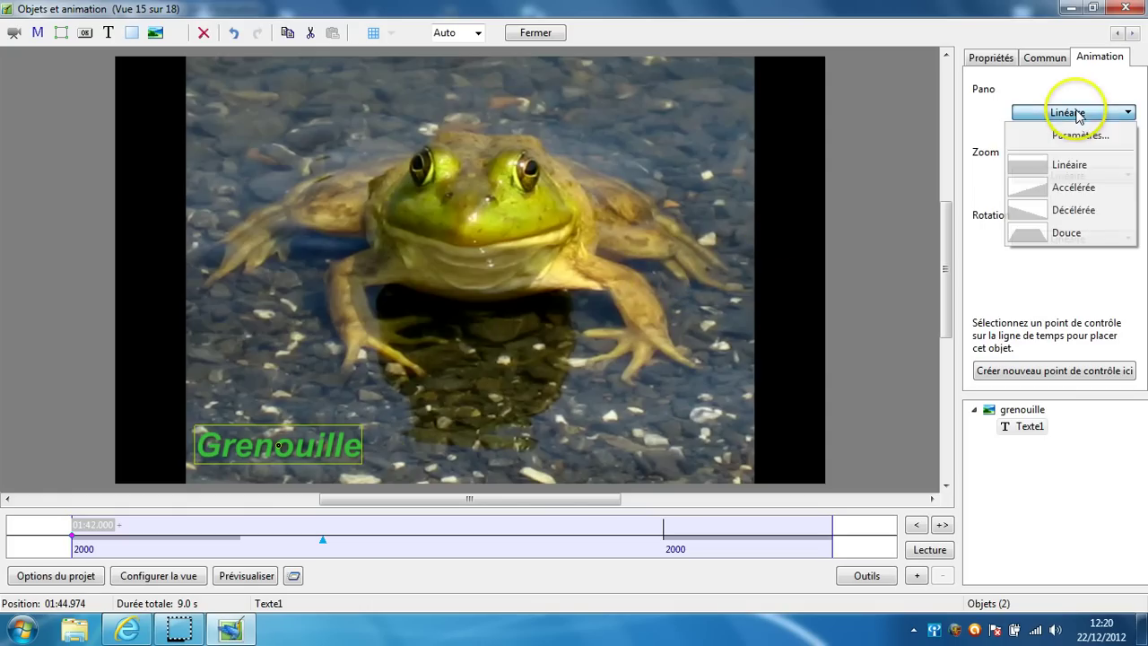
pyautogui.click(1062, 224)
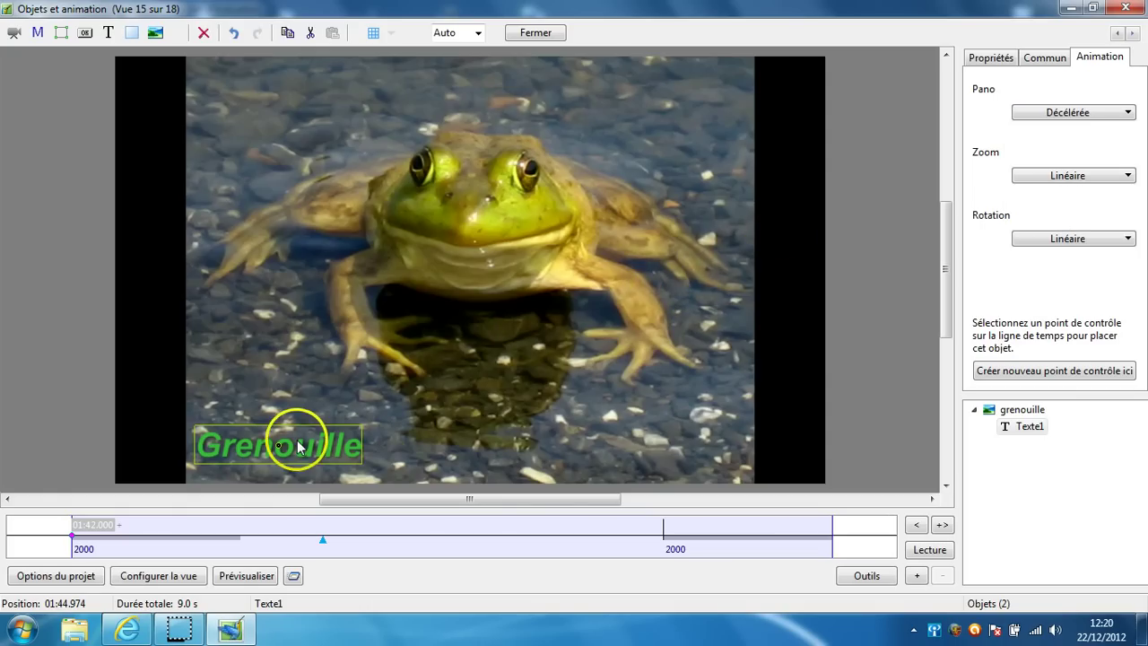
# Step: Delete the green bold italic Grenouille text object from the slide
pyautogui.click(376, 450)
pyautogui.click(292, 445)
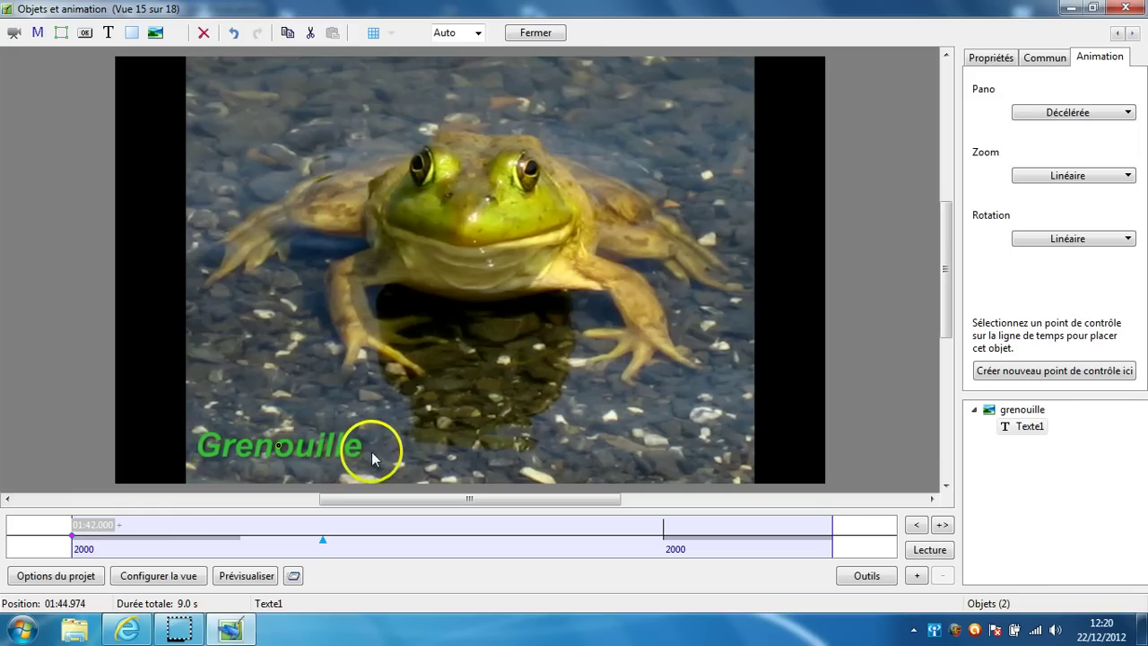
pyautogui.click(1036, 58)
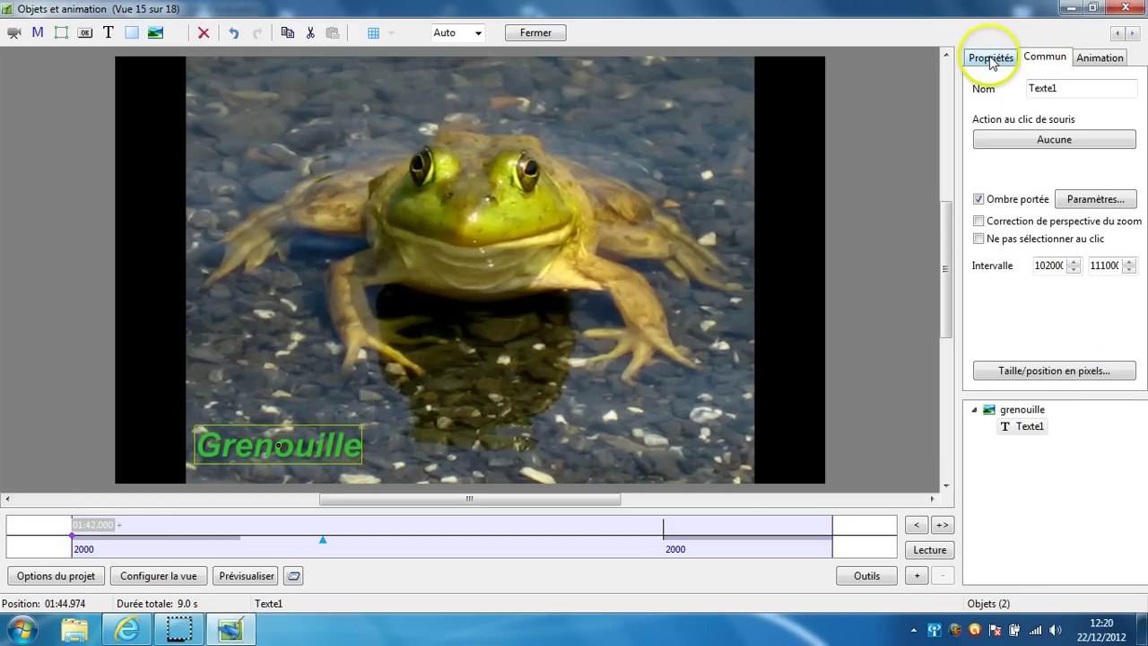
pyautogui.click(991, 59)
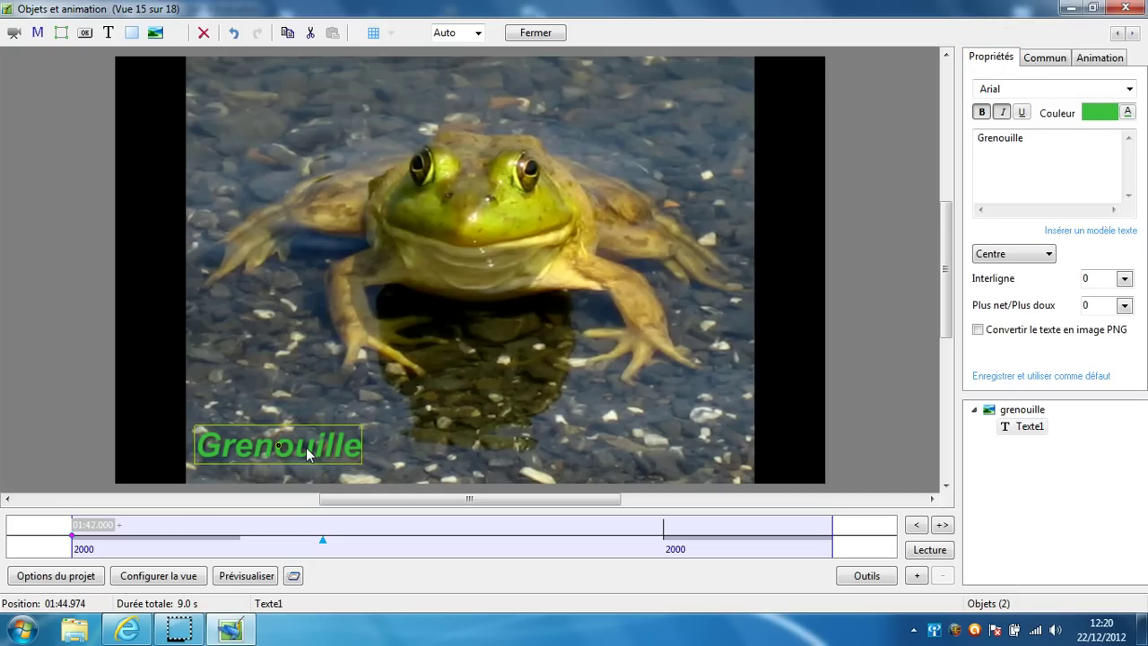
pyautogui.press('Delete')
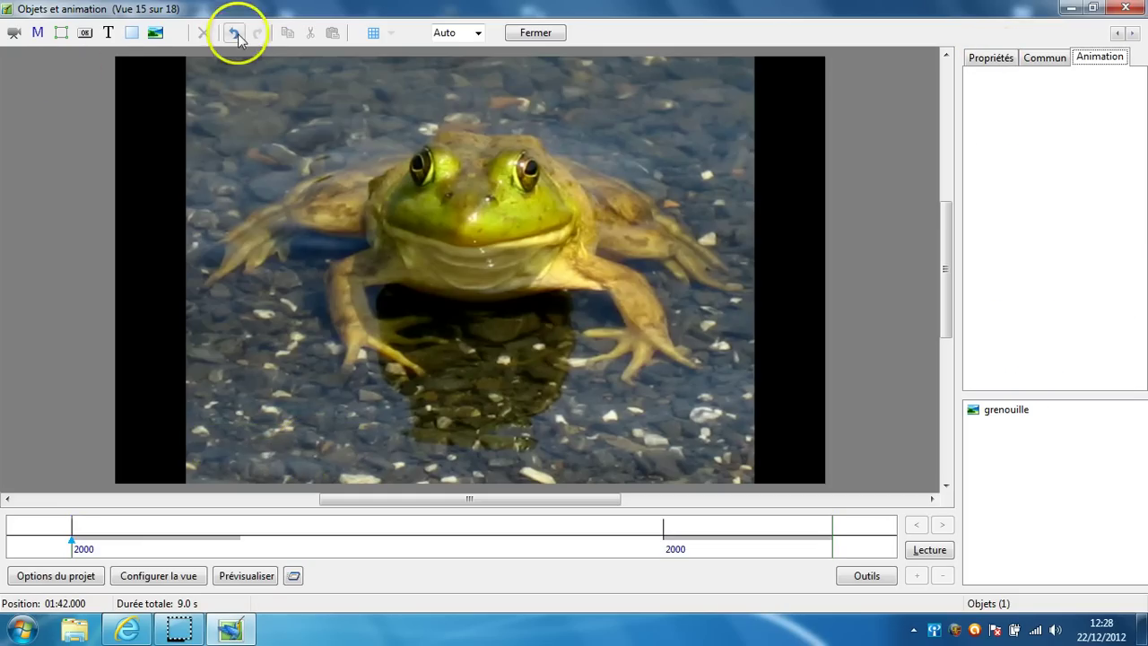
# Step: Add a new text object reading "Grenouille" to the frog slide
pyautogui.click(108, 34)
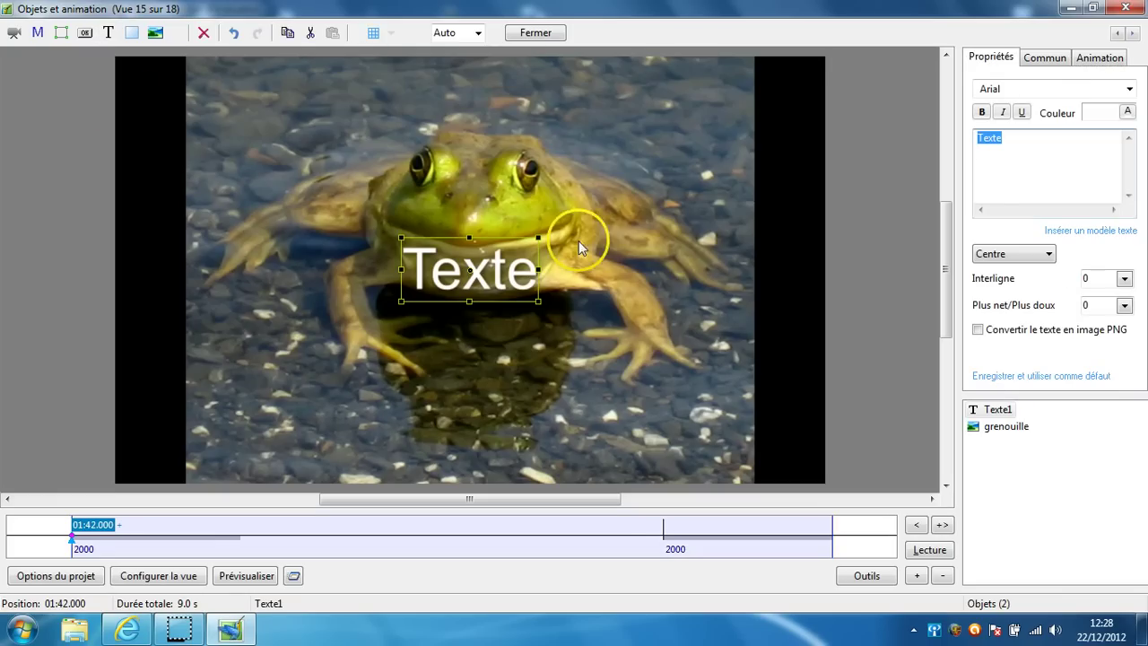
pyautogui.write('G')
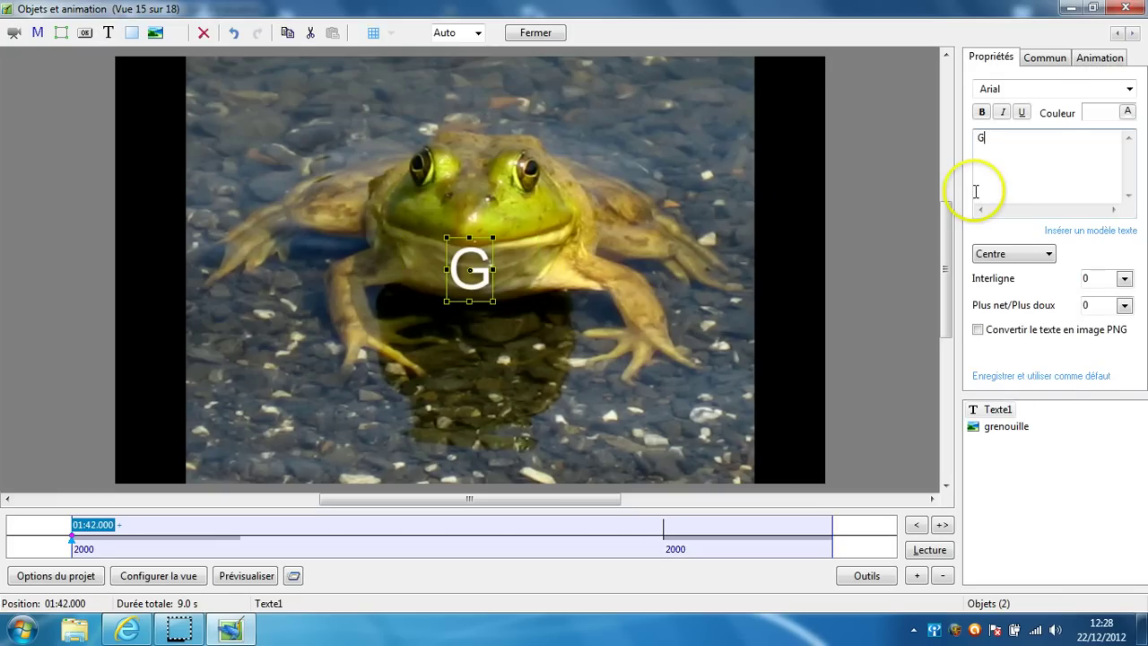
pyautogui.write('renouille')
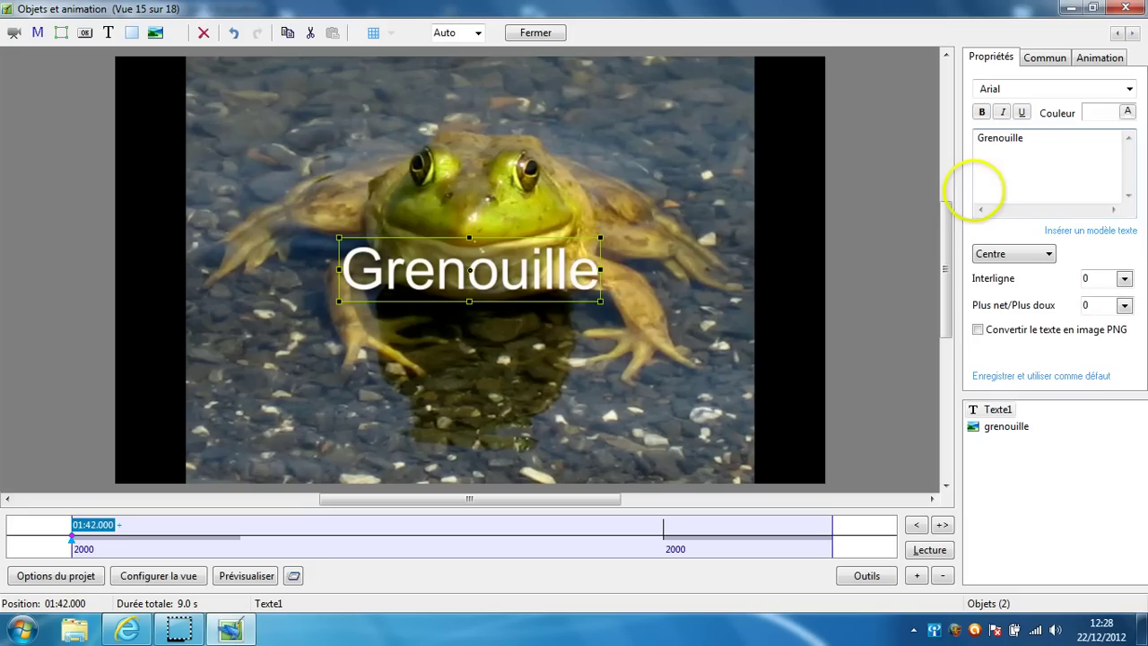
# Step: Set the colour of the new Grenouille text to dark green 207f11
pyautogui.click(1109, 113)
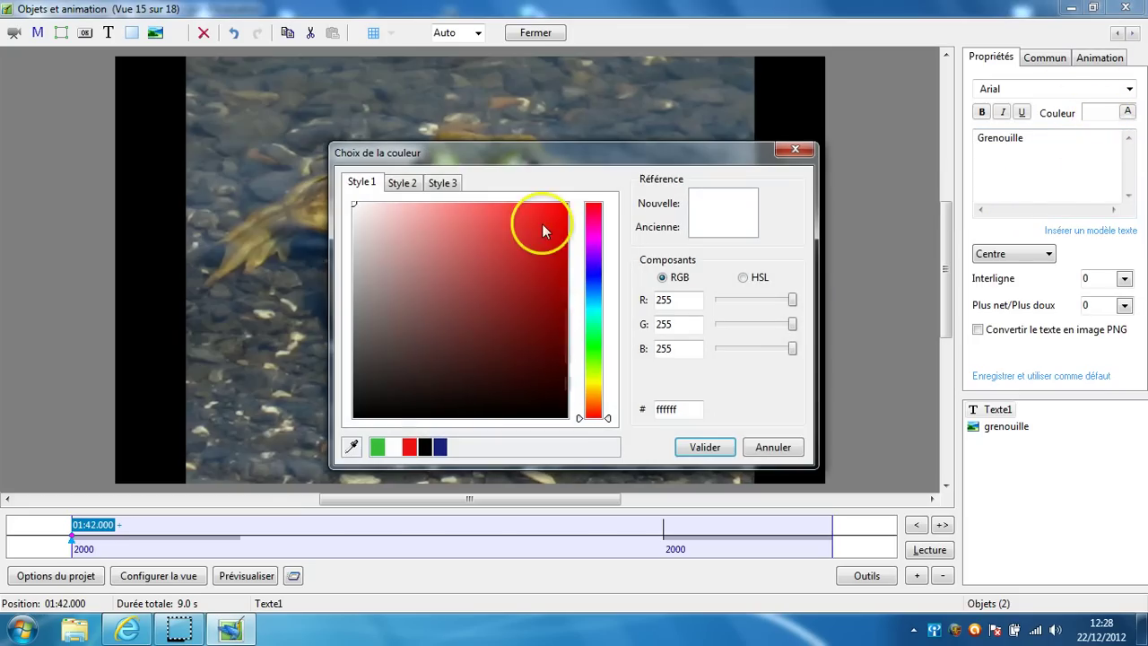
pyautogui.click(593, 351)
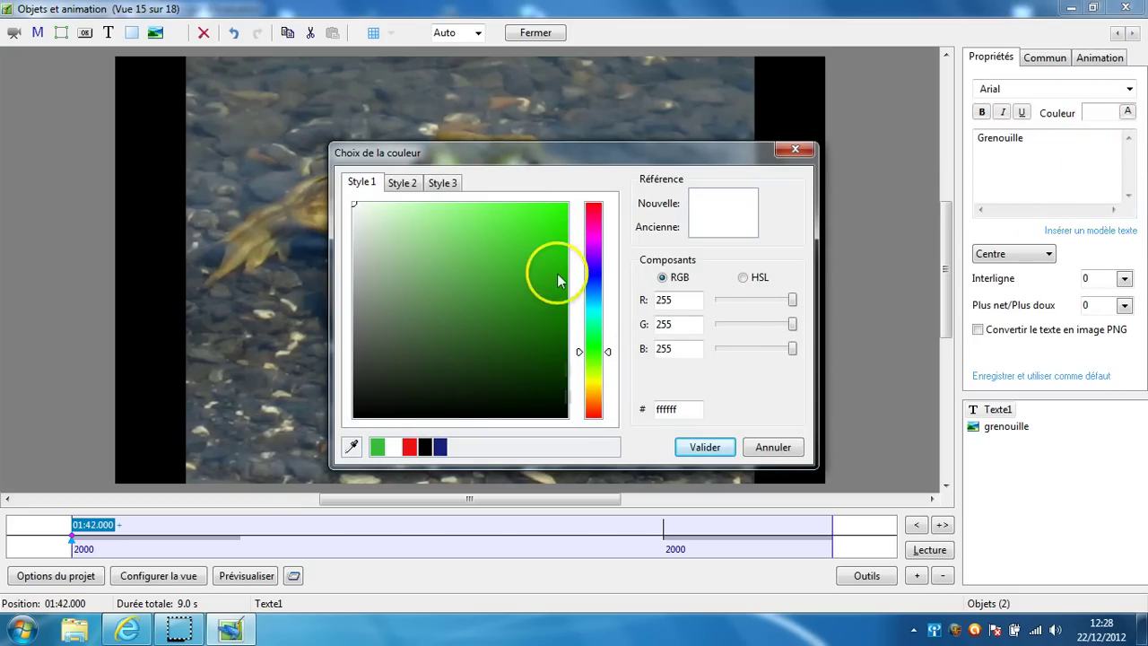
pyautogui.click(537, 310)
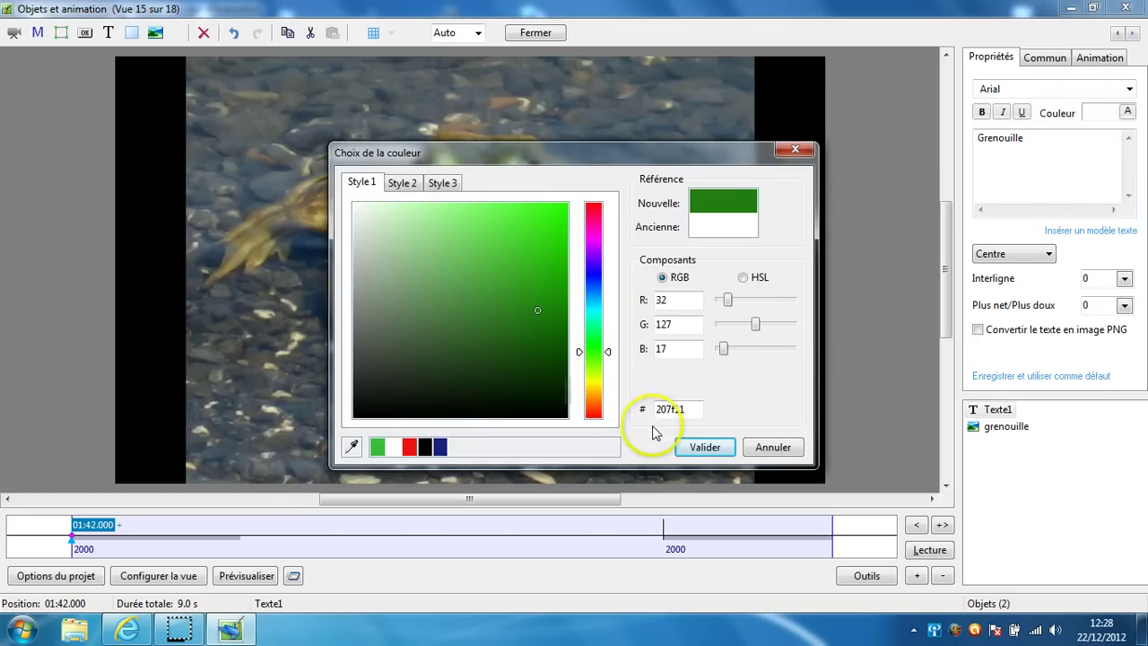
pyautogui.click(705, 448)
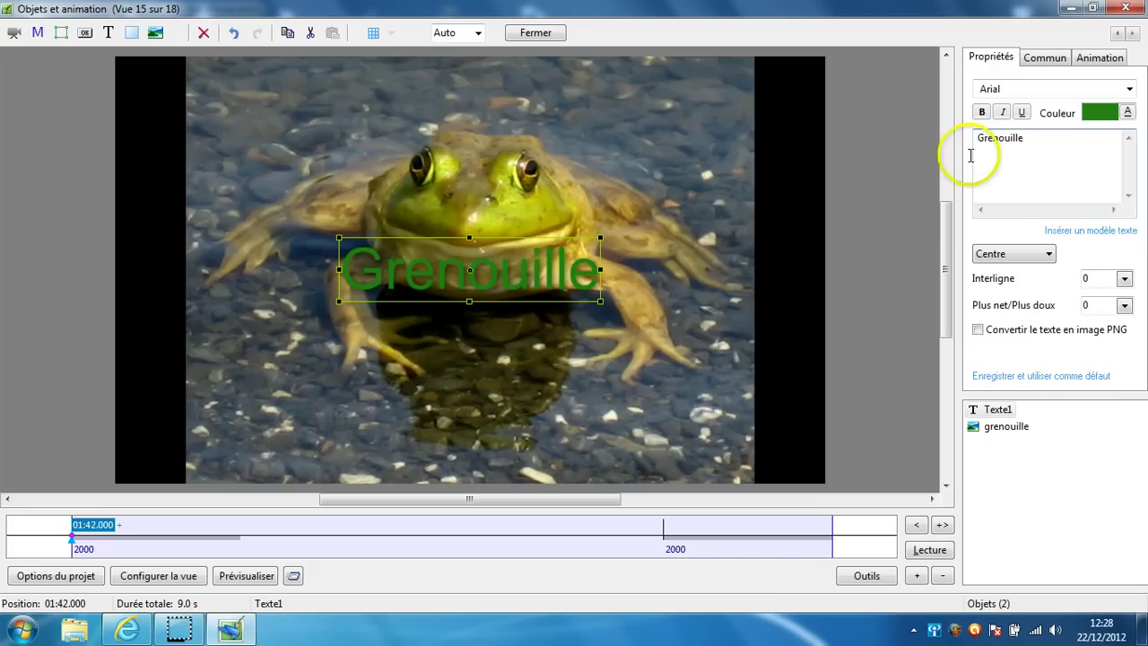
# Step: Make the Grenouille text bold and italic, shrink it to a zoom of about 5.7 and place it in the photo's lower-left corner
pyautogui.click(982, 112)
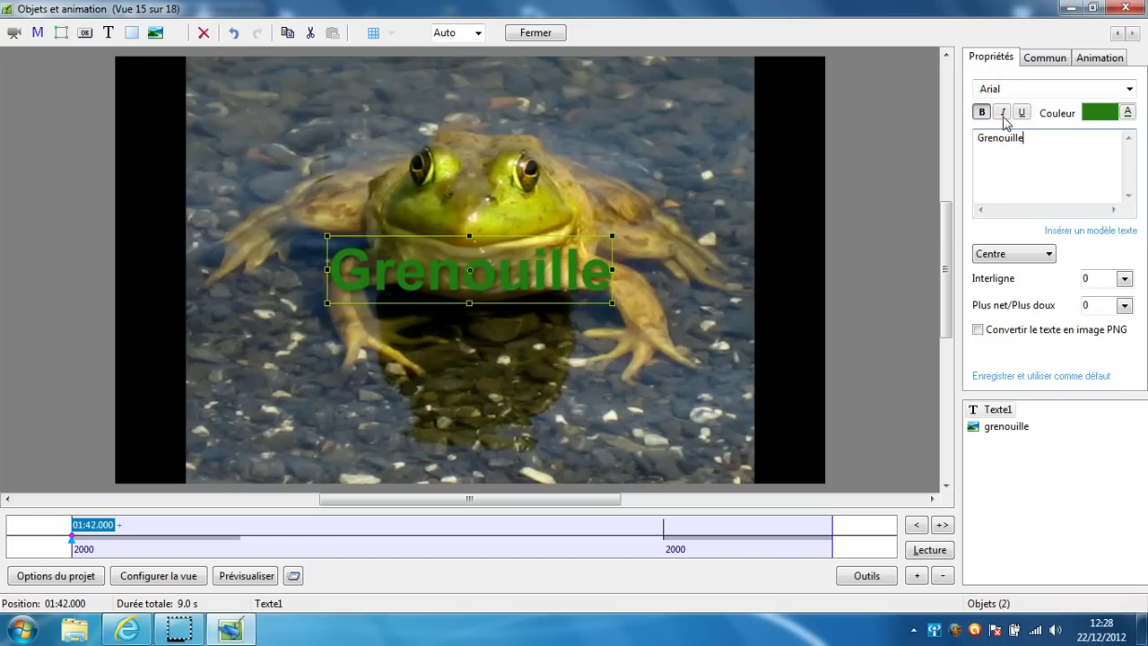
pyautogui.click(1002, 113)
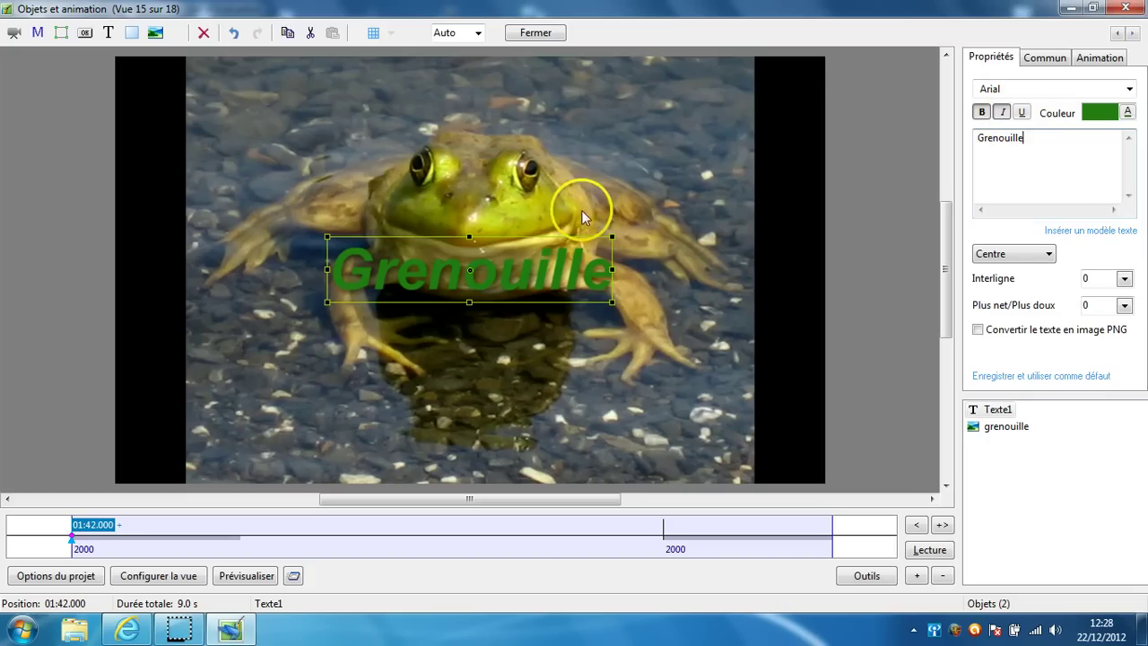
pyautogui.moveTo(328, 235); pyautogui.dragTo(245, 462)
pyautogui.moveTo(322, 473); pyautogui.dragTo(232, 458)
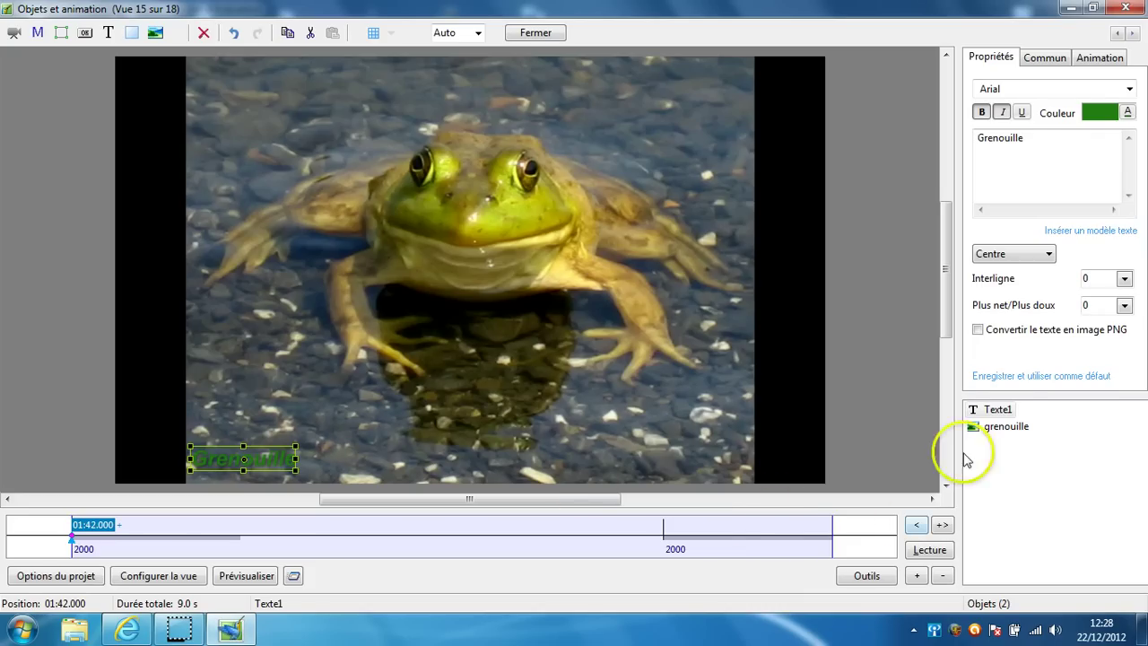
# Step: Add an animation control point at about 01:43.552, moving the Grenouille text to Pano about -51.6 x 89.1 and rotating it about 11.7 degrees
pyautogui.click(1099, 59)
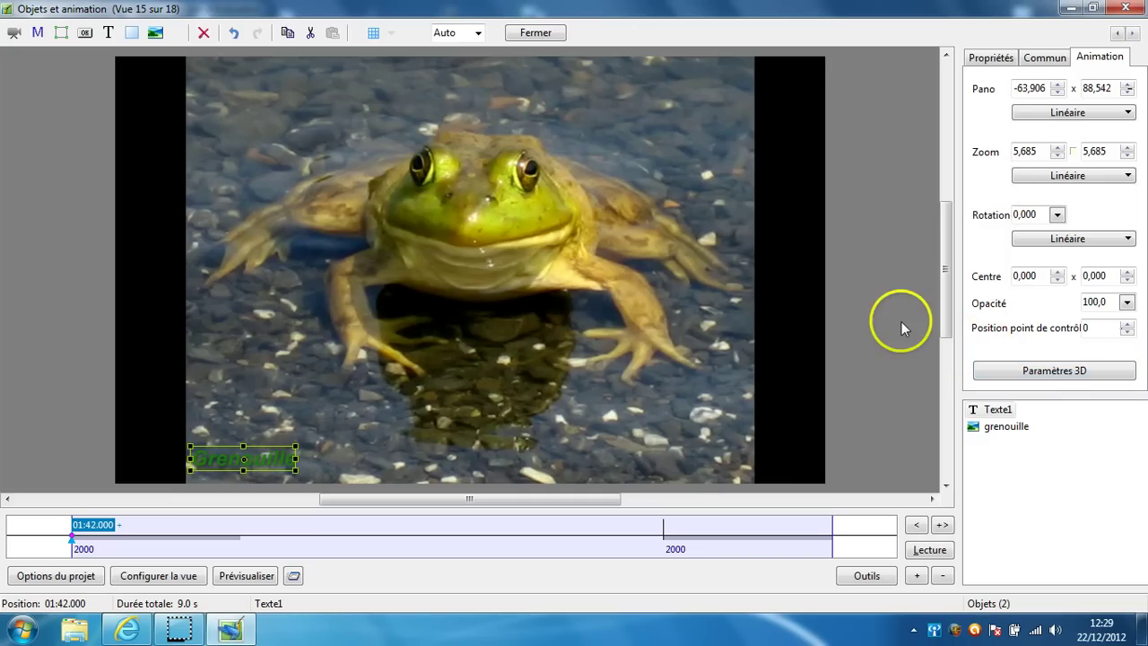
pyautogui.click(332, 547)
pyautogui.click(274, 545)
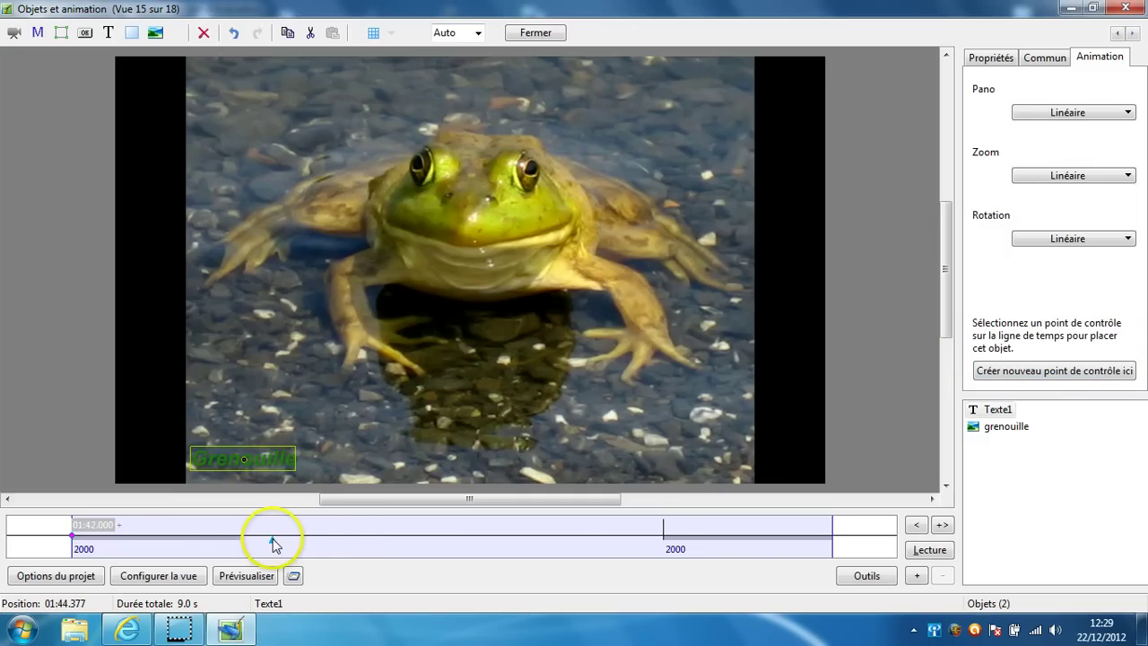
pyautogui.moveTo(282, 542); pyautogui.dragTo(203, 541)
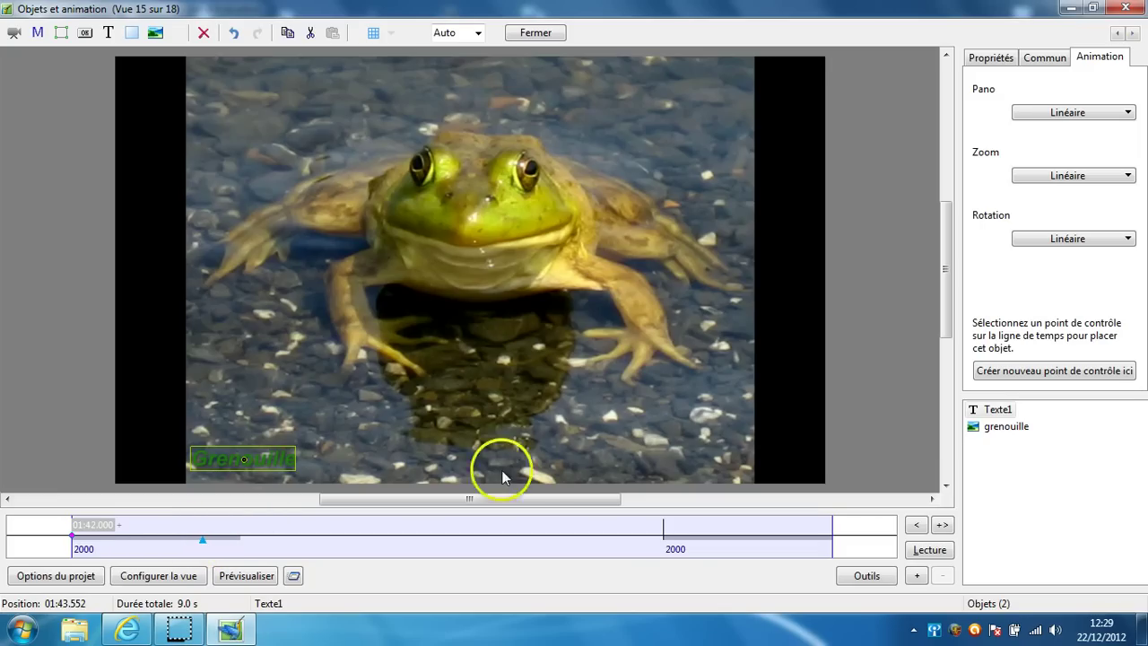
pyautogui.click(1007, 371)
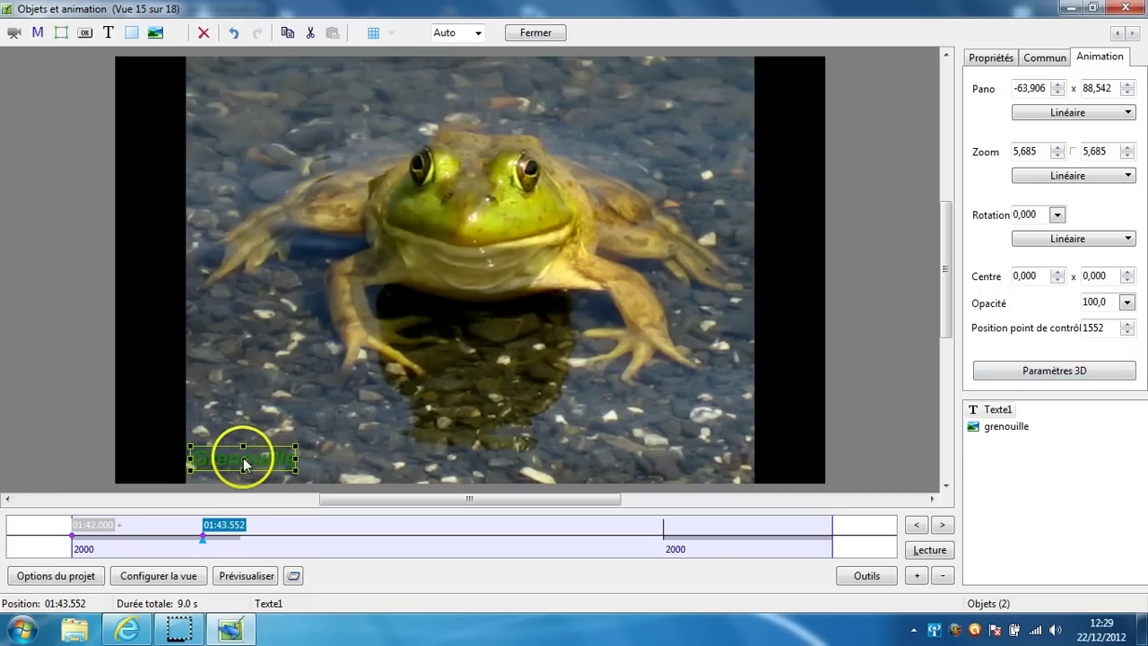
pyautogui.moveTo(254, 462); pyautogui.dragTo(290, 461)
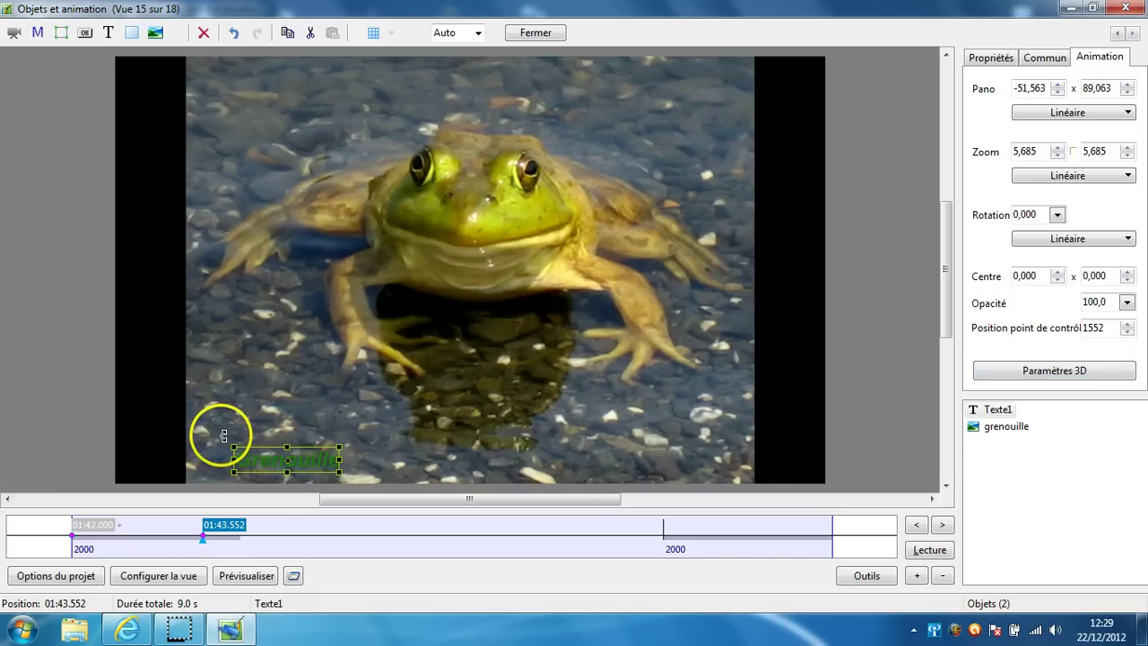
pyautogui.moveTo(225, 433); pyautogui.dragTo(231, 427)
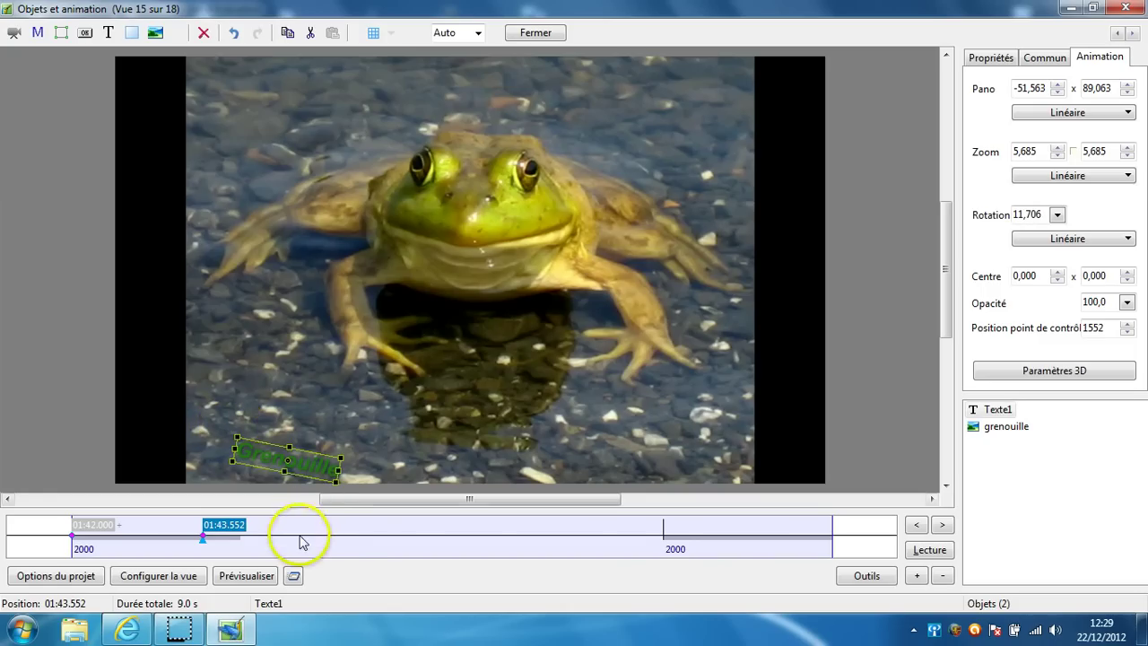
# Step: Add a control point at about 01:45.352, straightening the Grenouille text to about 0.2 degrees and enlarging it to a zoom of about 7.1
pyautogui.click(354, 538)
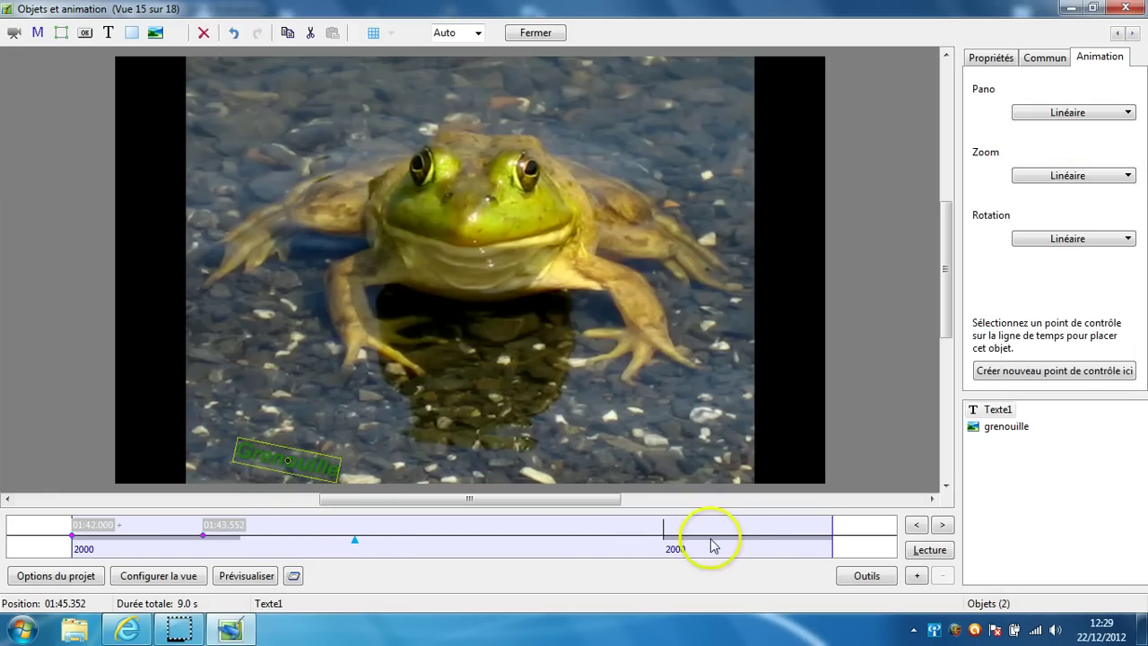
pyautogui.click(1036, 371)
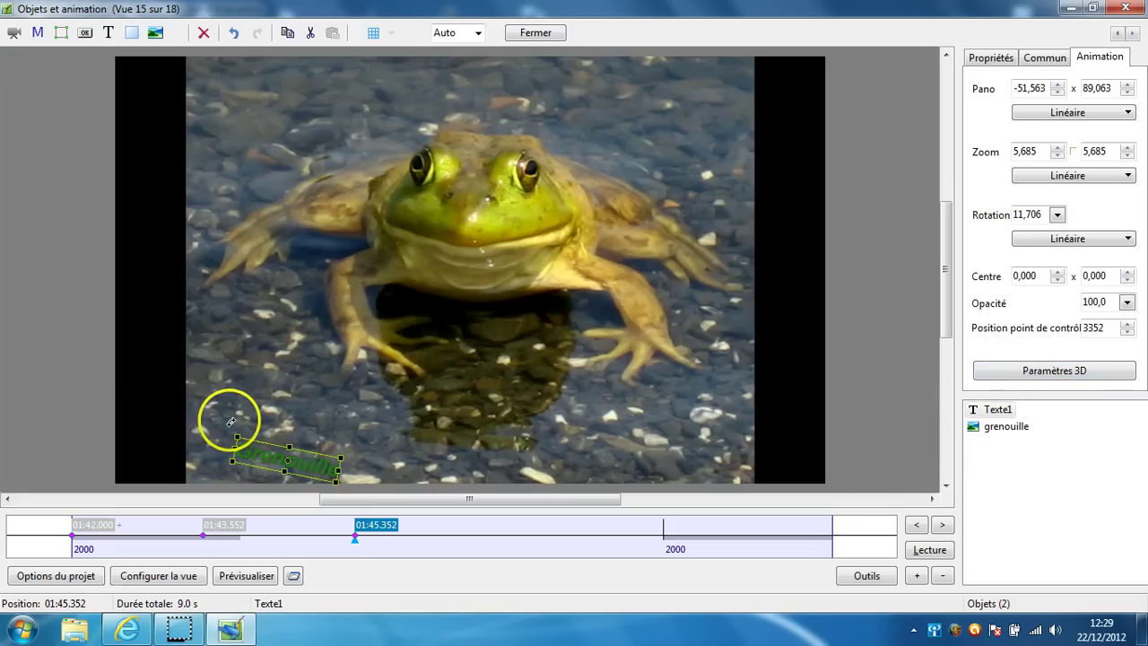
pyautogui.moveTo(225, 424); pyautogui.dragTo(217, 434)
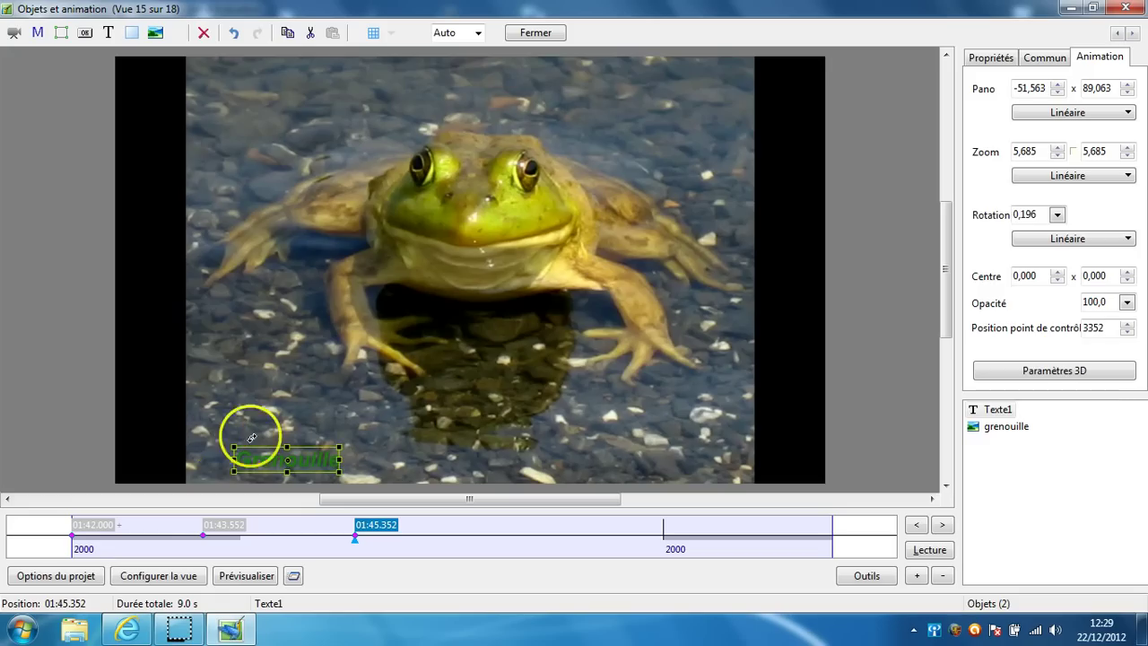
pyautogui.moveTo(340, 446); pyautogui.dragTo(345, 442)
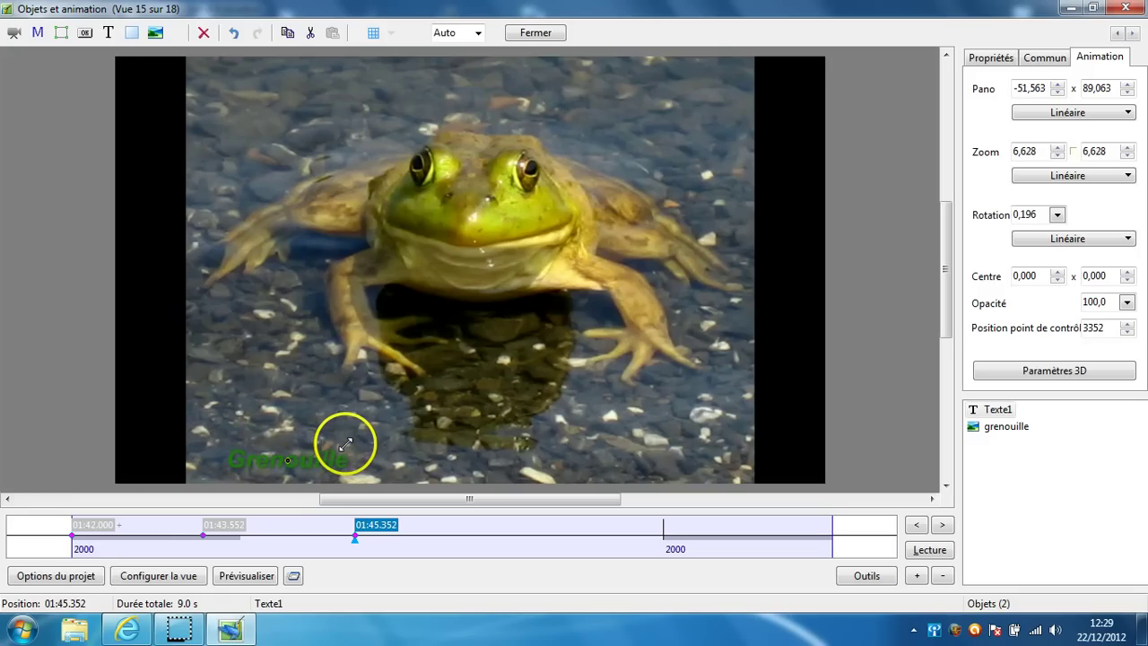
# Step: Add a control point at about 01:47.141 with the text at Pano about -18 x 86.5 and a zoom of about 9.2
pyautogui.click(506, 538)
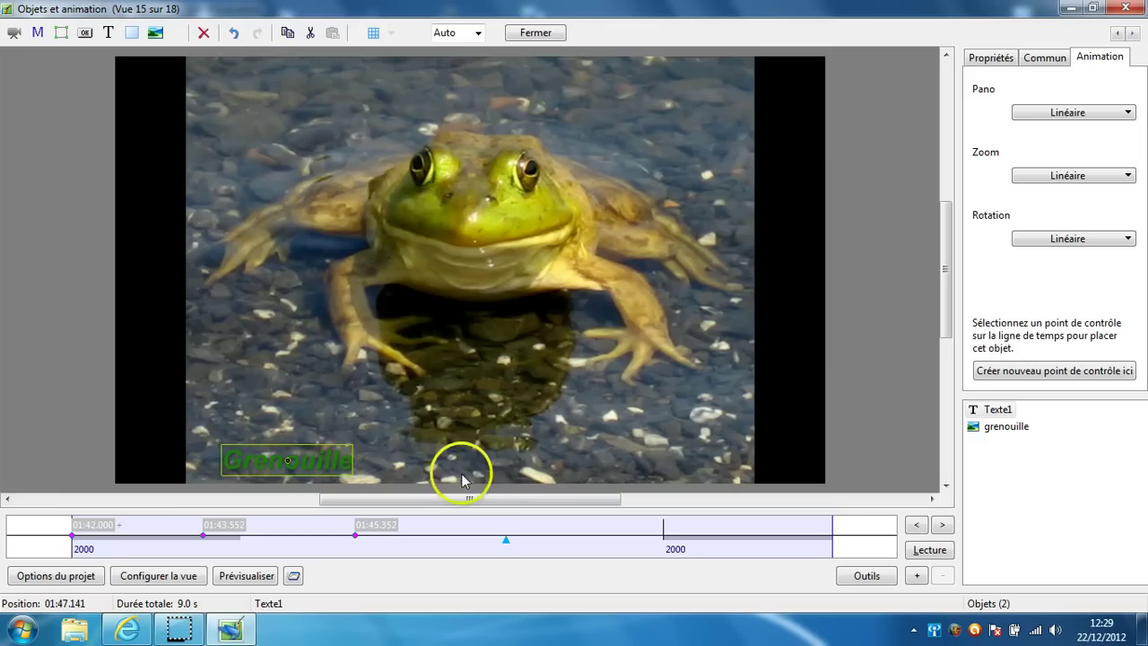
pyautogui.click(1040, 372)
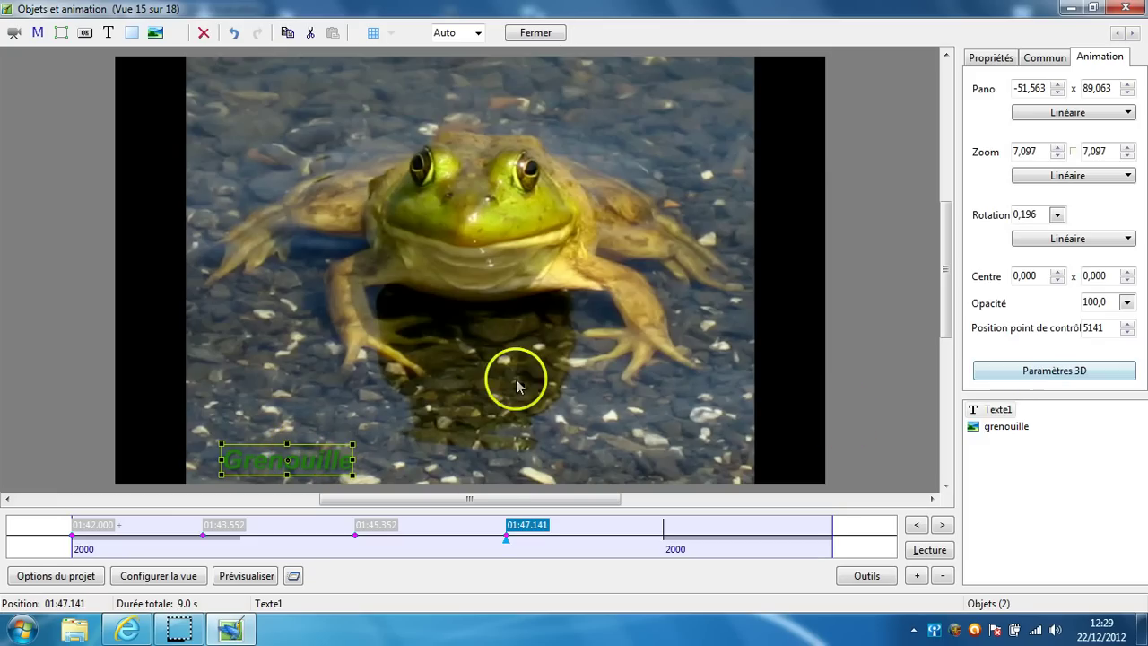
pyautogui.click(305, 464)
pyautogui.moveTo(305, 464); pyautogui.dragTo(424, 460)
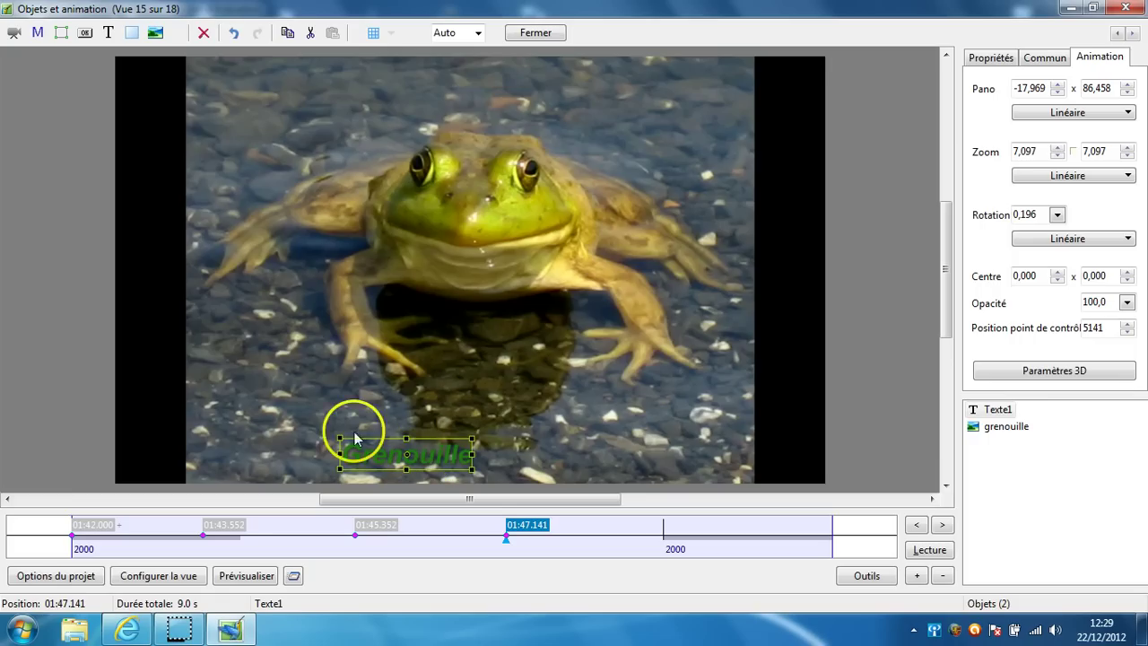
pyautogui.moveTo(337, 436); pyautogui.dragTo(318, 432)
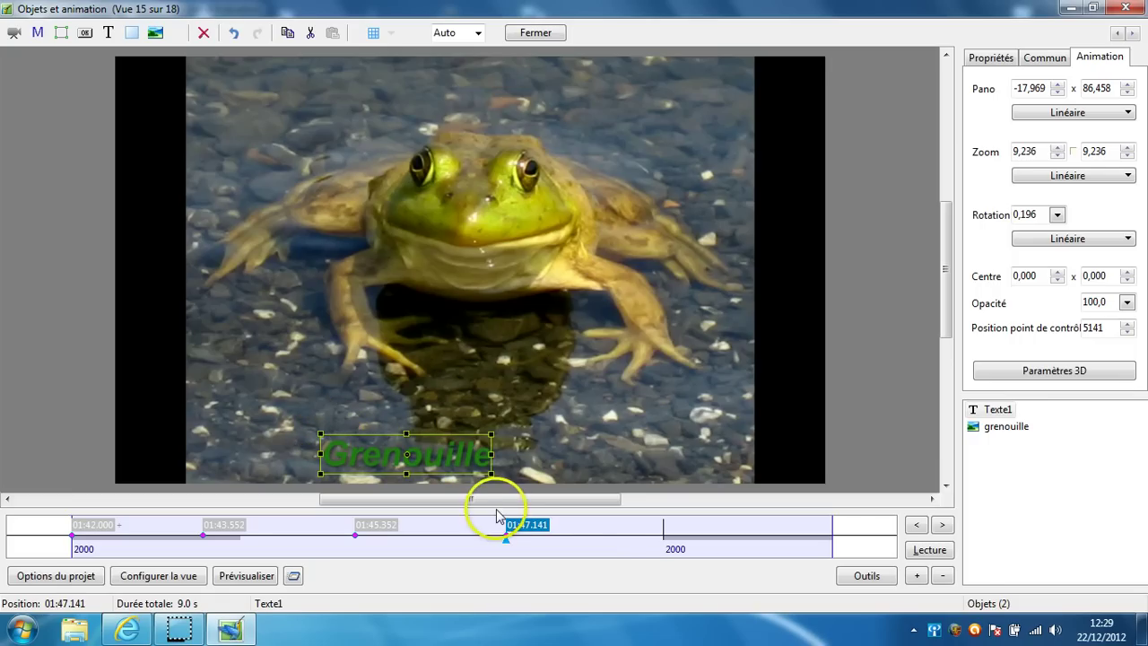
# Step: Add a control point at about 01:48.374 and enlarge the Grenouille text to a zoom of about 12.1
pyautogui.click(611, 544)
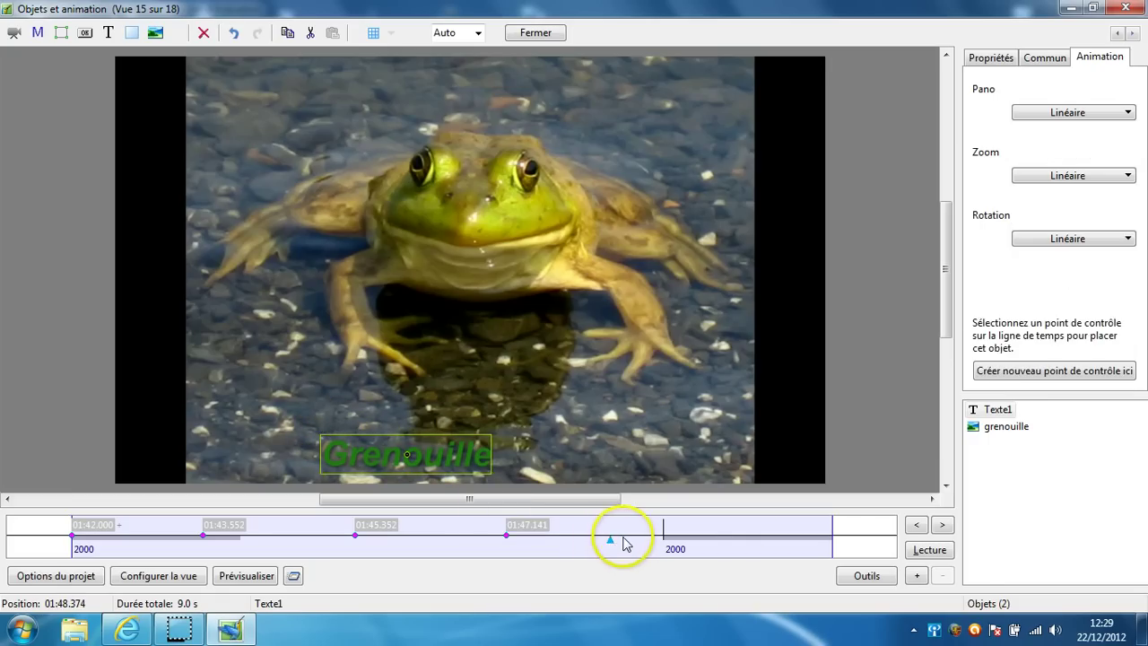
pyautogui.click(1022, 372)
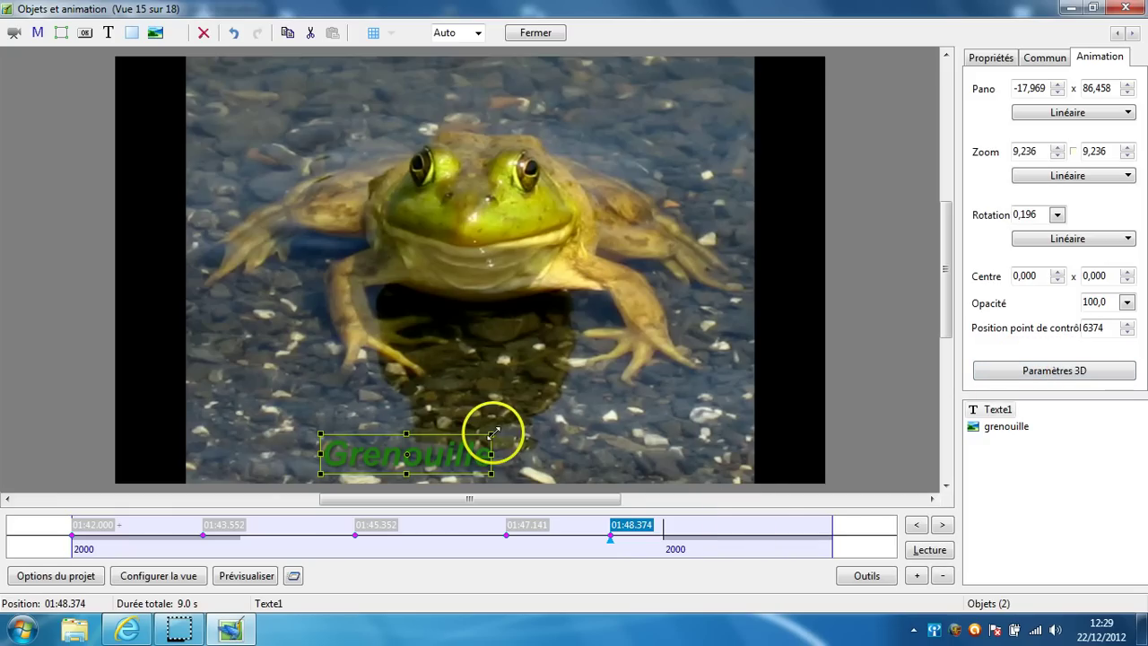
pyautogui.moveTo(494, 433); pyautogui.dragTo(519, 427)
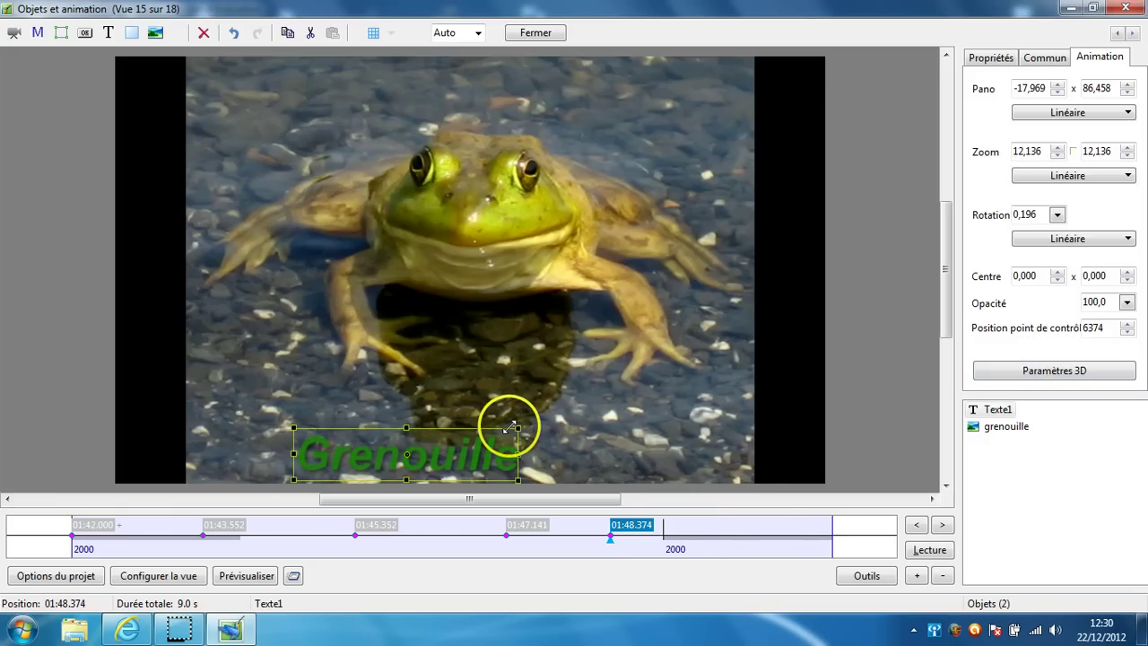
# Step: Add a control point at about 01:49.856 with the text at Pano about 2.5 x 88.5 and a zoom of about 8.7
pyautogui.click(735, 538)
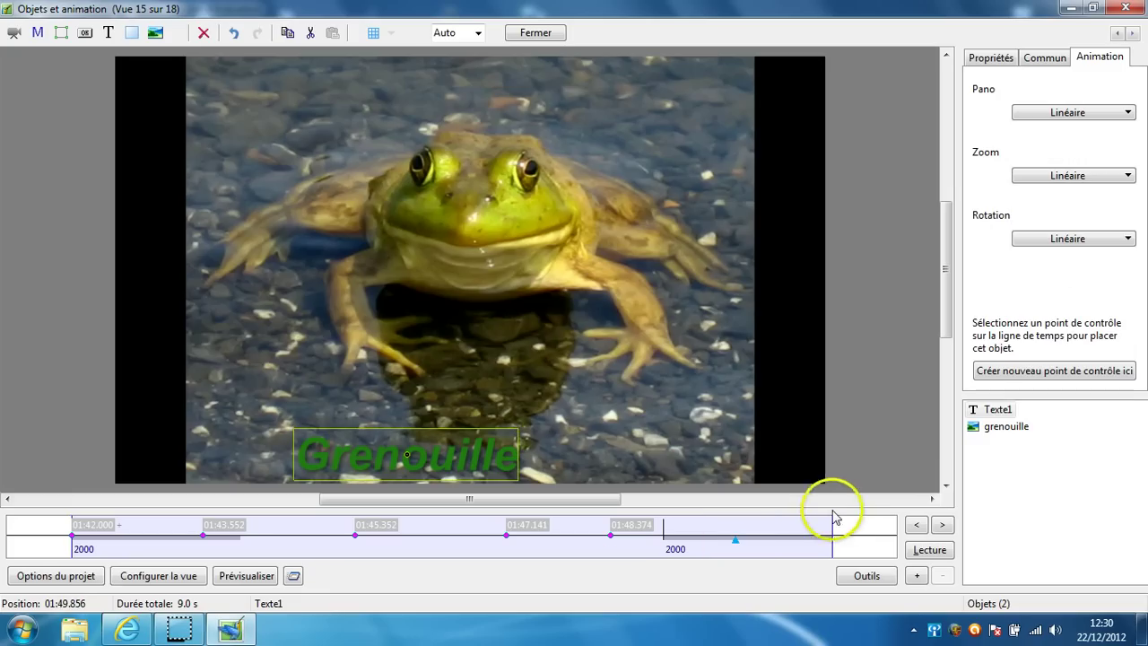
pyautogui.click(996, 374)
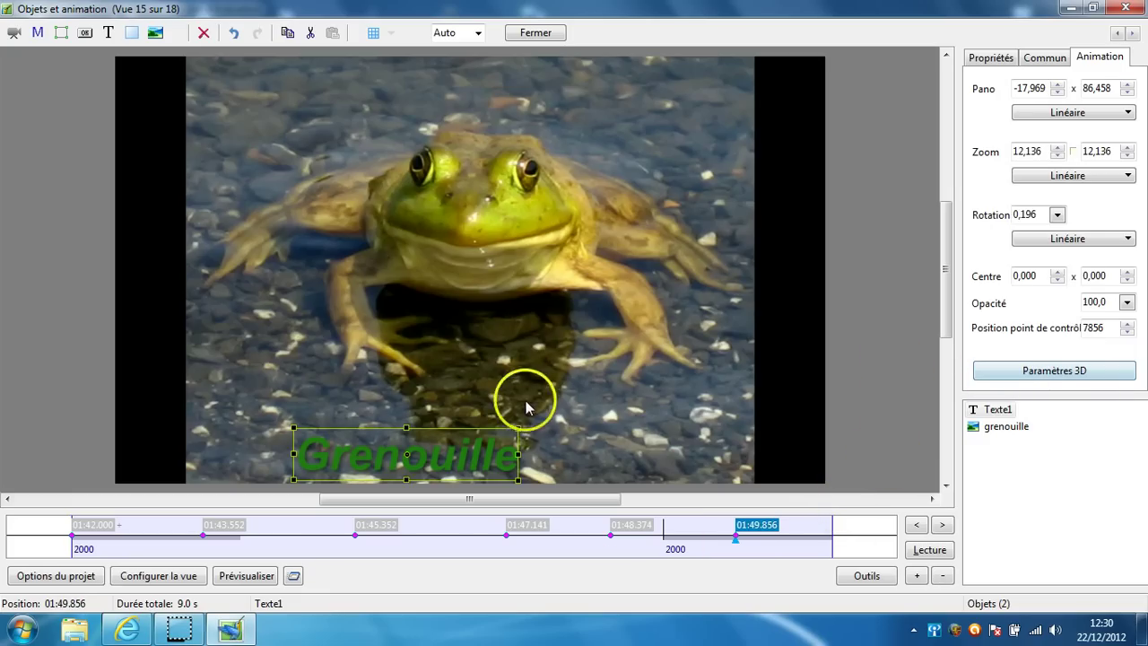
pyautogui.moveTo(291, 449); pyautogui.dragTo(462, 466)
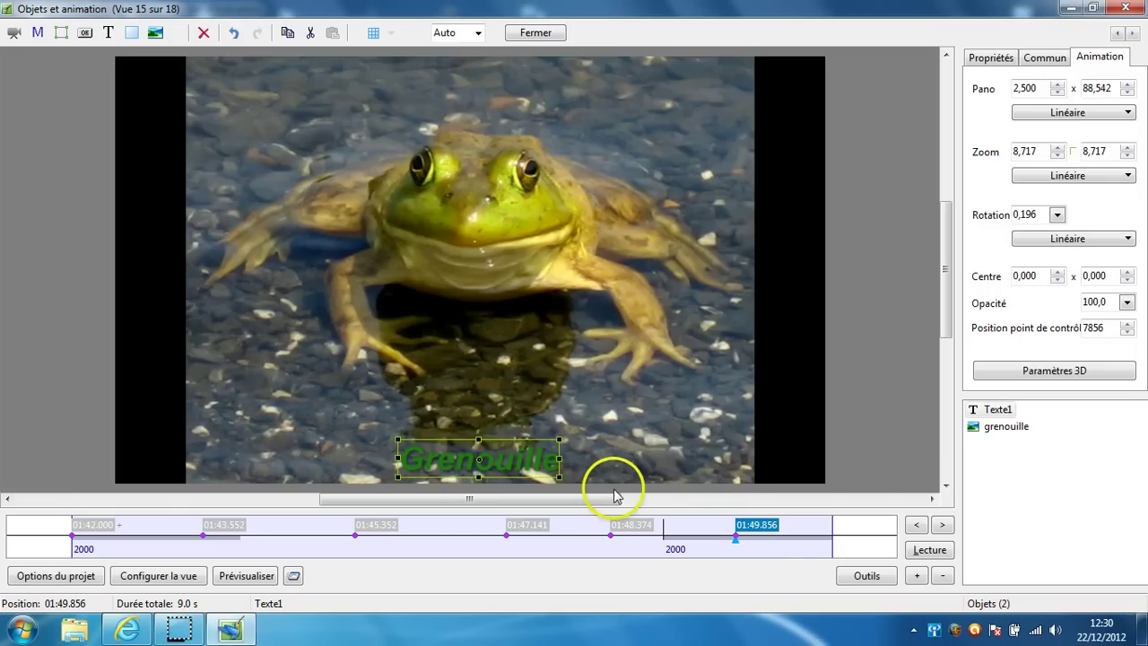
# Step: Add a control point at about 01:50.452 with the text at Pano about 38.3 x 88.5 and a zoom of about 5.9
pyautogui.click(786, 538)
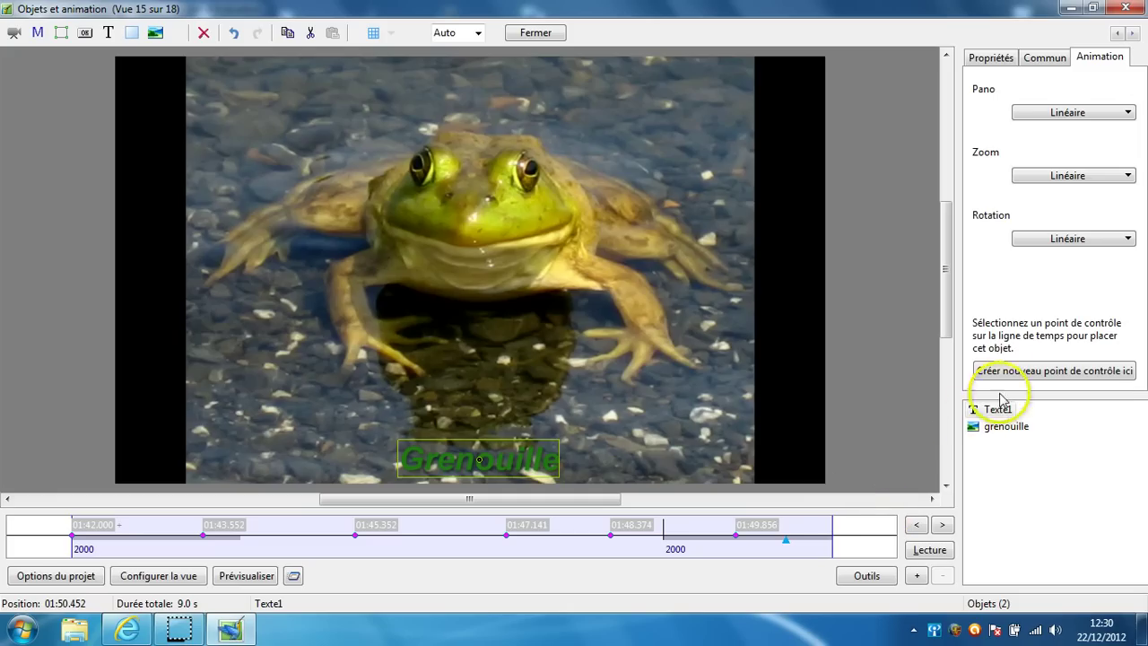
pyautogui.click(1018, 371)
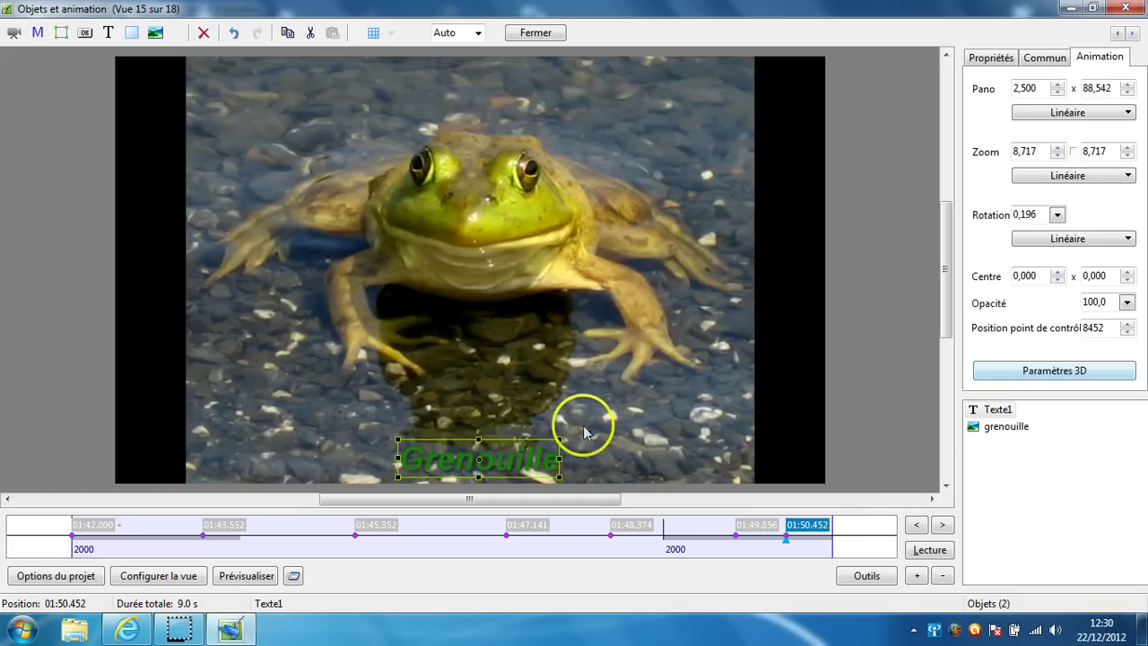
pyautogui.moveTo(558, 436); pyautogui.dragTo(635, 465)
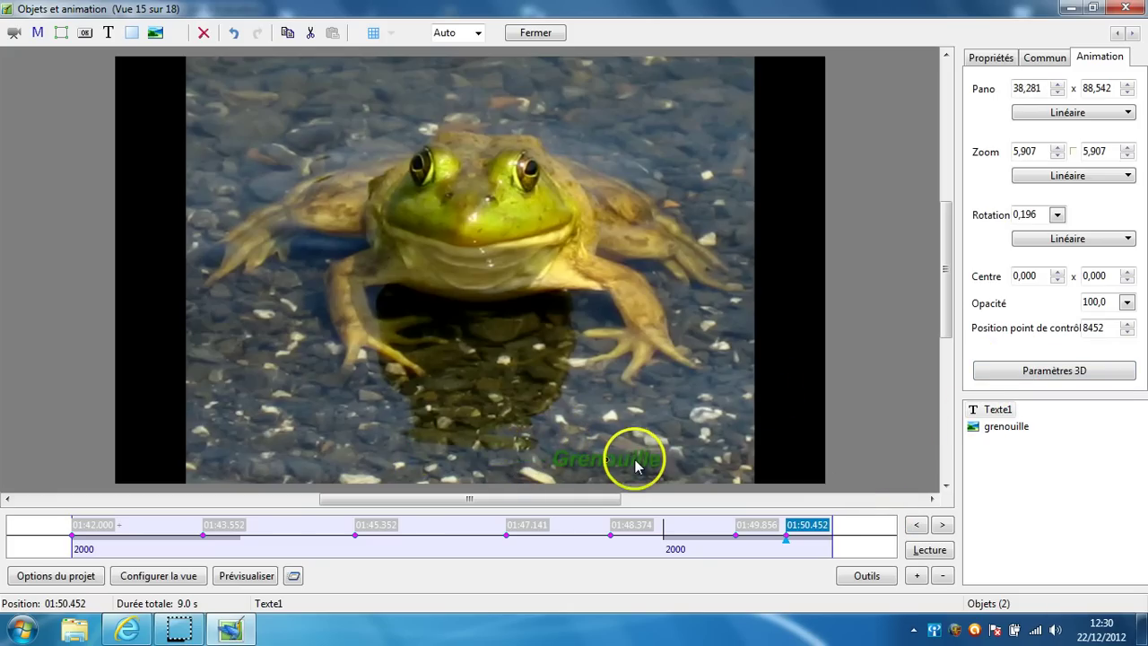
# Step: Add a final control point at about 01:50.890 with the text at Pano about 67.7 x 90.9 and a zoom of about 3.9
pyautogui.click(823, 540)
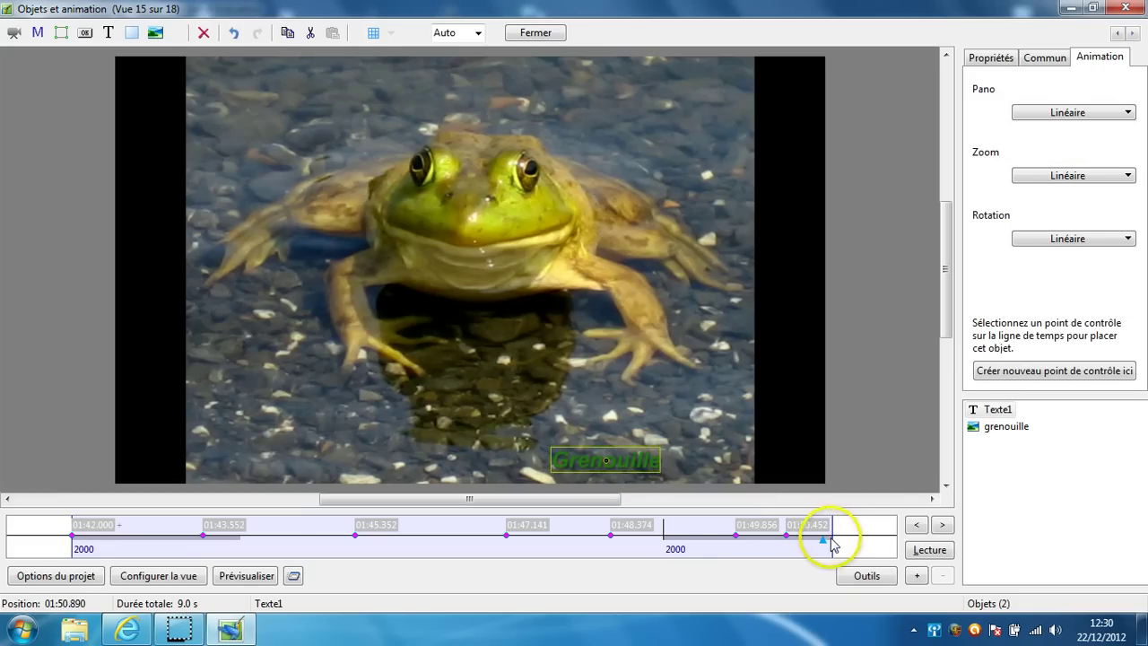
pyautogui.click(1066, 372)
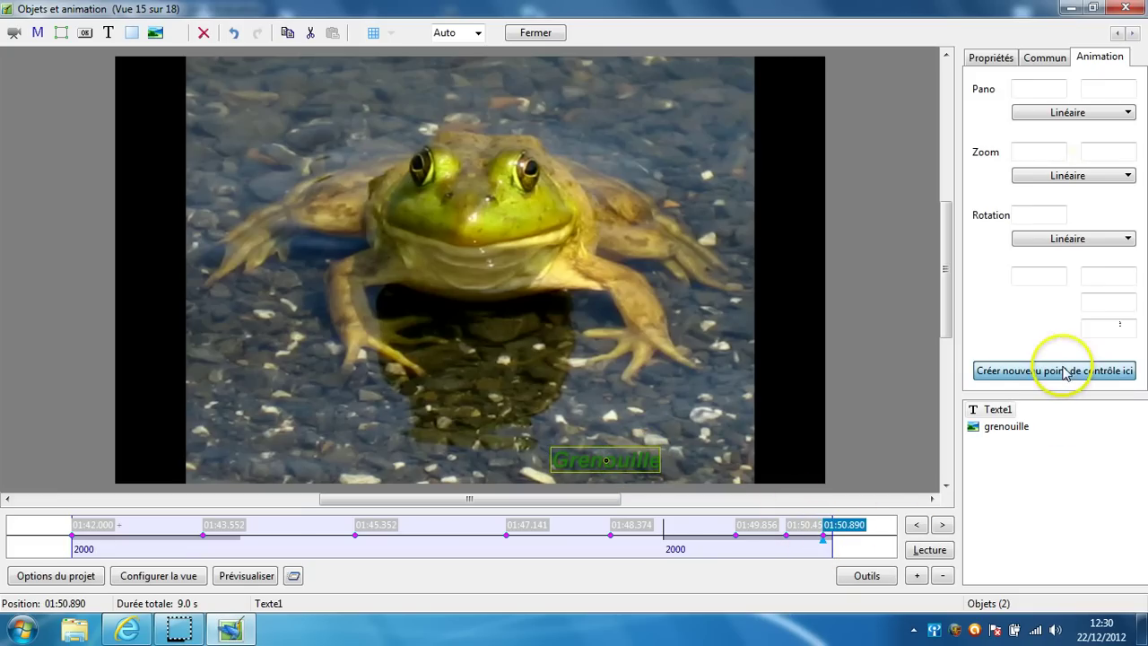
pyautogui.moveTo(628, 462); pyautogui.dragTo(712, 461)
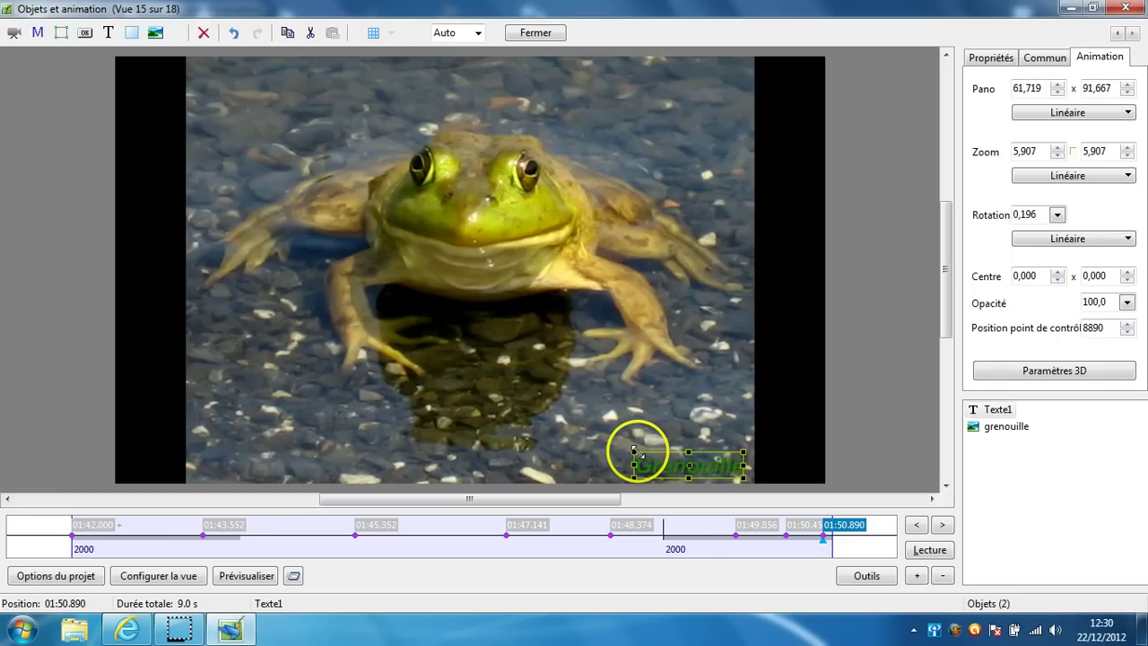
pyautogui.moveTo(634, 451); pyautogui.dragTo(729, 472)
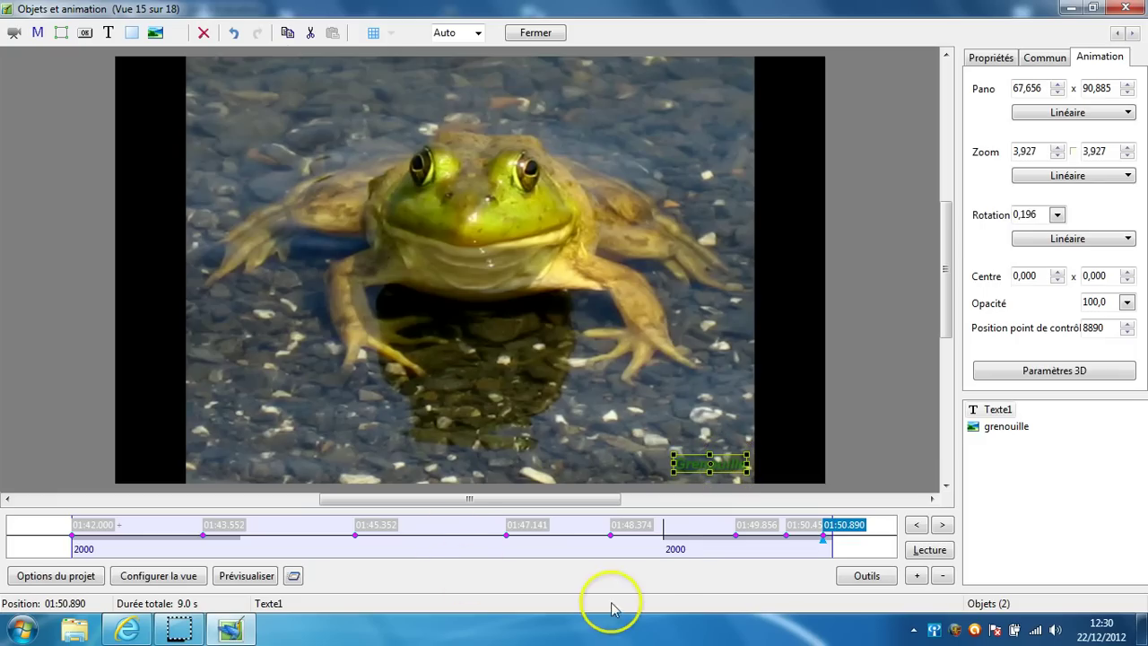
# Step: Play back the frog slide's text animation and close the objects and animation editor
pyautogui.click(933, 549)
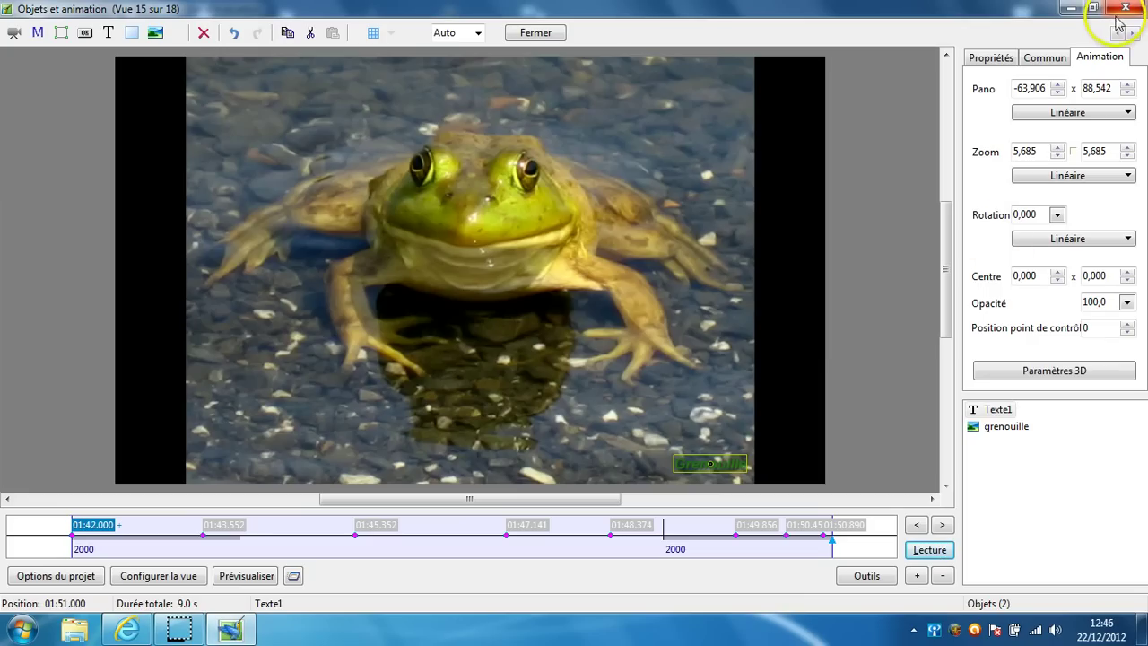
pyautogui.click(1127, 9)
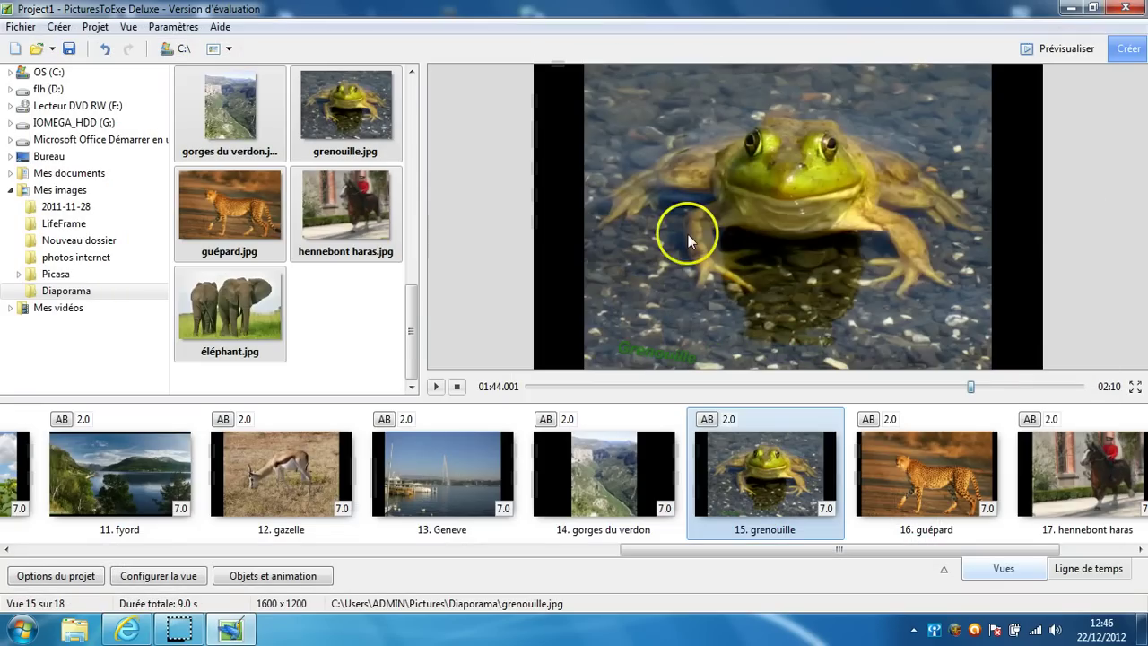
# Step: Preview the slideshow from slide 14, gorges du verdon, through the animated frog slide
pyautogui.click(592, 477)
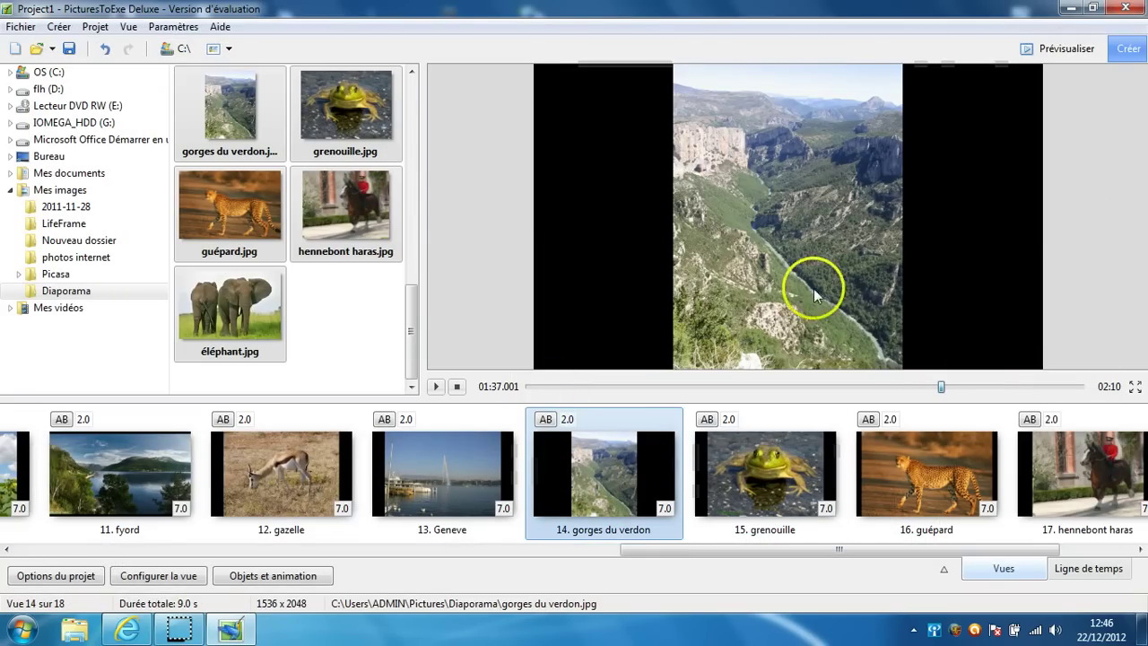
pyautogui.click(433, 387)
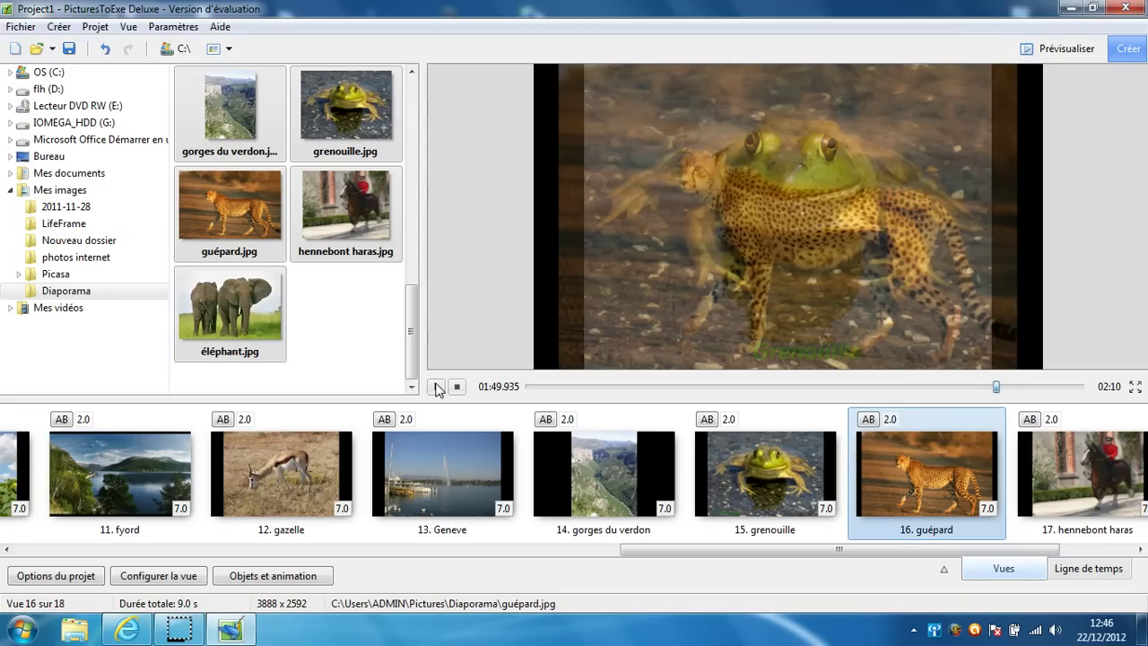
pyautogui.click(347, 302)
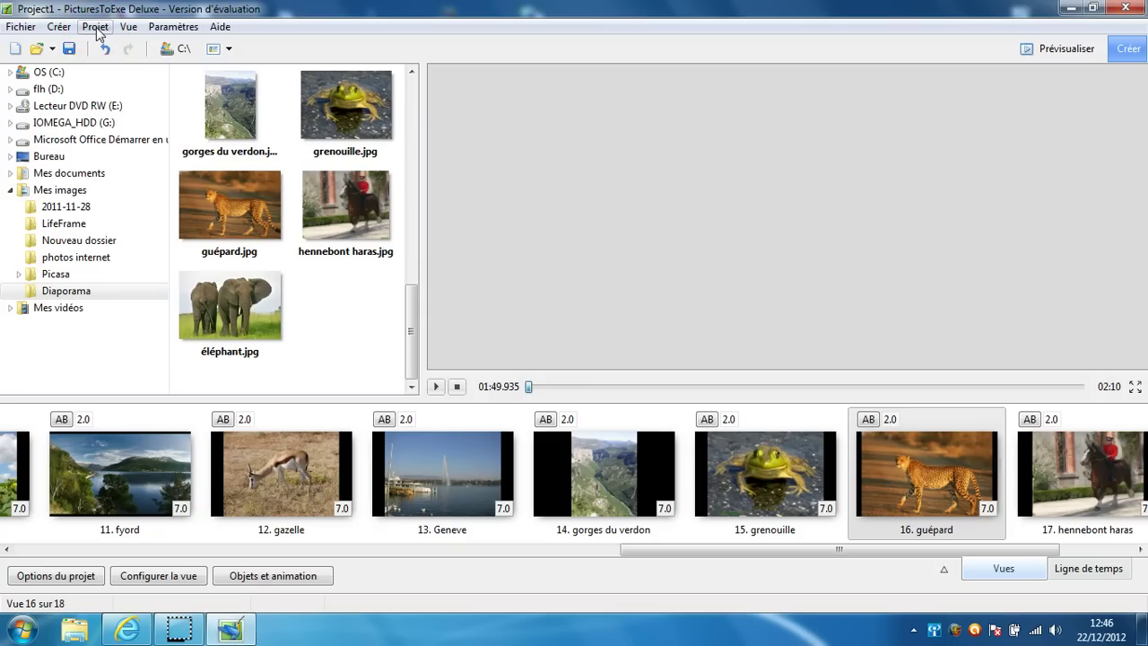
pyautogui.click(95, 26)
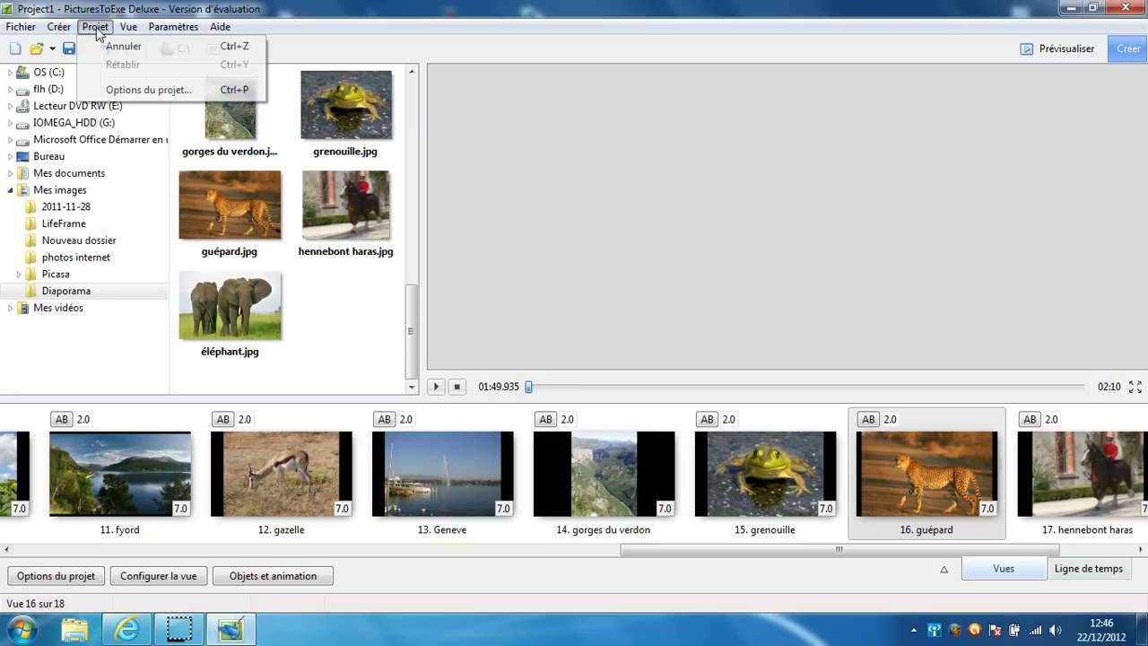
pyautogui.click(141, 91)
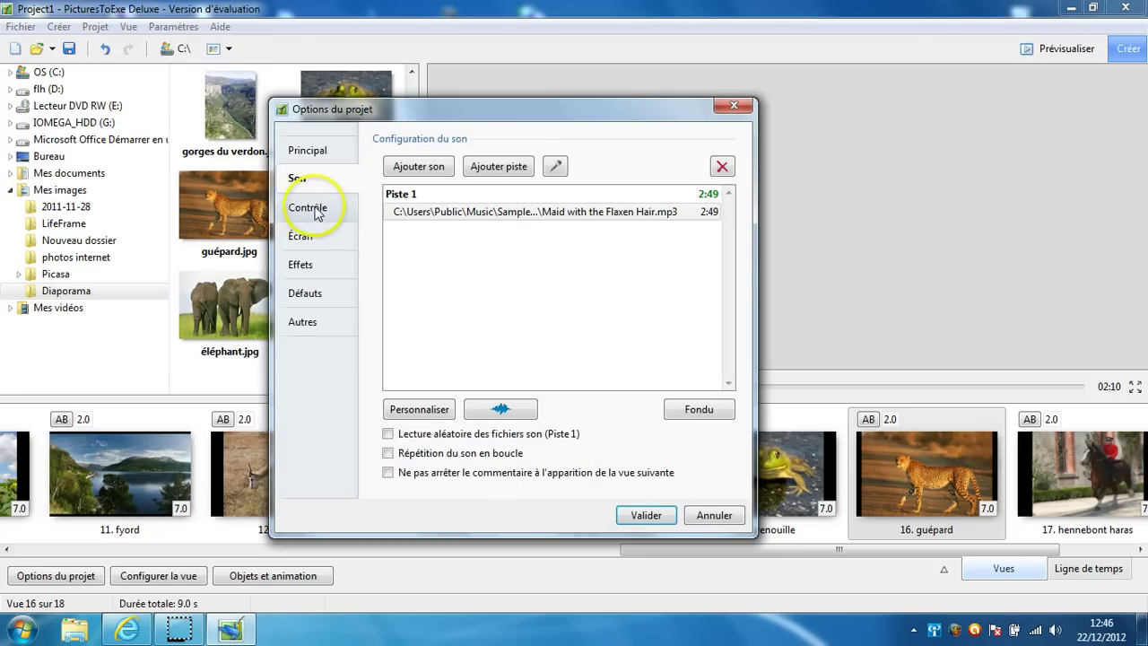
pyautogui.click(296, 268)
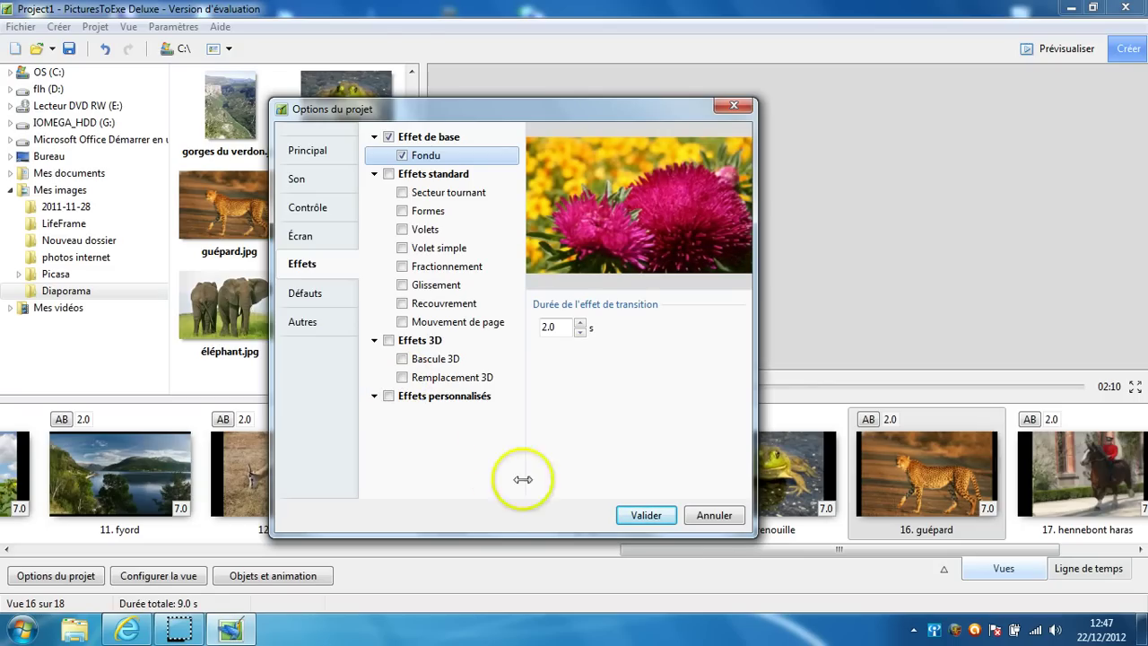
pyautogui.click(713, 515)
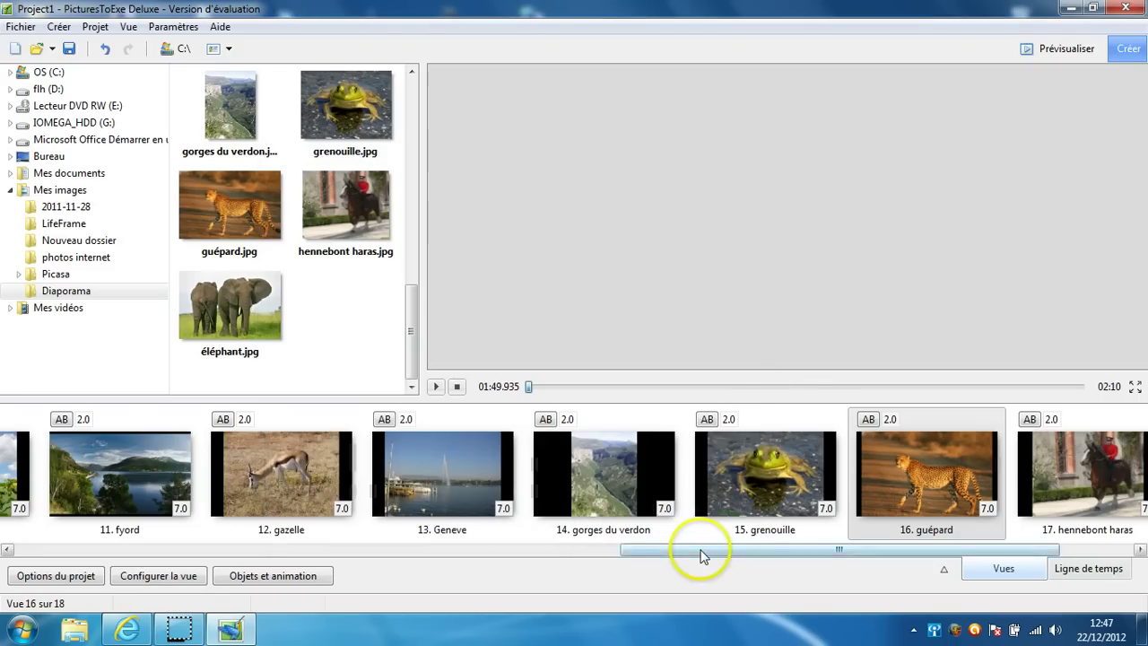
# Step: From slide 1, Doelan, enable the project's Remplacement 3D transition without the rightward direction, set Profondeur to 3, and preview the change to slide 2
pyautogui.moveTo(700, 551); pyautogui.dragTo(79, 556)
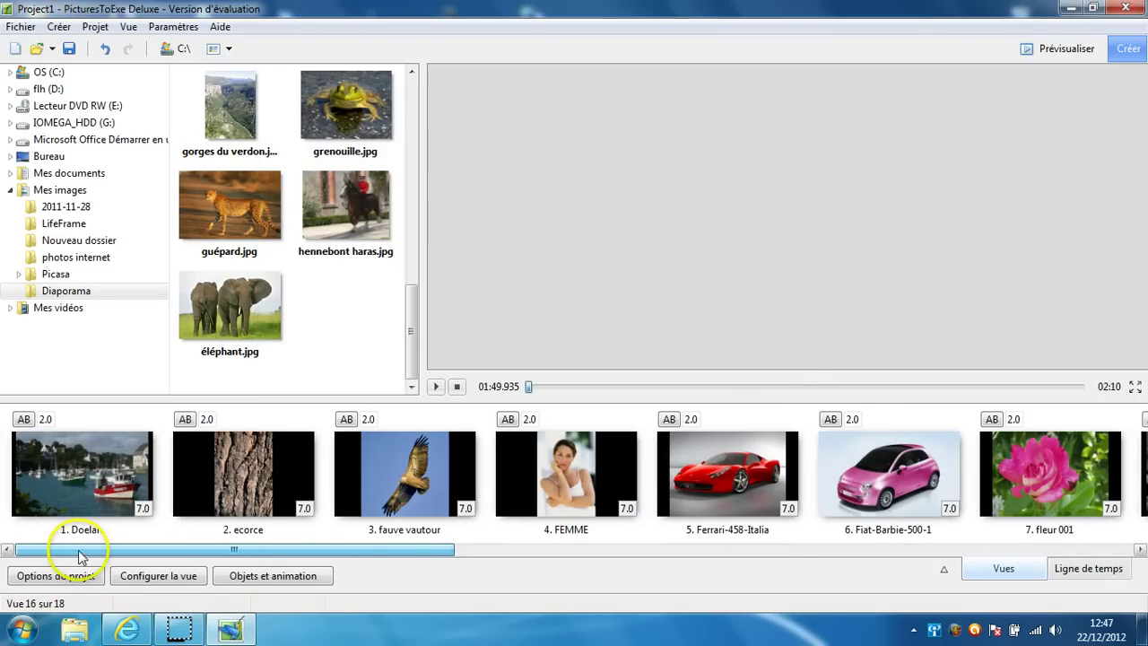
pyautogui.click(90, 471)
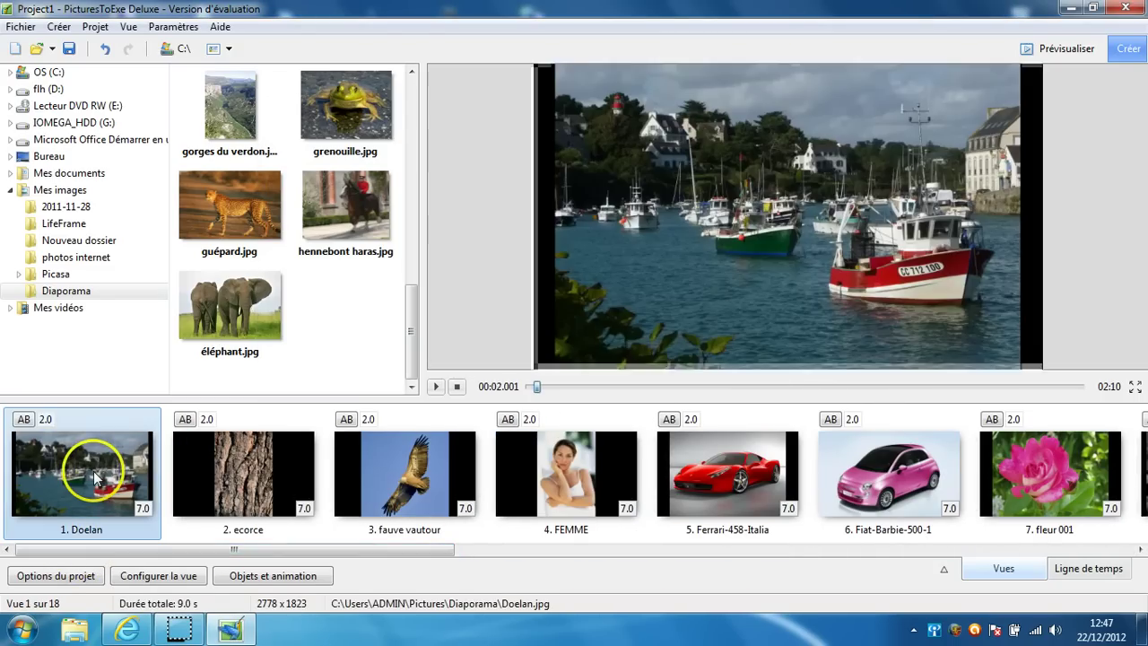
pyautogui.click(95, 26)
pyautogui.click(130, 90)
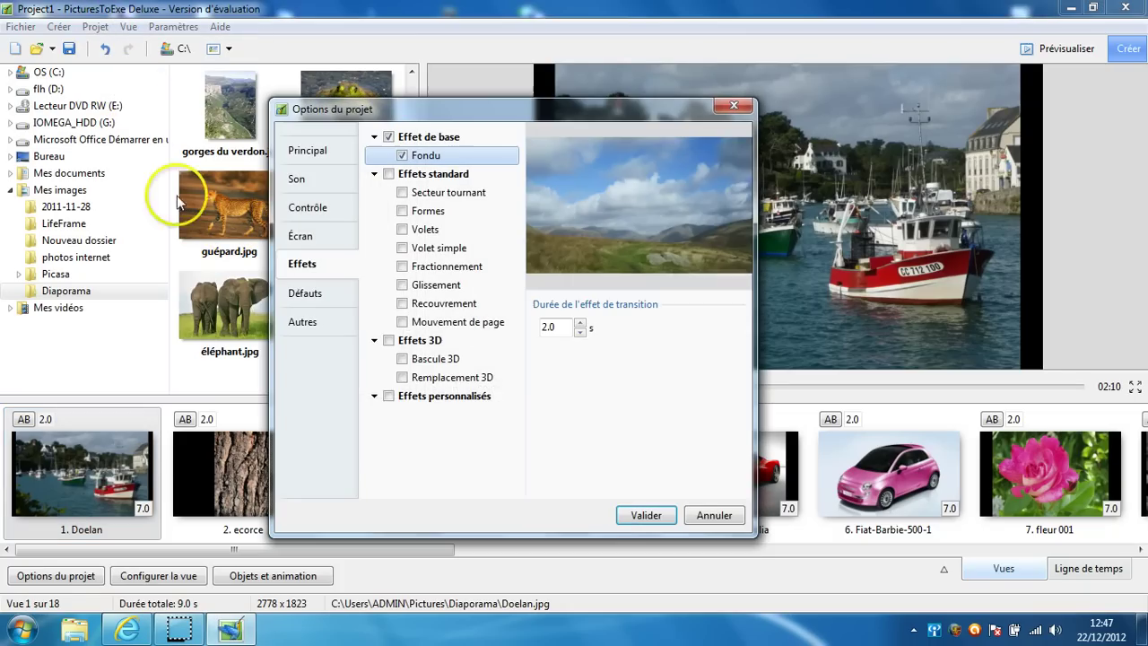
pyautogui.click(402, 380)
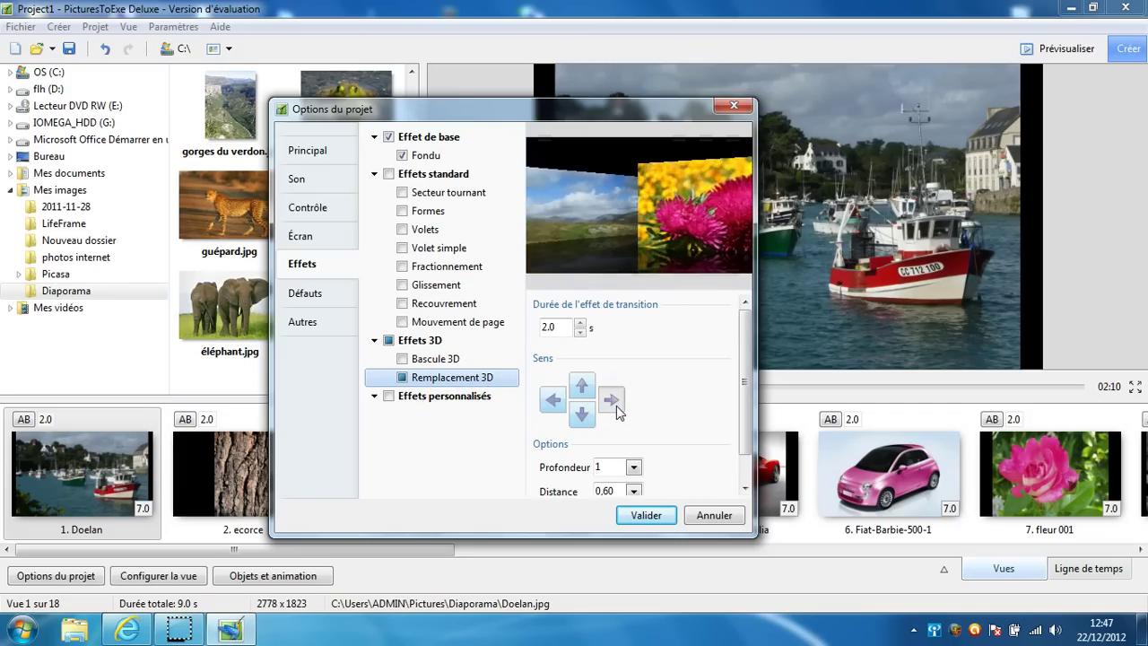
pyautogui.click(634, 467)
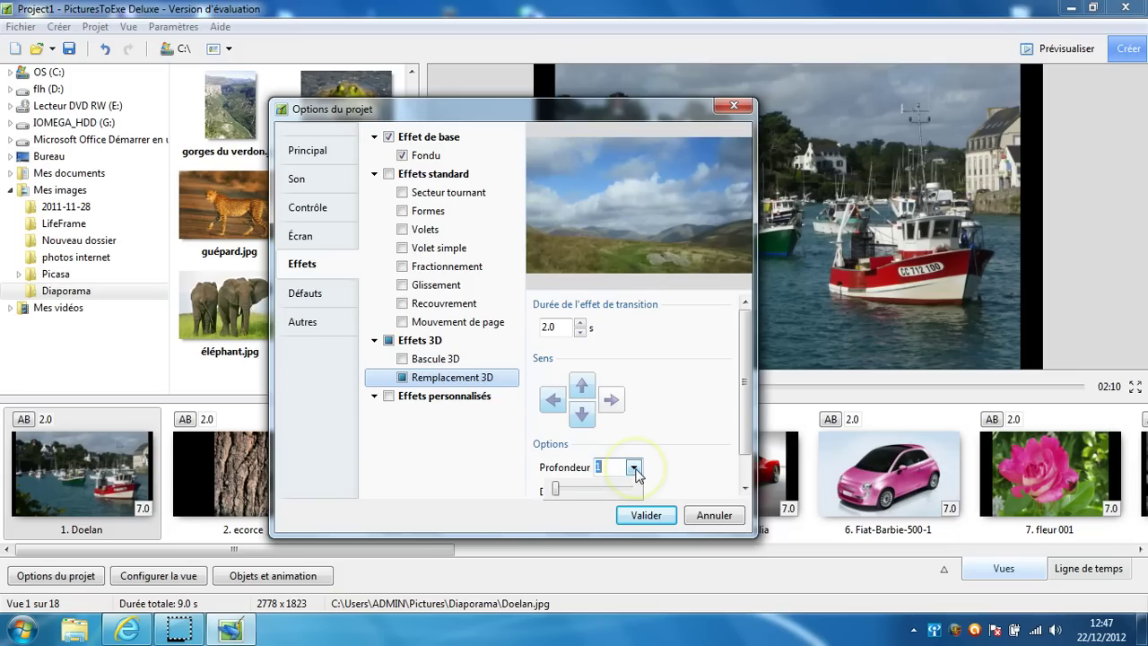
pyautogui.moveTo(556, 489); pyautogui.dragTo(579, 496)
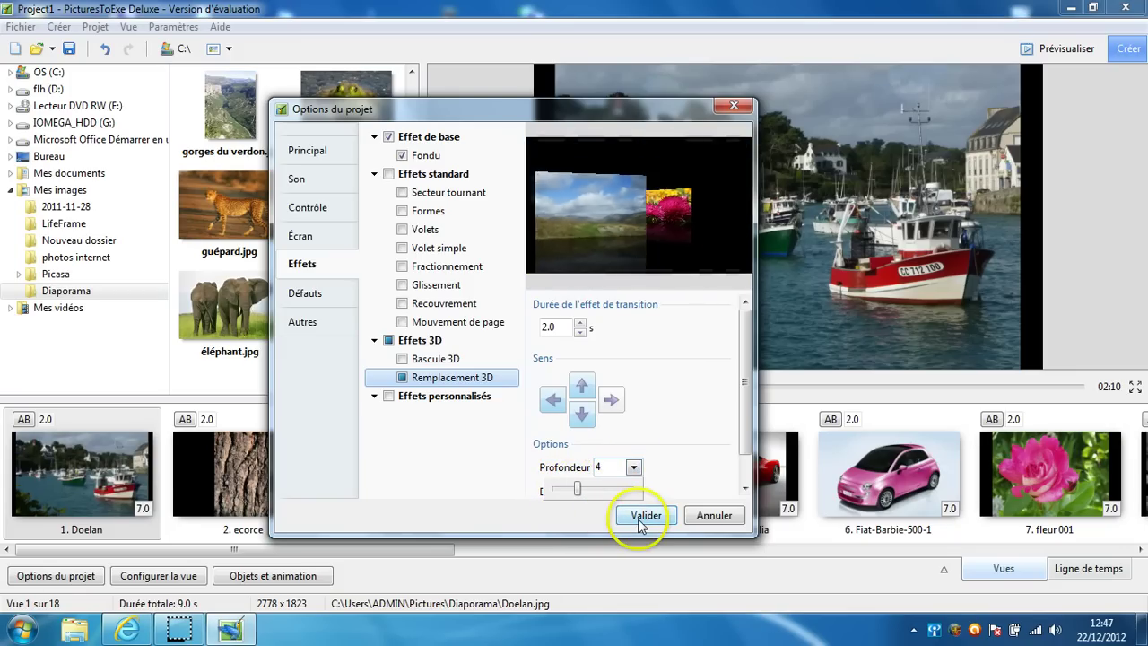
pyautogui.moveTo(582, 492); pyautogui.dragTo(575, 495)
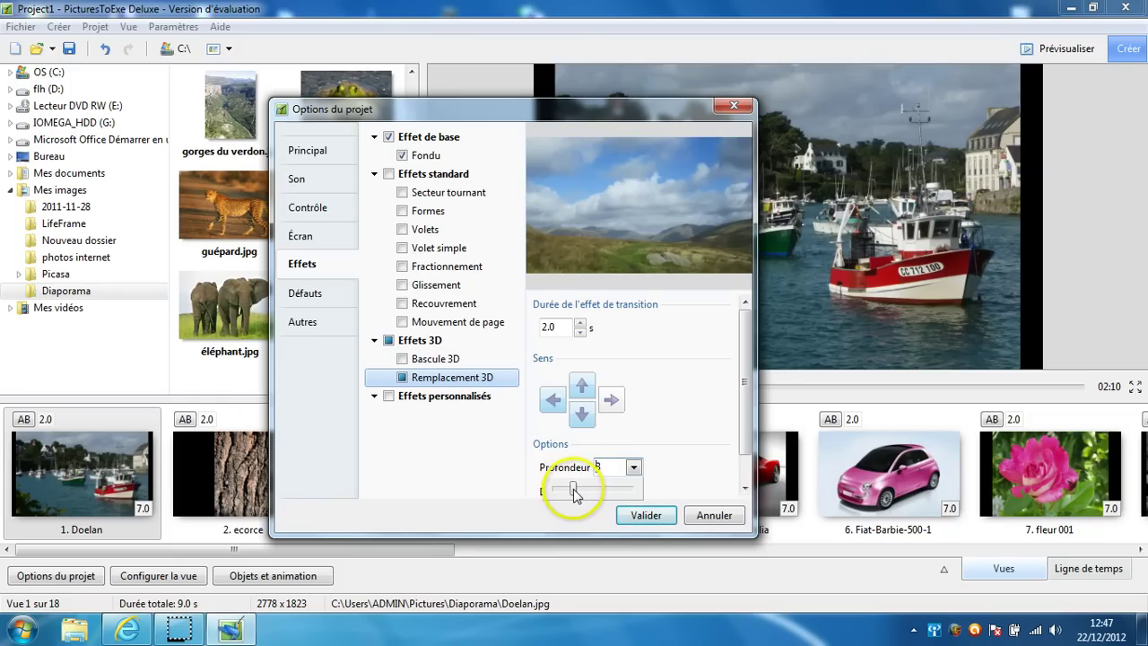
pyautogui.click(645, 515)
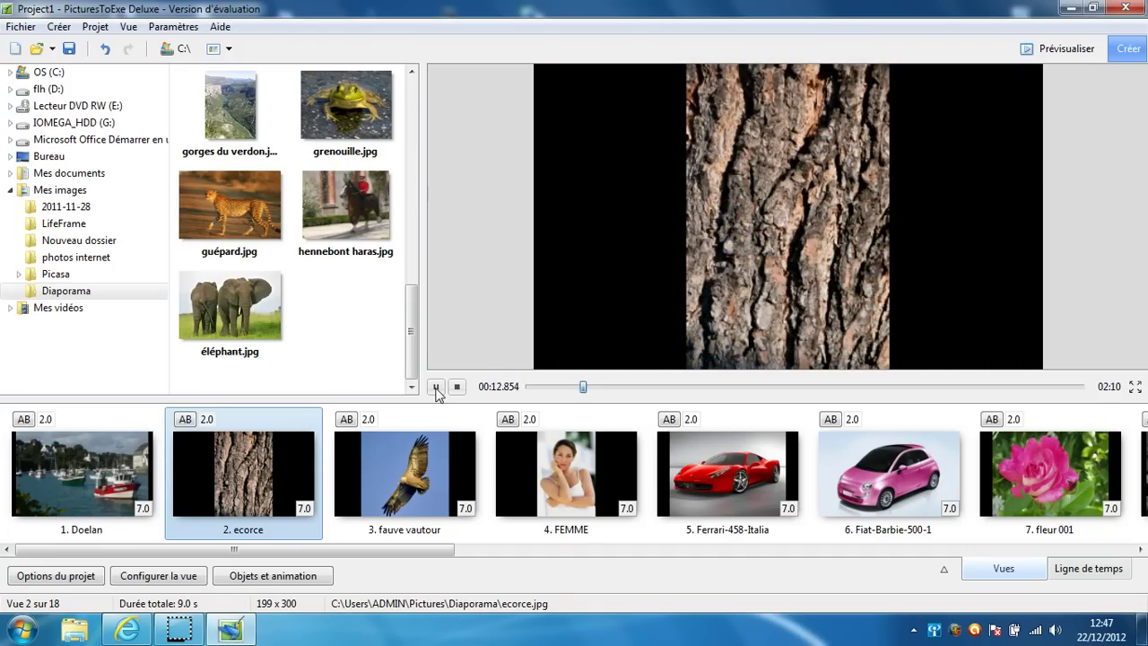
pyautogui.click(437, 387)
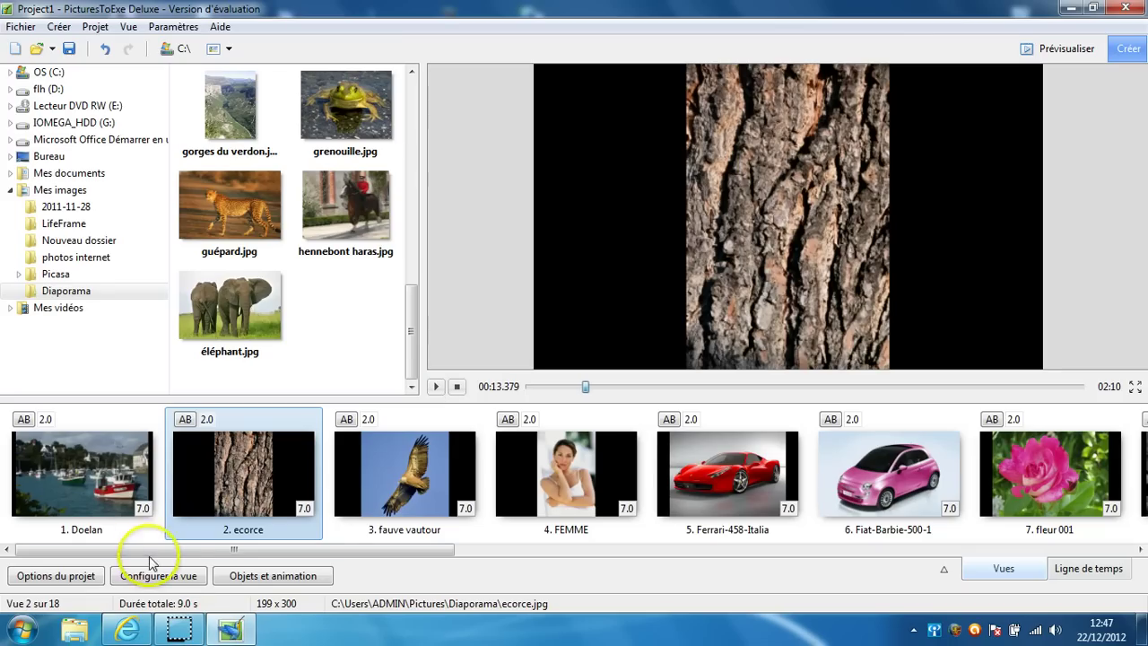
# Step: Select all slides from 1, Doelan, through 18, éléphant, and open the project options
pyautogui.click(88, 507)
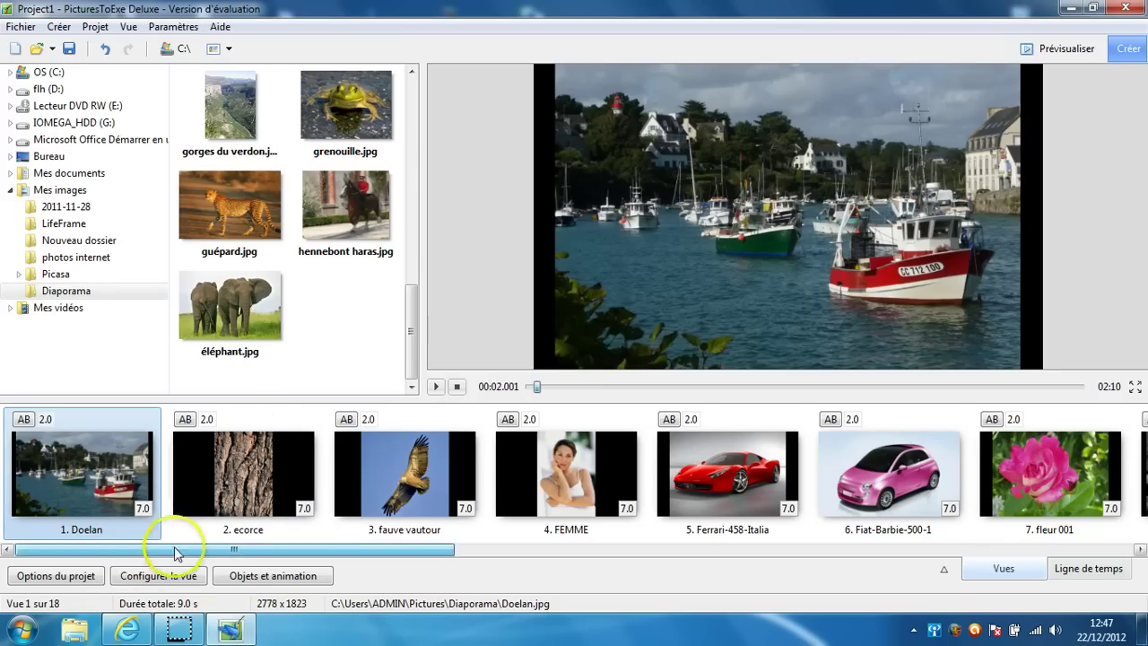
pyautogui.moveTo(174, 549); pyautogui.dragTo(1051, 461)
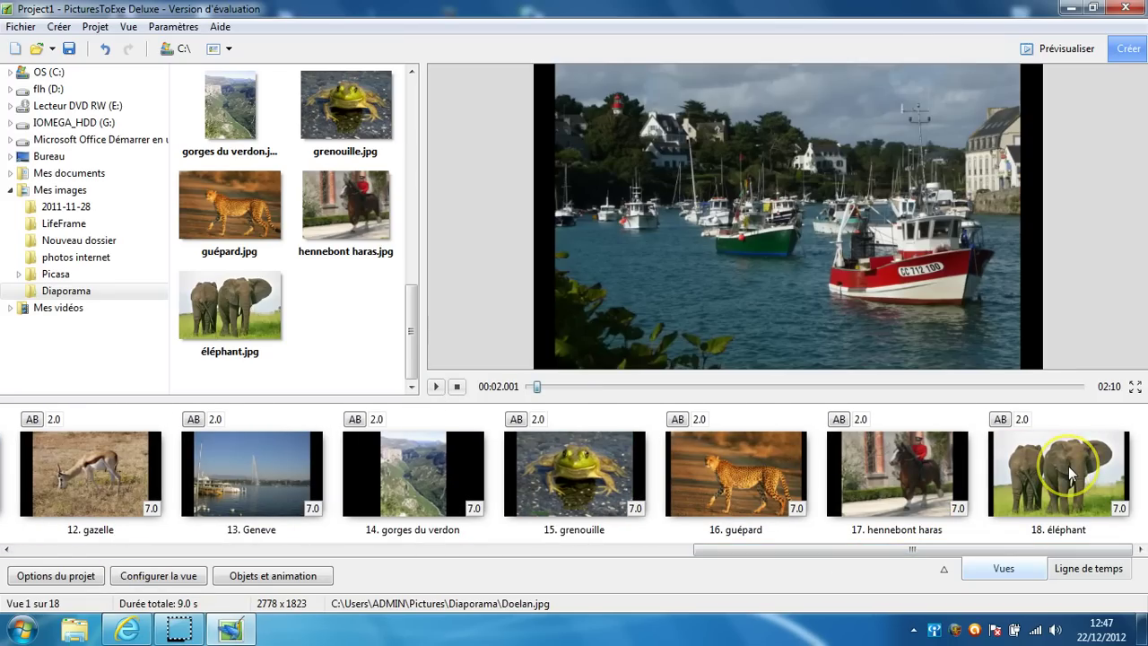
pyautogui.keyDown('shift'); pyautogui.click(1050, 461); pyautogui.keyUp('shift')
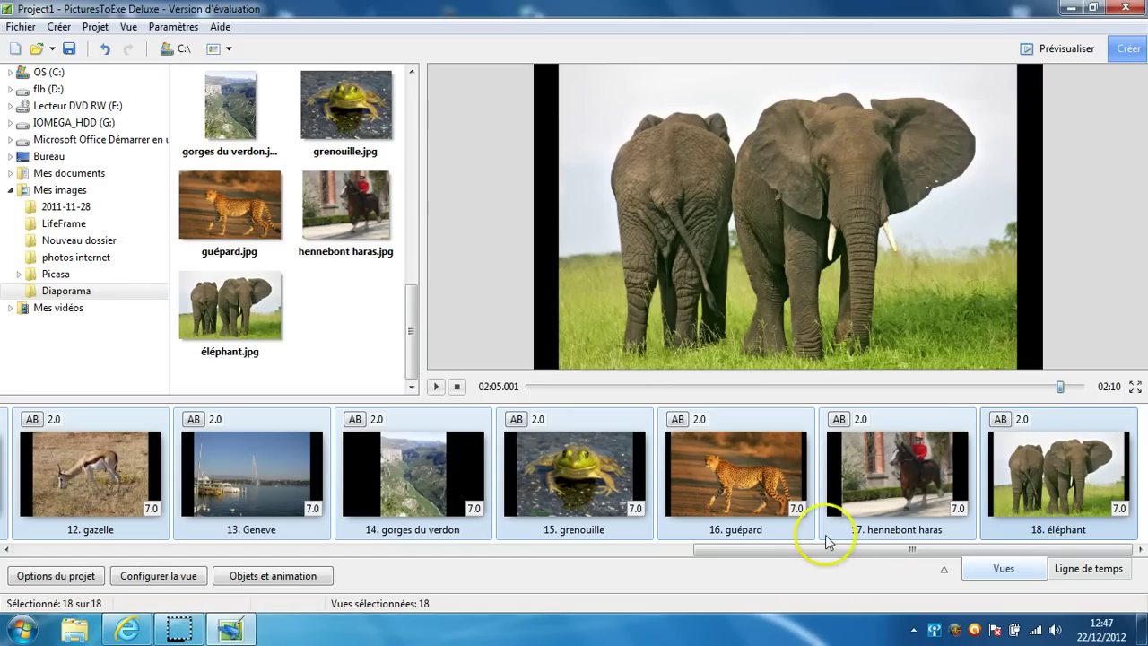
pyautogui.moveTo(826, 550); pyautogui.dragTo(57, 595)
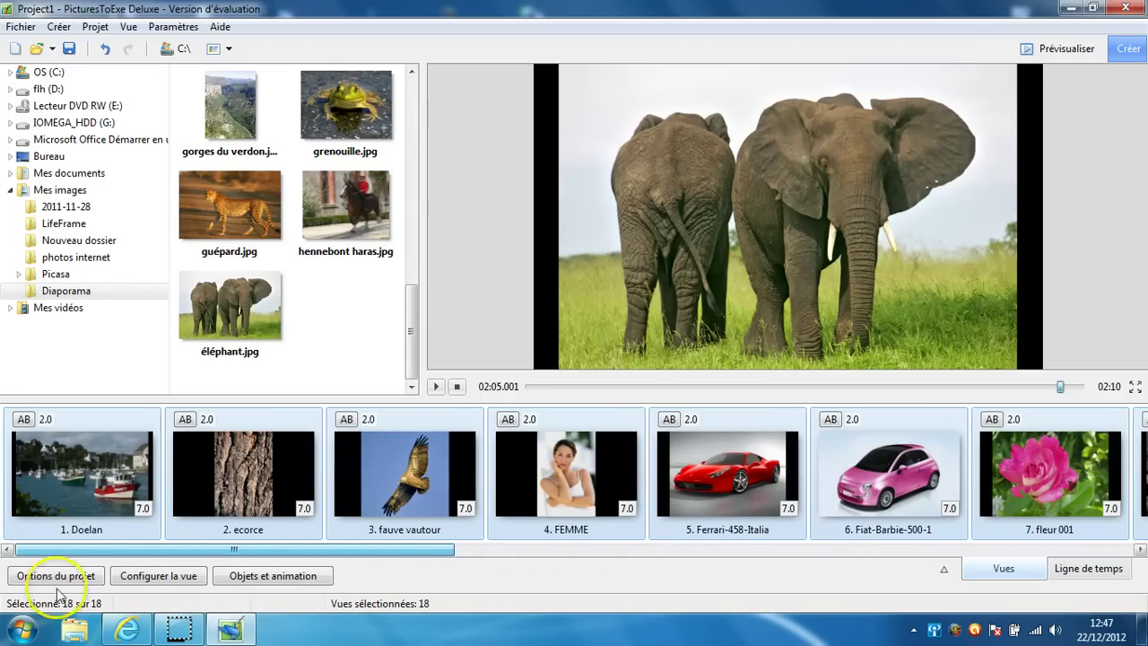
pyautogui.click(95, 26)
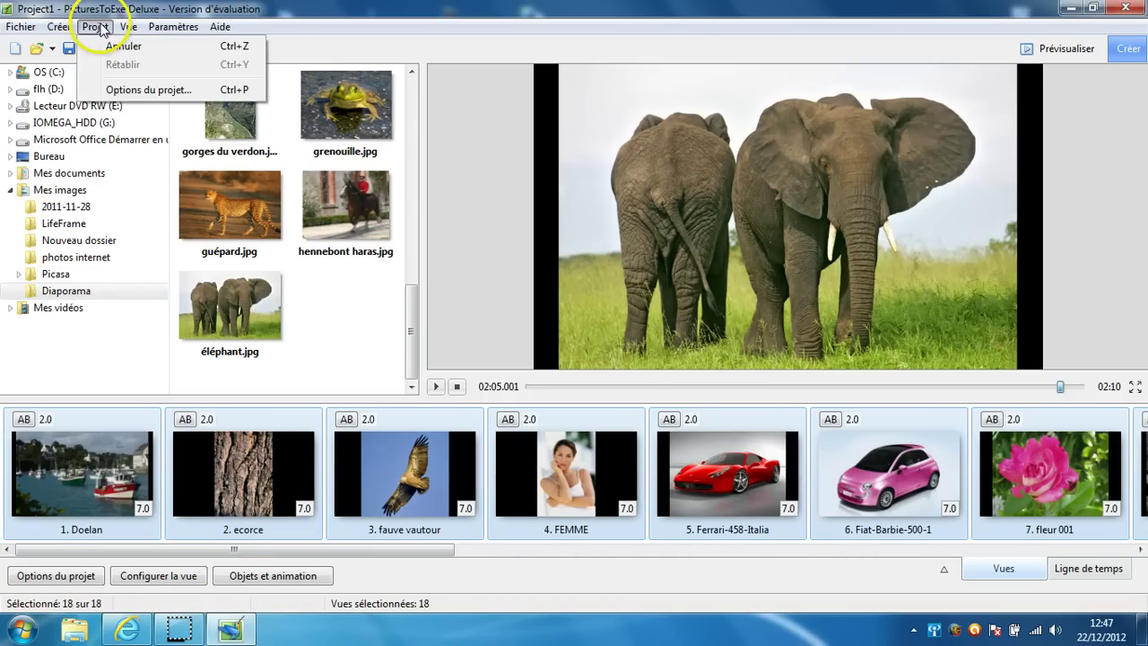
pyautogui.click(146, 89)
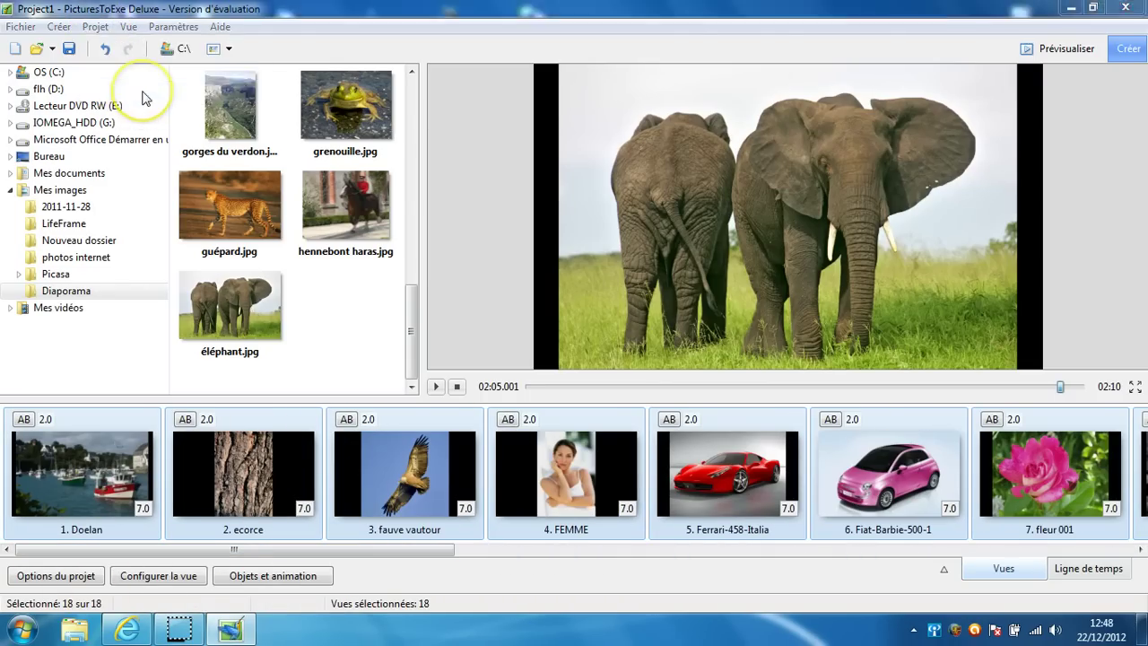